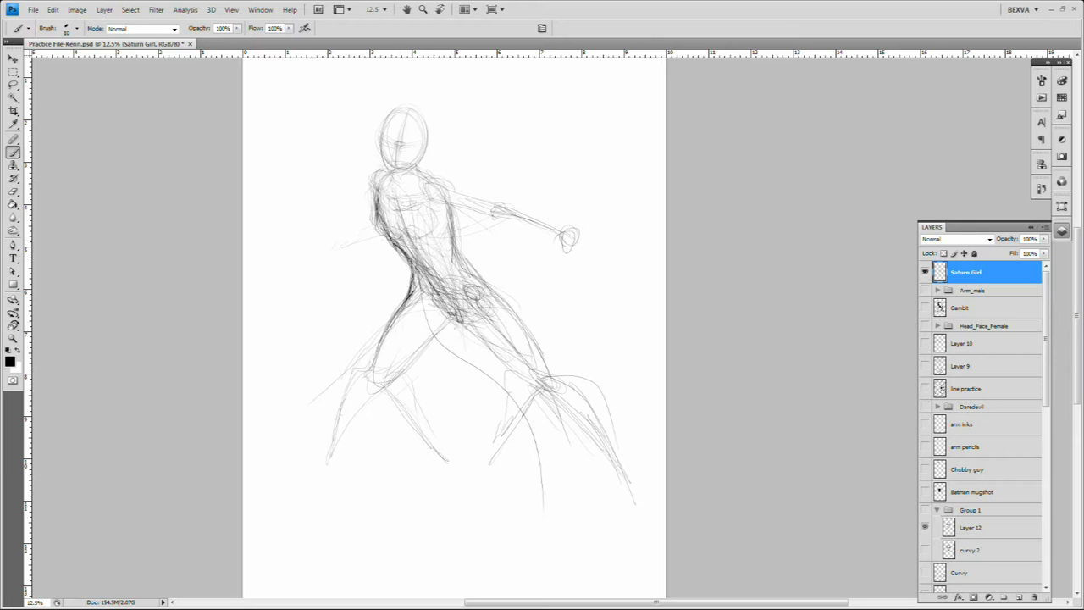
Step: Darken the contours of the waist, thighs and knees, and rough in the lower legs of the figure sketch
{"action": "left_click_drag", "start_coordinate": [449, 219], "coordinate": [559, 394]}
{"action": "left_click_drag", "start_coordinate": [385, 360], "coordinate": [372, 385]}
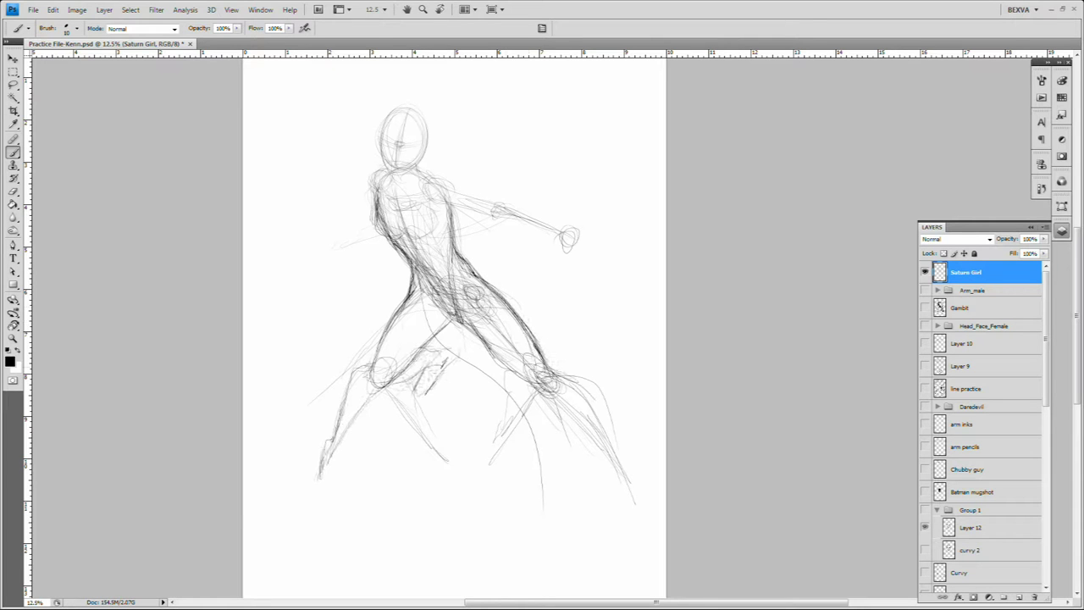
{"action": "left_click_drag", "start_coordinate": [432, 368], "coordinate": [369, 390]}
{"action": "left_click_drag", "start_coordinate": [559, 394], "coordinate": [648, 527]}
Step: Strengthen the oval head outline and sketch the eyes, nose and lips along the tilted centre line
{"action": "key", "text": "ctrl+plus"}
{"action": "left_click_drag", "start_coordinate": [407, 107], "coordinate": [379, 161]}
{"action": "mouse_move", "coordinate": [409, 107]}
{"action": "left_mouse_down"}
{"action": "mouse_move", "coordinate": [424, 166]}
{"action": "mouse_move", "coordinate": [396, 173]}
{"action": "left_mouse_up"}
{"action": "left_click_drag", "start_coordinate": [424, 114], "coordinate": [392, 174]}
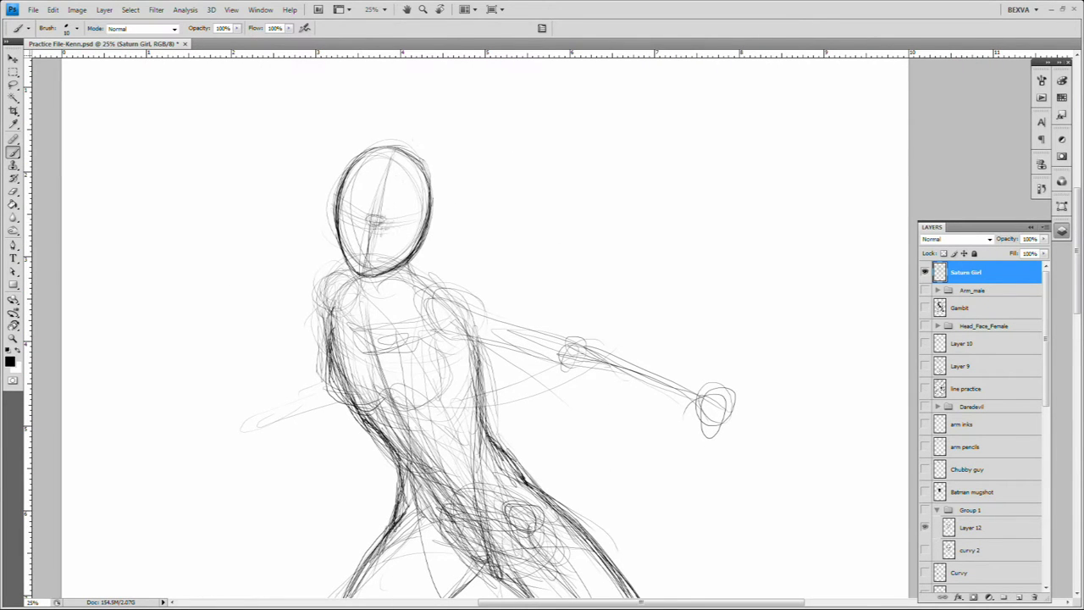
{"action": "left_click_drag", "start_coordinate": [363, 256], "coordinate": [386, 251]}
{"action": "left_click_drag", "start_coordinate": [399, 154], "coordinate": [364, 291]}
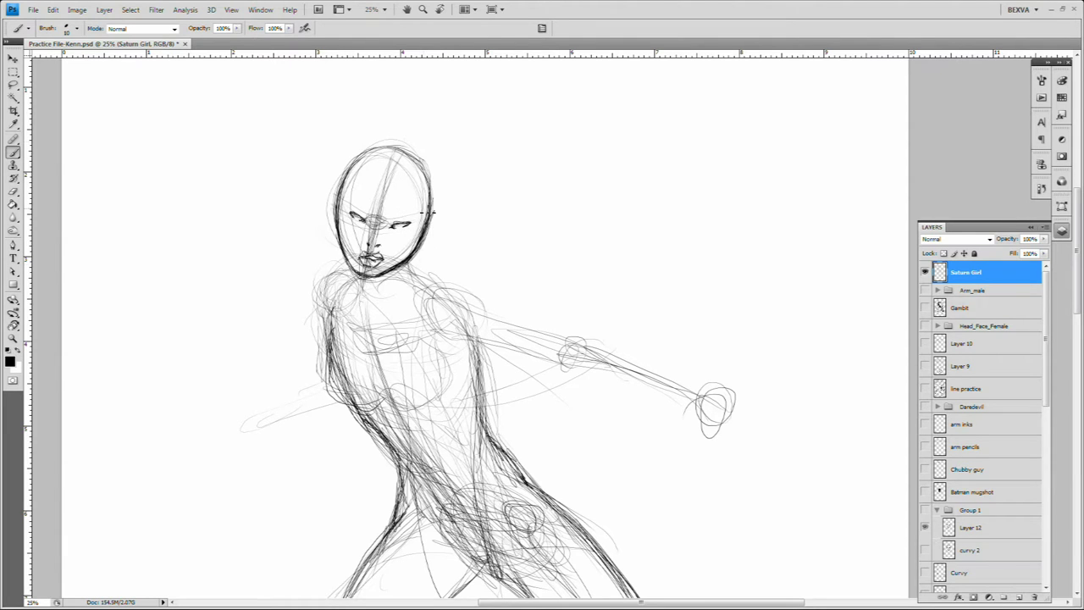
Step: Add the frowning brows and define the neck, collarbones, shoulders and chest contours
{"action": "mouse_move", "coordinate": [428, 212]}
{"action": "left_mouse_down"}
{"action": "mouse_move", "coordinate": [408, 248]}
{"action": "mouse_move", "coordinate": [419, 219]}
{"action": "left_mouse_up"}
{"action": "left_click_drag", "start_coordinate": [407, 254], "coordinate": [376, 195]}
{"action": "left_click_drag", "start_coordinate": [335, 254], "coordinate": [398, 242]}
{"action": "mouse_move", "coordinate": [320, 199]}
{"action": "left_mouse_down"}
{"action": "mouse_move", "coordinate": [292, 245]}
{"action": "mouse_move", "coordinate": [309, 324]}
{"action": "left_mouse_up"}
{"action": "left_click_drag", "start_coordinate": [338, 216], "coordinate": [373, 475]}
Step: Sketch the outlines of both arms and block in a clenched fist on the shorter arm
{"action": "mouse_move", "coordinate": [411, 262]}
{"action": "left_mouse_down"}
{"action": "mouse_move", "coordinate": [382, 331]}
{"action": "mouse_move", "coordinate": [564, 269]}
{"action": "mouse_move", "coordinate": [585, 280]}
{"action": "left_mouse_up"}
{"action": "left_click_drag", "start_coordinate": [534, 288], "coordinate": [715, 339]}
{"action": "left_click_drag", "start_coordinate": [297, 313], "coordinate": [237, 339]}
{"action": "left_click_drag", "start_coordinate": [318, 335], "coordinate": [203, 364]}
{"action": "mouse_move", "coordinate": [220, 339]}
{"action": "left_mouse_down"}
{"action": "mouse_move", "coordinate": [195, 372]}
{"action": "mouse_move", "coordinate": [313, 321]}
{"action": "left_mouse_up"}
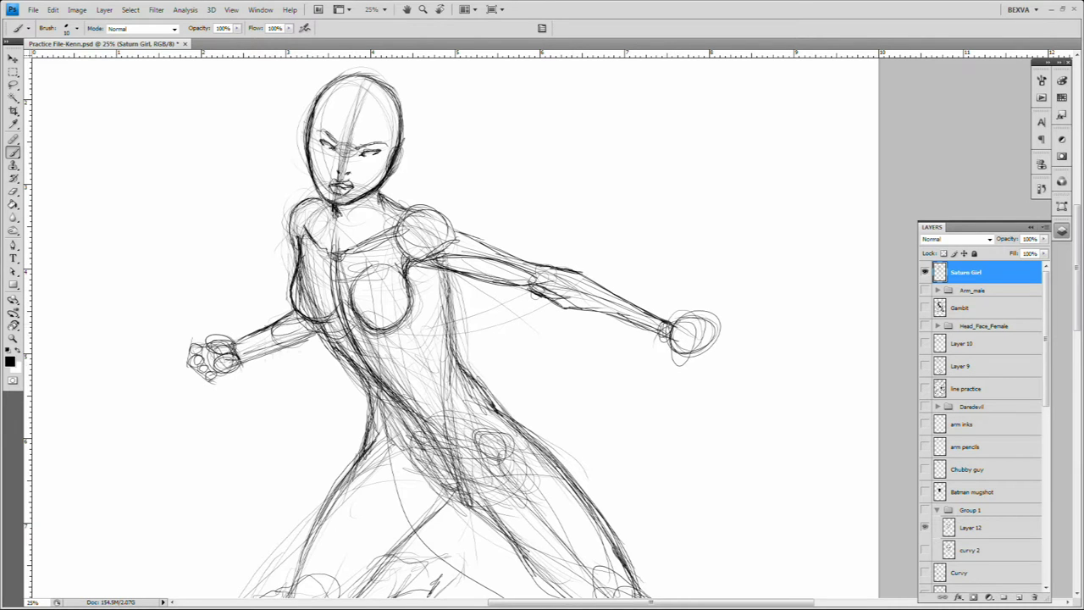
Step: Add a curved guide across the bust and darken the waist, hips and extended leg down to the calf
{"action": "mouse_move", "coordinate": [296, 237]}
{"action": "left_mouse_down"}
{"action": "mouse_move", "coordinate": [296, 224]}
{"action": "mouse_move", "coordinate": [260, 212]}
{"action": "mouse_move", "coordinate": [238, 178]}
{"action": "left_mouse_up"}
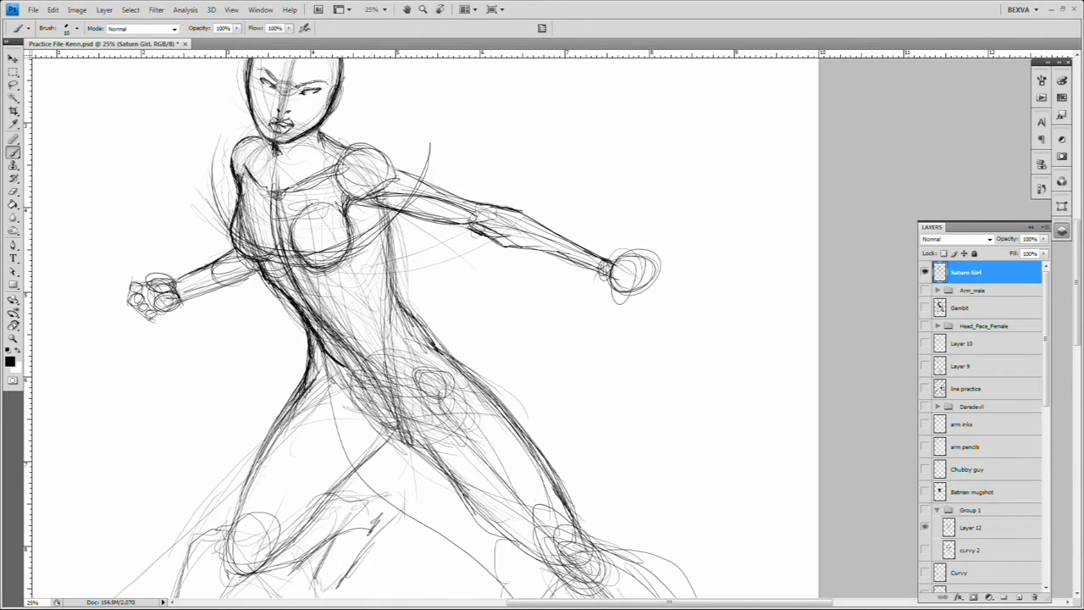
{"action": "left_click_drag", "start_coordinate": [385, 207], "coordinate": [441, 351]}
{"action": "left_click_drag", "start_coordinate": [307, 377], "coordinate": [237, 534]}
{"action": "left_click_drag", "start_coordinate": [423, 326], "coordinate": [551, 483]}
{"action": "left_click_drag", "start_coordinate": [508, 466], "coordinate": [411, 249]}
{"action": "left_click_drag", "start_coordinate": [492, 330], "coordinate": [631, 504]}
{"action": "left_click_drag", "start_coordinate": [305, 212], "coordinate": [453, 351]}
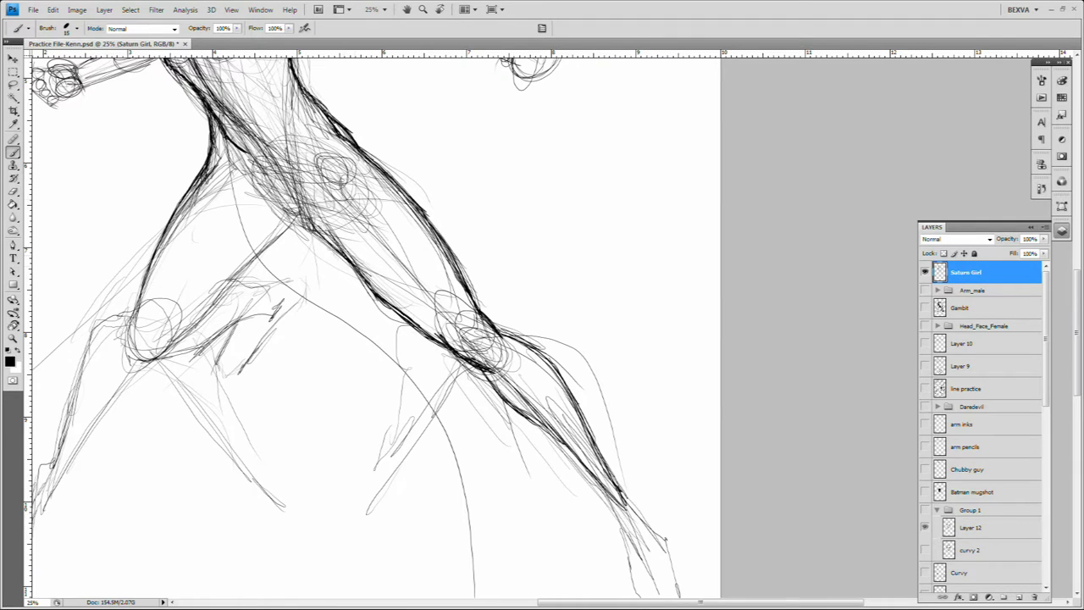
Step: Darken the crotch and inner thighs, outline the bent knee and start the foot tucked behind it
{"action": "left_click_drag", "start_coordinate": [381, 254], "coordinate": [483, 373]}
{"action": "left_click_drag", "start_coordinate": [389, 331], "coordinate": [436, 381]}
{"action": "left_click_drag", "start_coordinate": [356, 364], "coordinate": [423, 474]}
{"action": "left_click_drag", "start_coordinate": [338, 313], "coordinate": [263, 508]}
{"action": "key", "text": "ctrl+minus"}
{"action": "left_click_drag", "start_coordinate": [410, 390], "coordinate": [449, 405]}
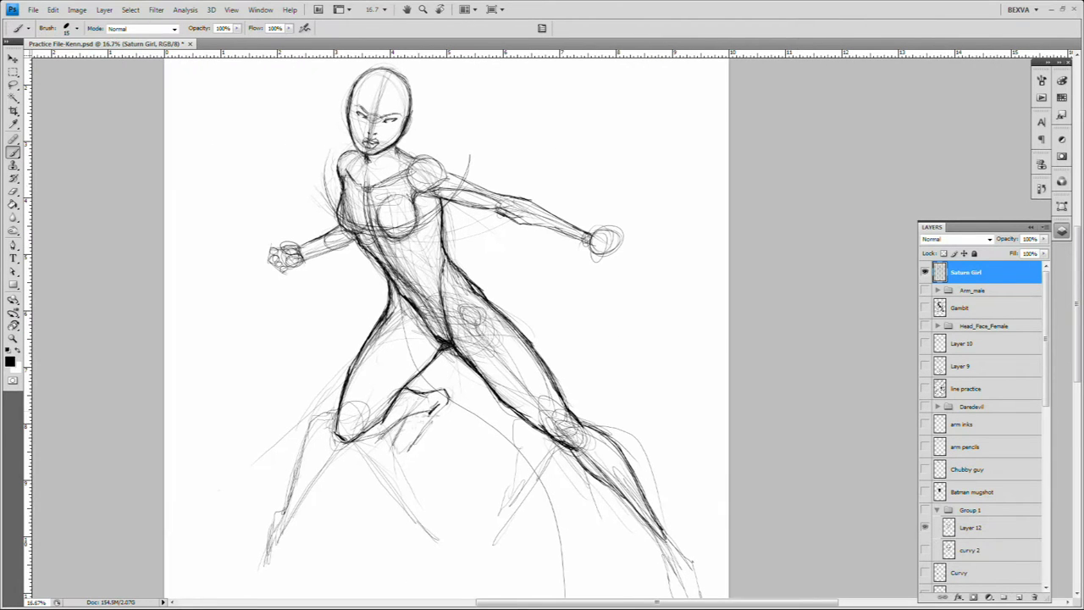
Step: Sweep curved guide lines through both knees, outline the tucked foot and rough in the extended leg's foot
{"action": "left_click_drag", "start_coordinate": [305, 416], "coordinate": [656, 405]}
{"action": "left_click_drag", "start_coordinate": [405, 431], "coordinate": [383, 371]}
{"action": "key", "text": "ctrl+z"}
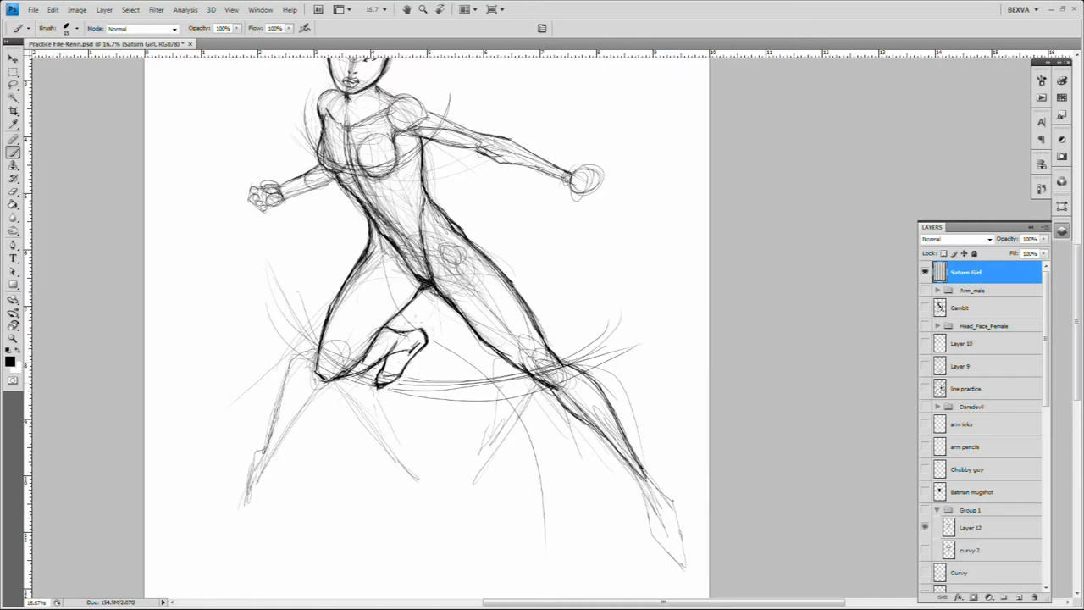
{"action": "left_click_drag", "start_coordinate": [383, 373], "coordinate": [286, 197]}
{"action": "left_click_drag", "start_coordinate": [542, 279], "coordinate": [564, 360]}
{"action": "left_click_drag", "start_coordinate": [555, 309], "coordinate": [597, 385]}
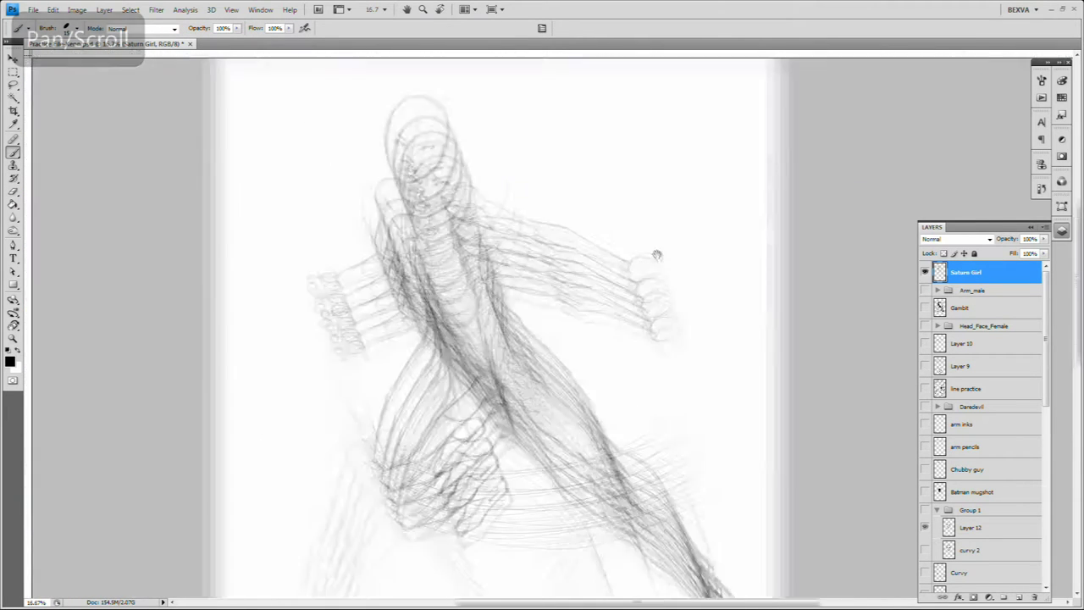
Step: Draw brow and forehead construction lines on the head and darken the face's centre line
{"action": "key", "text": "ctrl+plus"}
{"action": "left_click_drag", "start_coordinate": [688, 294], "coordinate": [706, 376]}
{"action": "left_click_drag", "start_coordinate": [519, 121], "coordinate": [550, 84]}
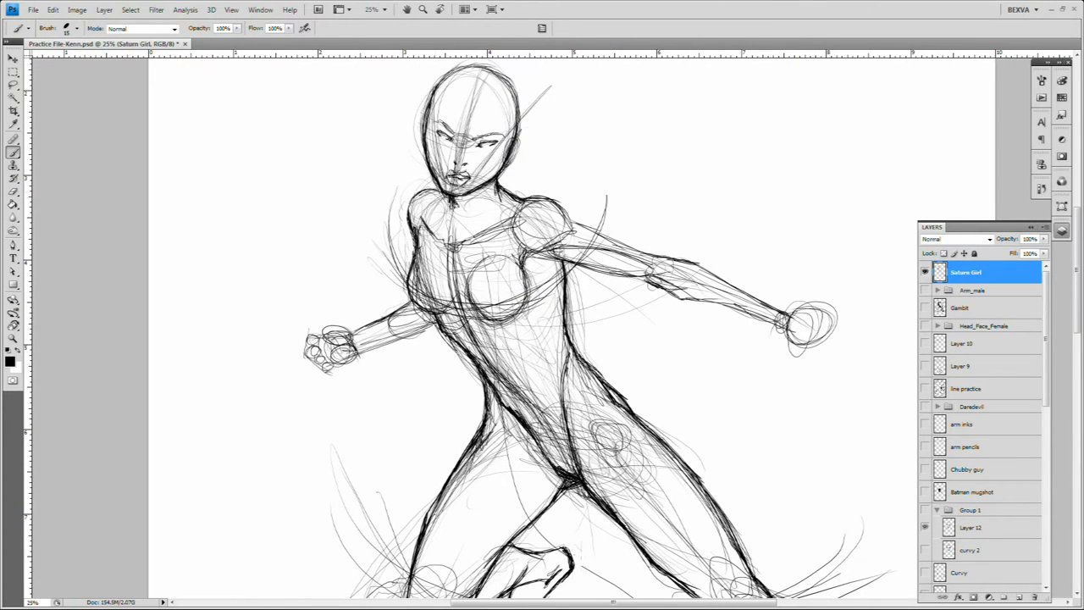
{"action": "left_click_drag", "start_coordinate": [434, 128], "coordinate": [504, 126]}
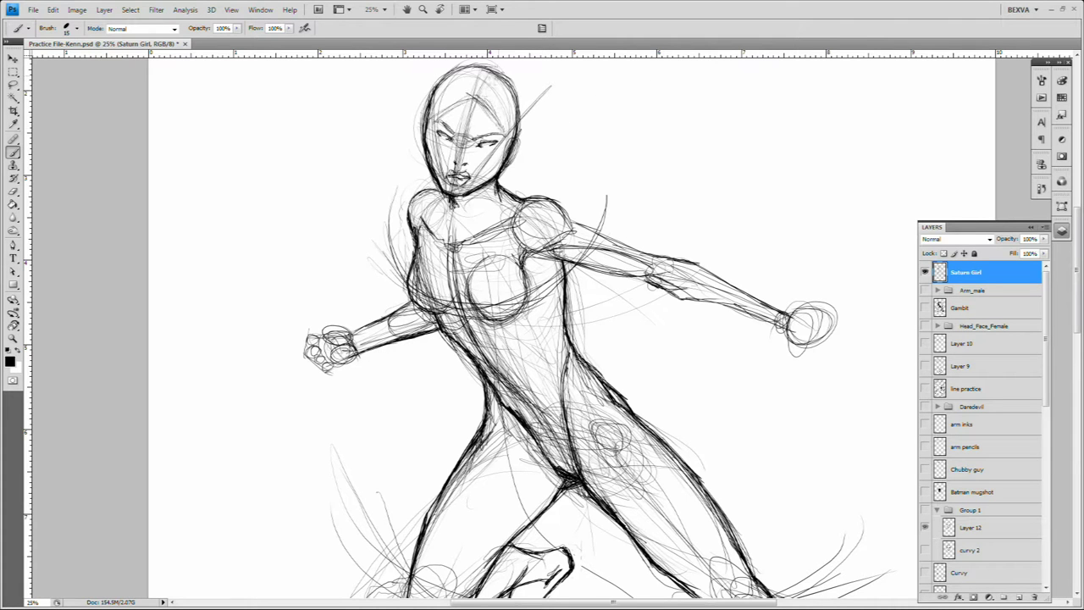
{"action": "left_click_drag", "start_coordinate": [496, 66], "coordinate": [455, 195]}
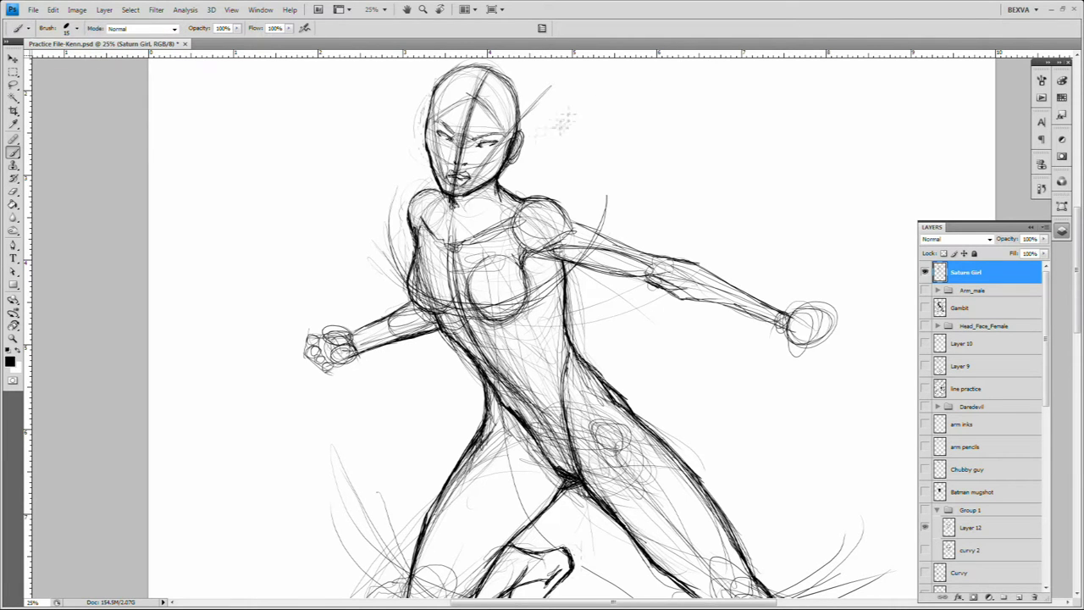
Step: Clean up around the head and ear, define the neck, and draw the contour from the breast down to the hip and thigh
{"action": "left_click_drag", "start_coordinate": [562, 116], "coordinate": [519, 65]}
{"action": "left_click_drag", "start_coordinate": [463, 123], "coordinate": [383, 187]}
{"action": "mouse_move", "coordinate": [471, 179]}
{"action": "left_mouse_down"}
{"action": "mouse_move", "coordinate": [721, 250]}
{"action": "mouse_move", "coordinate": [500, 297]}
{"action": "mouse_move", "coordinate": [686, 542]}
{"action": "left_mouse_up"}
{"action": "left_click_drag", "start_coordinate": [543, 338], "coordinate": [556, 330]}
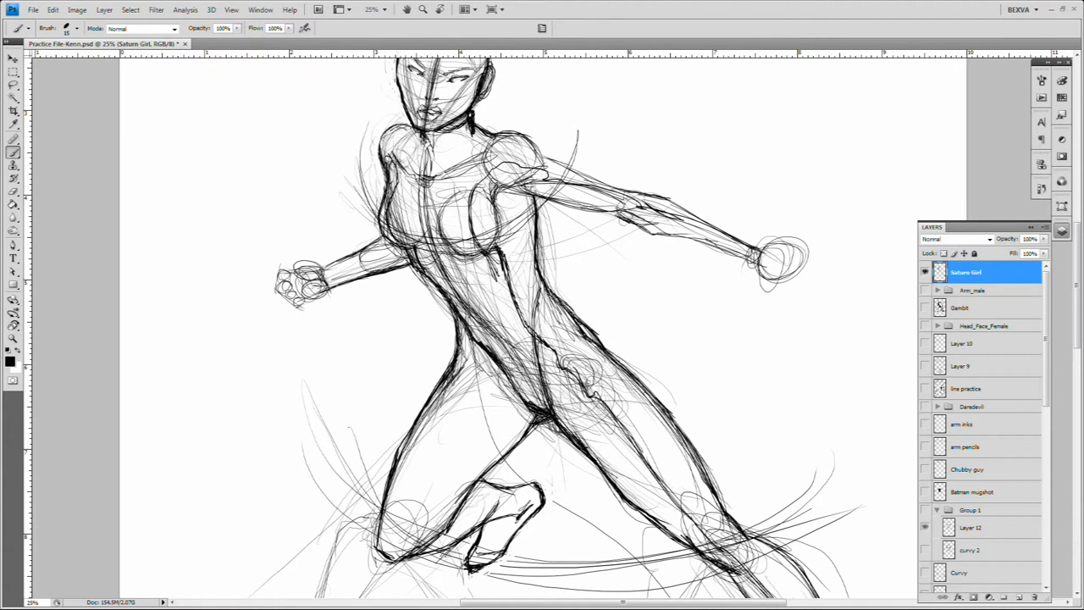
Step: Add the inner contour of the bent leg's thigh and redraw its folded calf and foot
{"action": "left_click_drag", "start_coordinate": [474, 423], "coordinate": [463, 369]}
{"action": "mouse_move", "coordinate": [373, 496]}
{"action": "left_mouse_down"}
{"action": "mouse_move", "coordinate": [508, 423]}
{"action": "mouse_move", "coordinate": [475, 436]}
{"action": "mouse_move", "coordinate": [533, 465]}
{"action": "left_mouse_up"}
{"action": "left_click_drag", "start_coordinate": [508, 407], "coordinate": [439, 508]}
Step: Sketch the outstretched arm's hand with a thumb and spread, angular fingers
{"action": "left_click_drag", "start_coordinate": [583, 280], "coordinate": [728, 331]}
{"action": "mouse_move", "coordinate": [682, 293]}
{"action": "left_mouse_down"}
{"action": "mouse_move", "coordinate": [710, 301]}
{"action": "mouse_move", "coordinate": [678, 360]}
{"action": "left_mouse_up"}
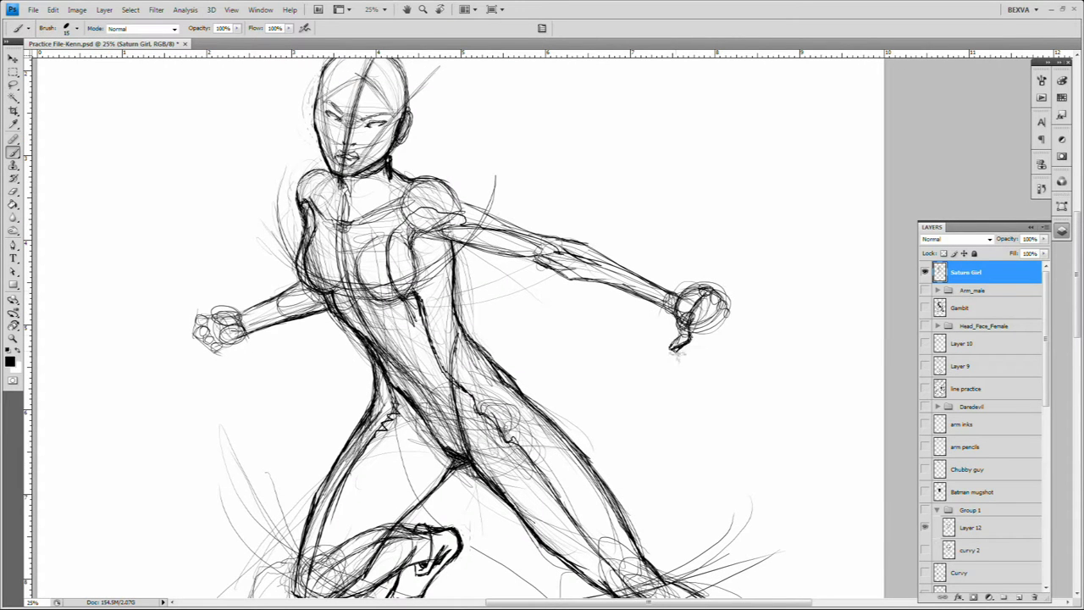
{"action": "mouse_move", "coordinate": [720, 292]}
{"action": "left_mouse_down"}
{"action": "mouse_move", "coordinate": [730, 347]}
{"action": "mouse_move", "coordinate": [690, 347]}
{"action": "left_mouse_up"}
{"action": "left_click_drag", "start_coordinate": [683, 296], "coordinate": [724, 271]}
{"action": "left_click_drag", "start_coordinate": [703, 301], "coordinate": [735, 252]}
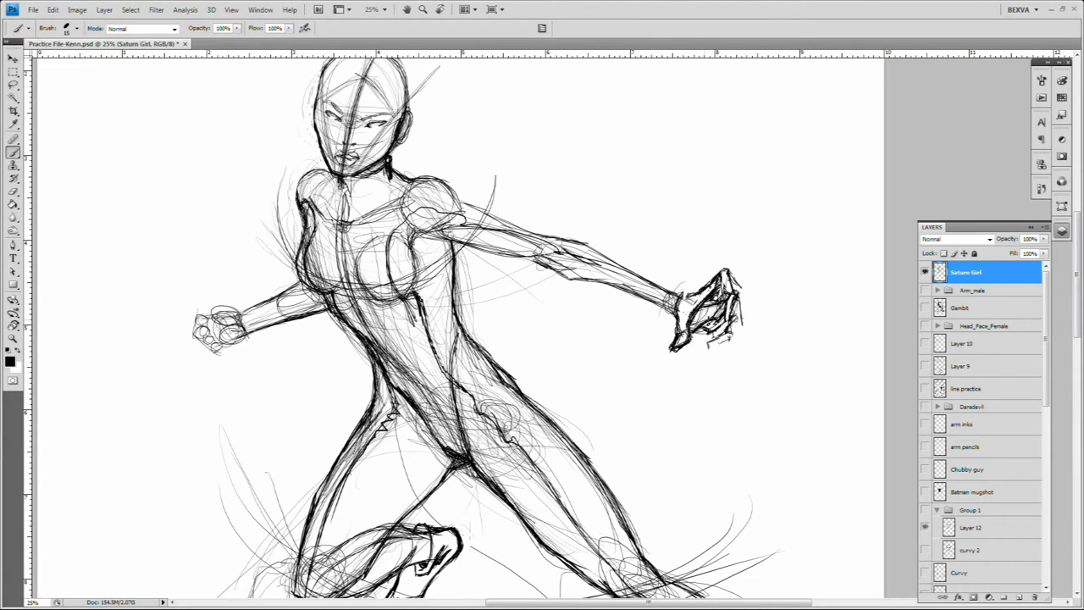
{"action": "left_click_drag", "start_coordinate": [729, 313], "coordinate": [766, 370]}
Step: Hide the Layers panel, erase the outstretched hand and block in a rounded palm with knuckles
{"action": "key", "text": "F7"}
{"action": "left_click_drag", "start_coordinate": [662, 457], "coordinate": [703, 440]}
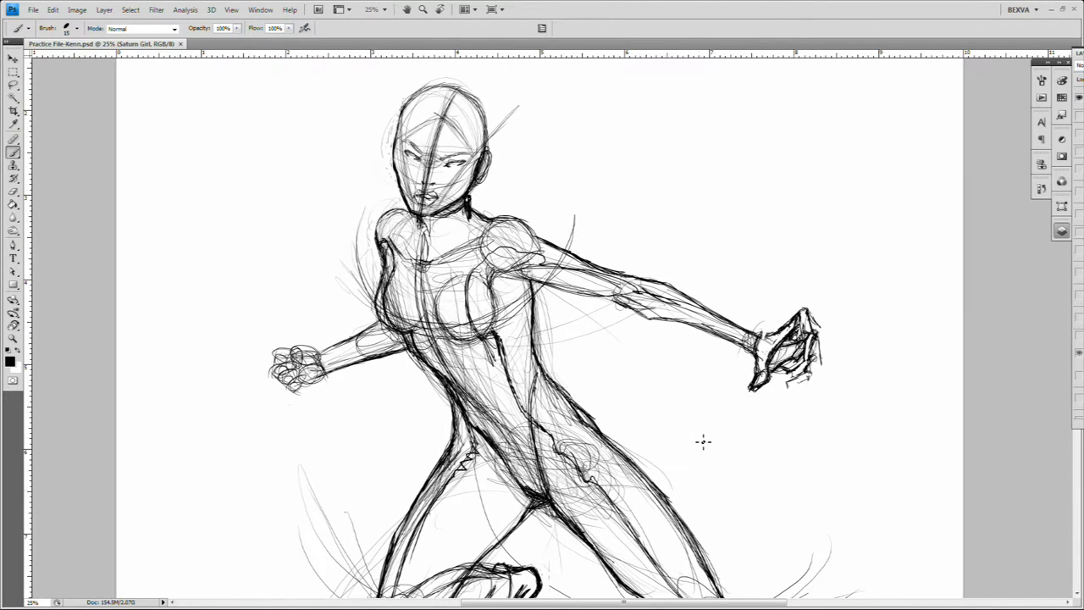
{"action": "key", "text": "e"}
{"action": "mouse_move", "coordinate": [762, 338]}
{"action": "left_mouse_down"}
{"action": "mouse_move", "coordinate": [800, 347]}
{"action": "mouse_move", "coordinate": [779, 351]}
{"action": "mouse_move", "coordinate": [796, 339]}
{"action": "left_mouse_up"}
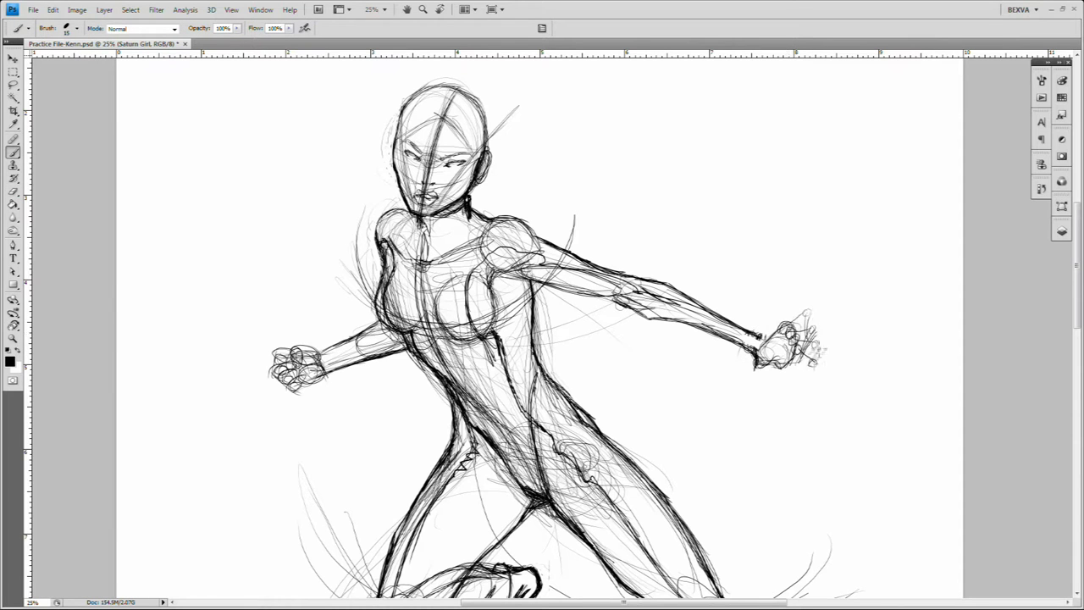
Step: Try angular fingers on the outstretched hand's palm and undo them
{"action": "scroll", "coordinate": [745, 288], "scroll_direction": "up", "scroll_amount": 1}
{"action": "mouse_move", "coordinate": [729, 275]}
{"action": "left_mouse_down"}
{"action": "mouse_move", "coordinate": [745, 258]}
{"action": "mouse_move", "coordinate": [770, 292]}
{"action": "left_mouse_up"}
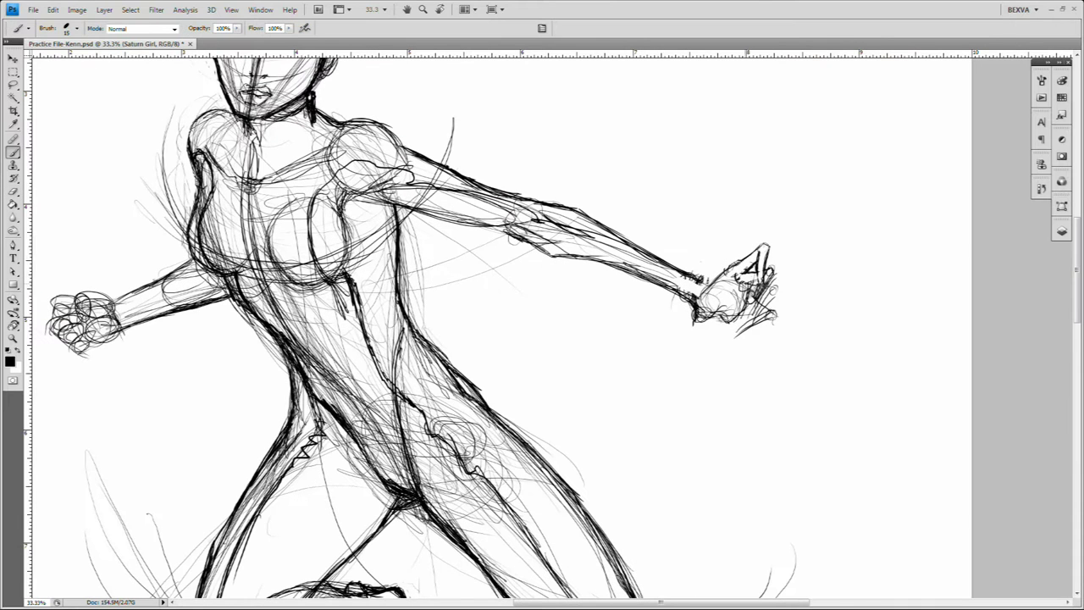
{"action": "key", "text": "b"}
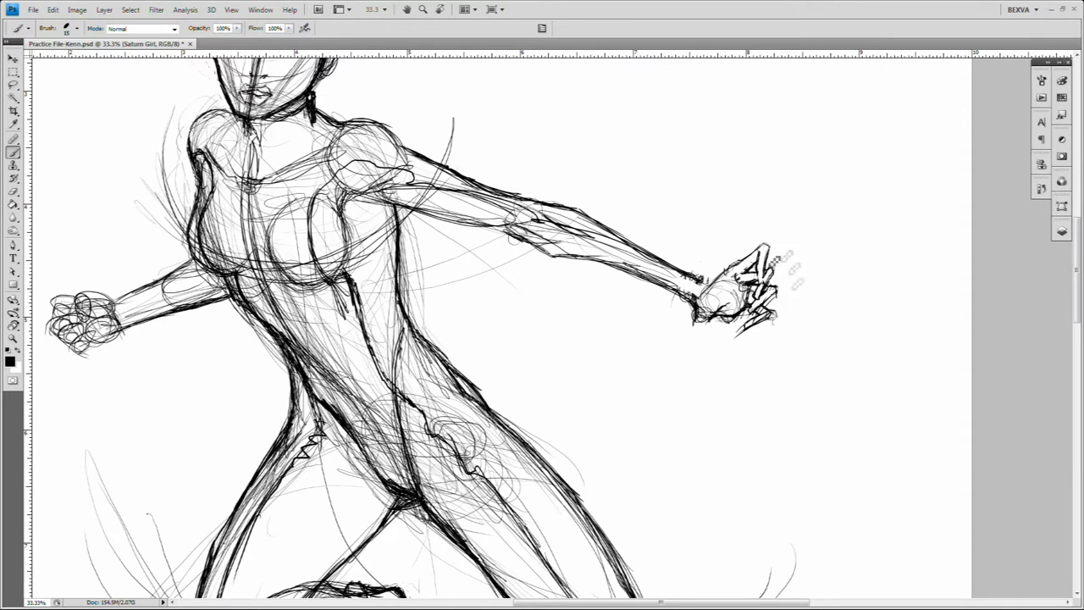
{"action": "key", "text": "ctrl+alt+z"}
{"action": "key", "text": "ctrl+alt+z"}
{"action": "key", "text": "ctrl+alt+z"}
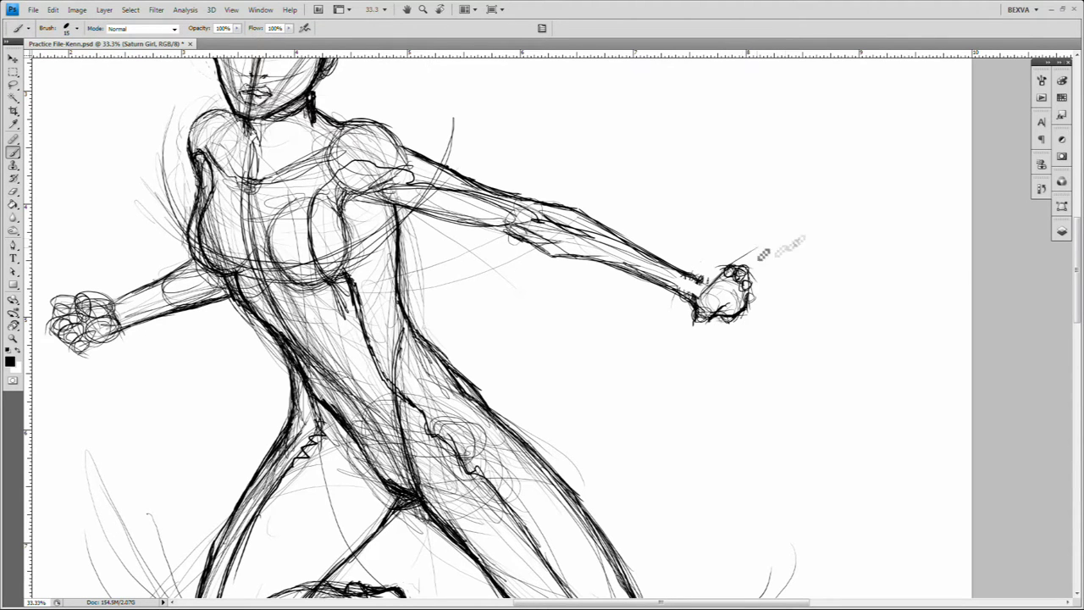
Step: Sketch two extended fingers, curled lower fingers and a thumb on the outstretched hand
{"action": "left_click_drag", "start_coordinate": [732, 265], "coordinate": [783, 239]}
{"action": "mouse_move", "coordinate": [744, 271]}
{"action": "left_mouse_down"}
{"action": "mouse_move", "coordinate": [797, 262]}
{"action": "mouse_move", "coordinate": [773, 303]}
{"action": "left_mouse_up"}
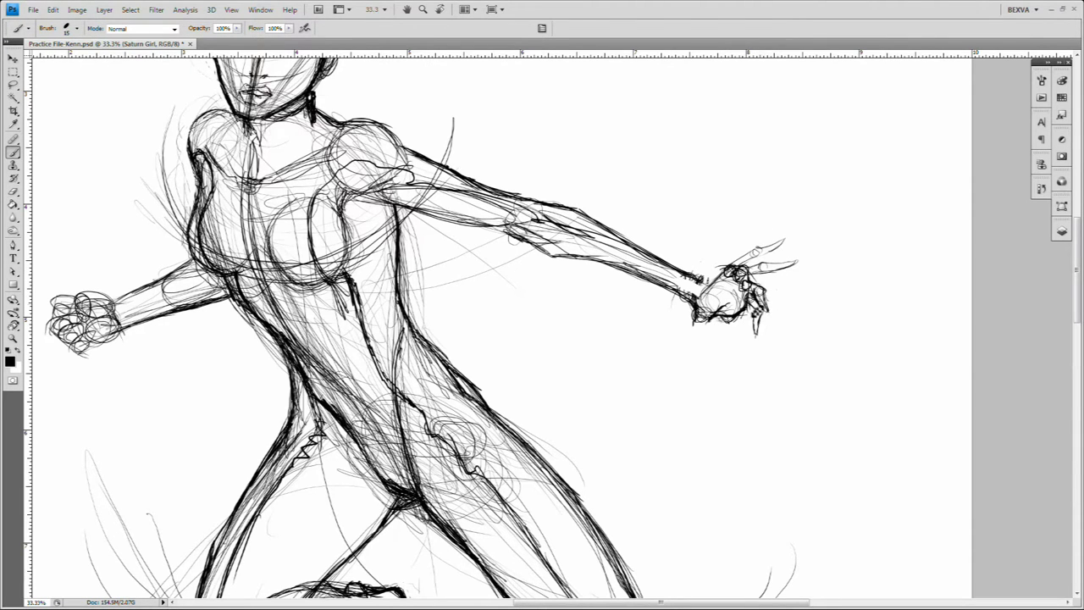
{"action": "mouse_move", "coordinate": [711, 284]}
{"action": "left_mouse_down"}
{"action": "mouse_move", "coordinate": [783, 242]}
{"action": "mouse_move", "coordinate": [795, 254]}
{"action": "left_mouse_up"}
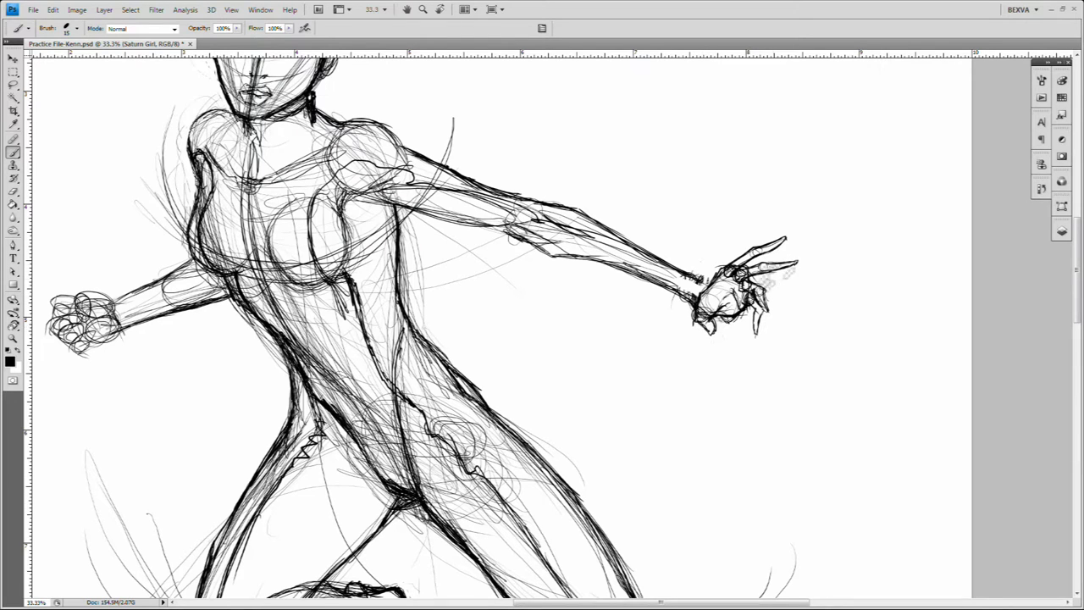
Step: Erase the outstretched hand and redraw it with a flat palm, straight reaching fingers and a lowered thumb, cleaning up stray lines
{"action": "key", "text": "e"}
{"action": "mouse_move", "coordinate": [760, 288]}
{"action": "left_mouse_down"}
{"action": "mouse_move", "coordinate": [797, 264]}
{"action": "mouse_move", "coordinate": [726, 285]}
{"action": "mouse_move", "coordinate": [737, 283]}
{"action": "left_mouse_up"}
{"action": "key", "text": "b"}
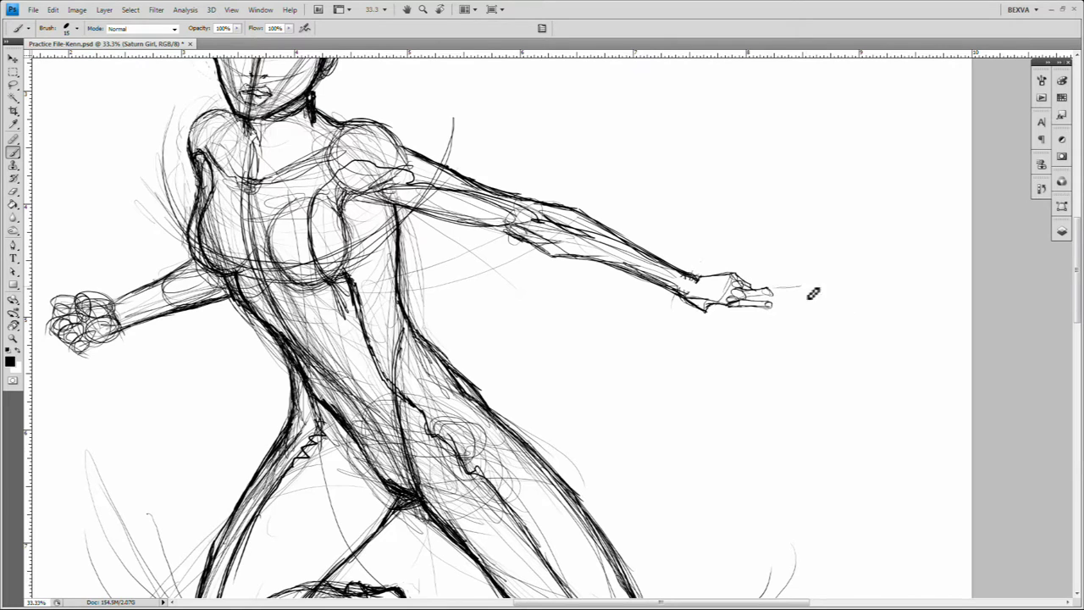
{"action": "left_click_drag", "start_coordinate": [701, 305], "coordinate": [711, 332]}
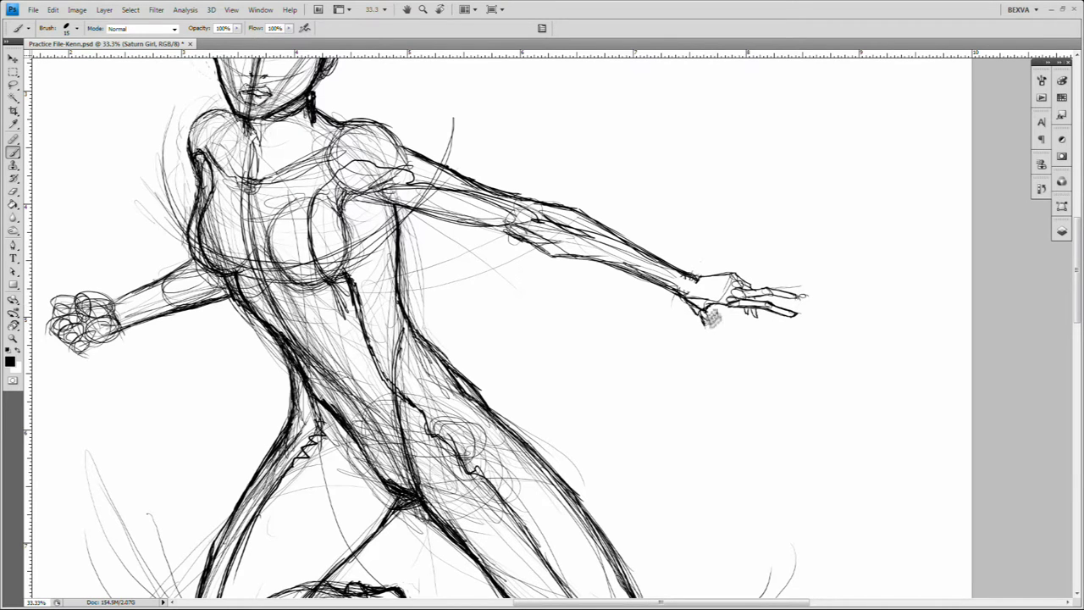
{"action": "key", "text": "e"}
{"action": "key", "text": "e"}
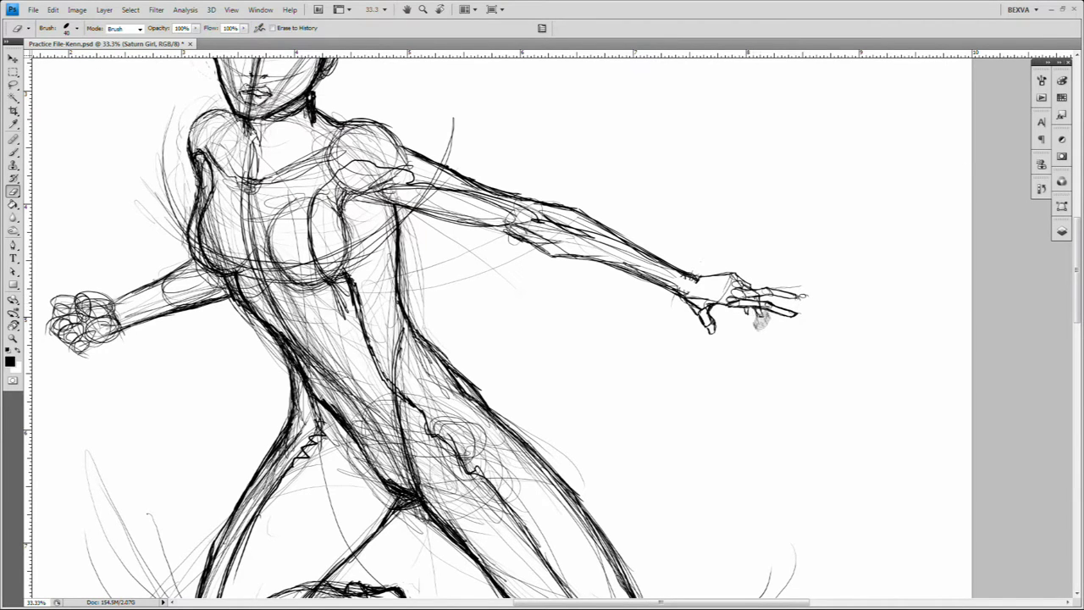
{"action": "key", "text": "b"}
{"action": "key", "text": "e"}
{"action": "key", "text": "ctrl+minus"}
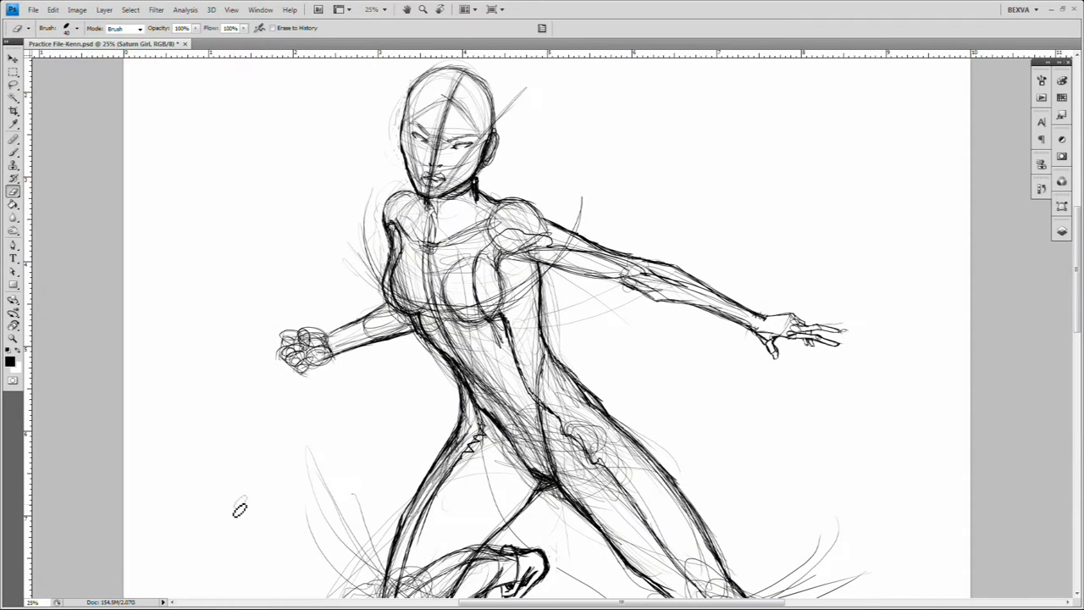
Step: Erase the outstretched hand back to the wrist and close off the end of the forearm
{"action": "left_click_drag", "start_coordinate": [838, 337], "coordinate": [769, 327]}
{"action": "key", "text": "b"}
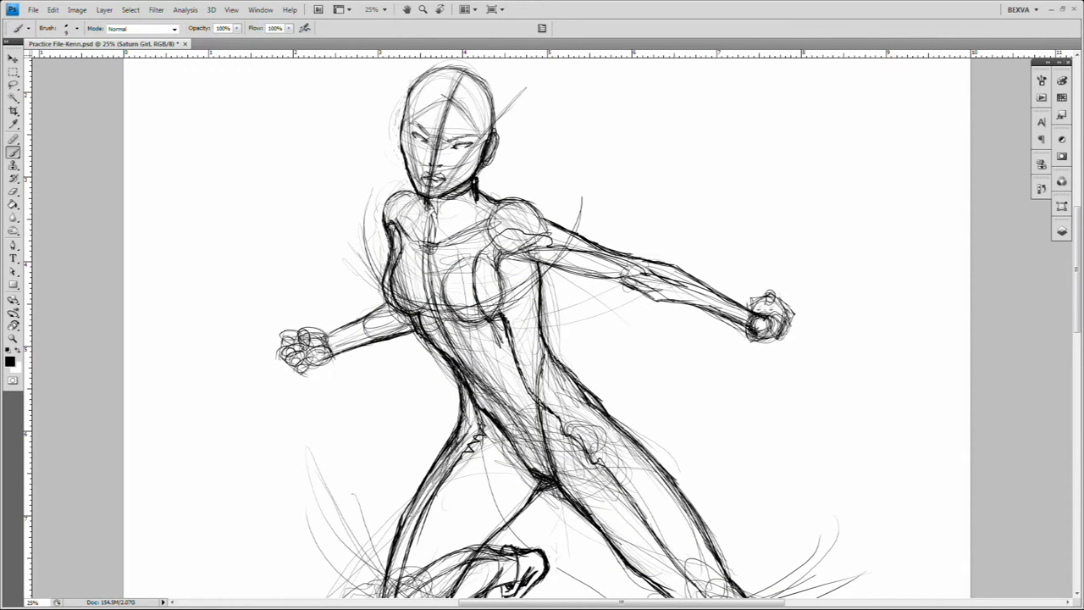
{"action": "key", "text": "e"}
{"action": "left_click_drag", "start_coordinate": [779, 314], "coordinate": [754, 335]}
{"action": "key", "text": "b"}
{"action": "left_click_drag", "start_coordinate": [704, 309], "coordinate": [758, 347]}
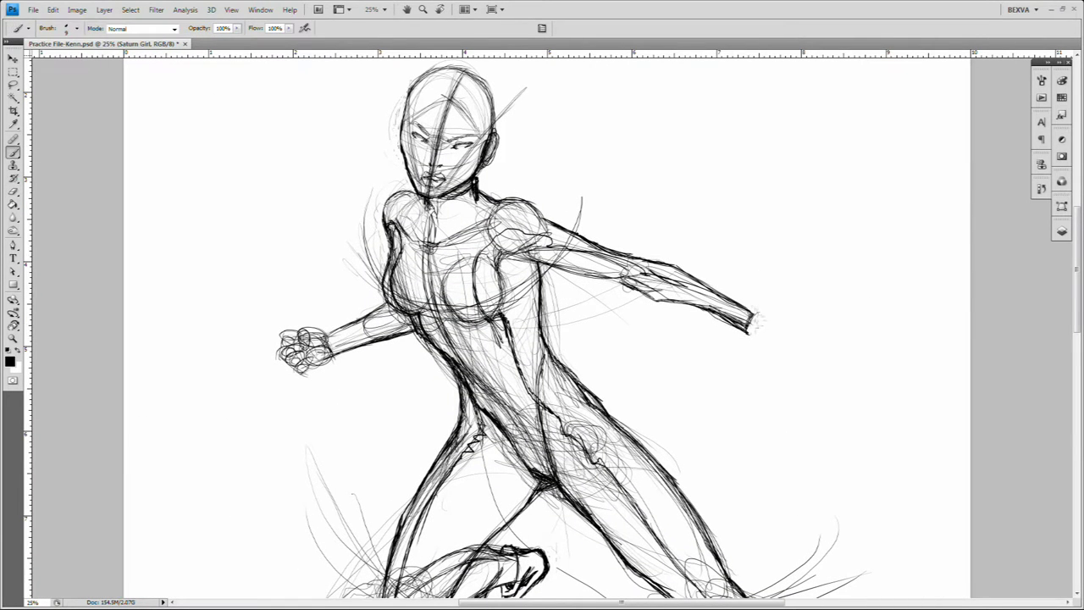
Step: Rework the forearm edges and sketch an open, clawed hand with bent fingers at the wrist
{"action": "left_click_drag", "start_coordinate": [626, 266], "coordinate": [720, 297]}
{"action": "left_click_drag", "start_coordinate": [665, 293], "coordinate": [775, 335]}
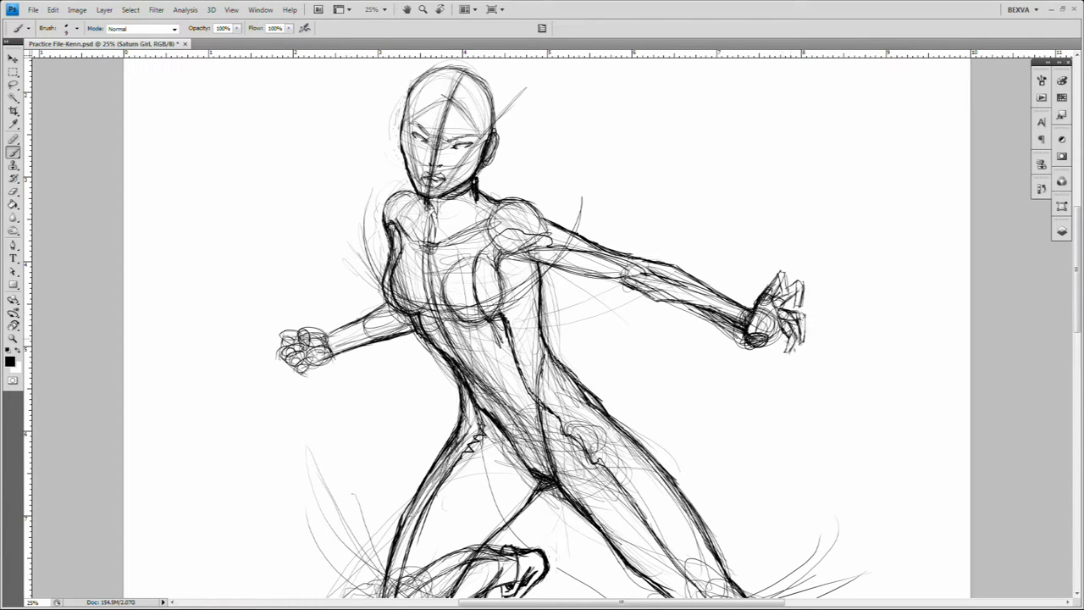
{"action": "mouse_move", "coordinate": [745, 344]}
{"action": "left_mouse_down"}
{"action": "mouse_move", "coordinate": [801, 339]}
{"action": "mouse_move", "coordinate": [745, 339]}
{"action": "mouse_move", "coordinate": [678, 313]}
{"action": "left_mouse_up"}
{"action": "key", "text": "e"}
{"action": "key", "text": "b"}
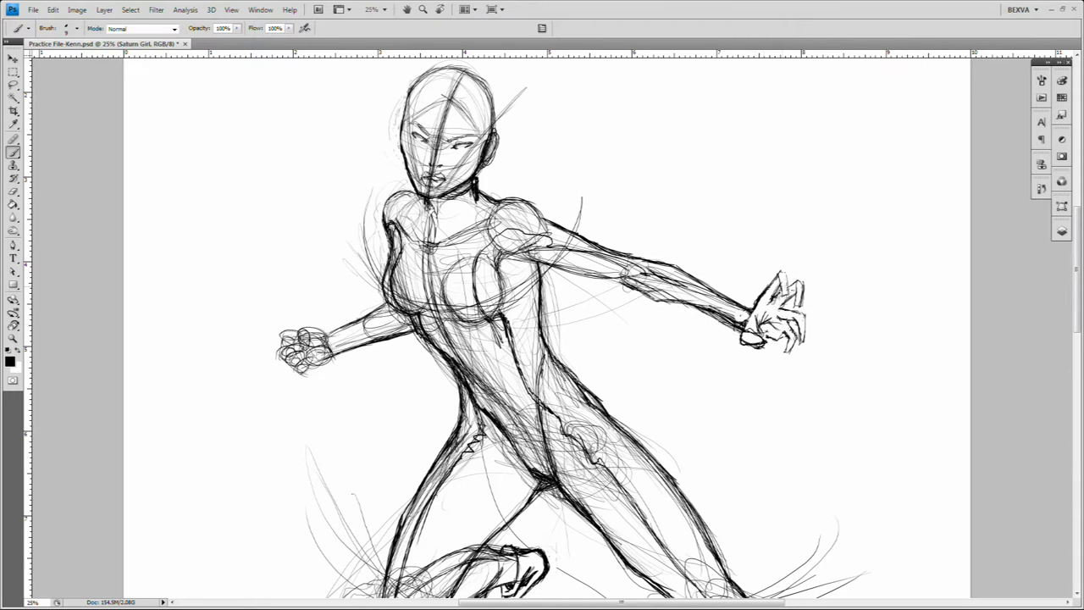
Step: Refine the clawed hand's finger outlines and shade its palm, alternating between brush and eraser
{"action": "left_click_drag", "start_coordinate": [771, 280], "coordinate": [754, 309]}
{"action": "mouse_move", "coordinate": [786, 283]}
{"action": "left_mouse_down"}
{"action": "mouse_move", "coordinate": [809, 325]}
{"action": "mouse_move", "coordinate": [766, 356]}
{"action": "mouse_move", "coordinate": [758, 322]}
{"action": "mouse_move", "coordinate": [741, 360]}
{"action": "left_mouse_up"}
{"action": "key", "text": "e"}
{"action": "key", "text": "b"}
{"action": "key", "text": "e"}
{"action": "key", "text": "b"}
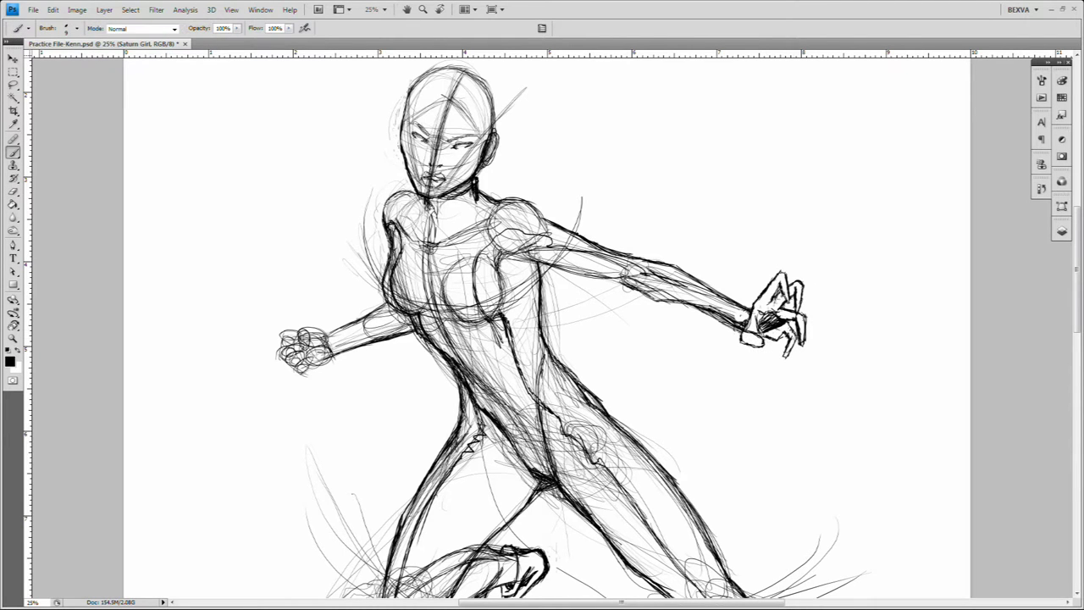
Step: Undo the last hand strokes and redraw the outstretched hand with a lowered thumb and relaxed, drooping fingers
{"action": "left_click_drag", "start_coordinate": [771, 313], "coordinate": [684, 298]}
{"action": "key", "text": "ctrl+alt+z"}
{"action": "key", "text": "ctrl+alt+z"}
{"action": "key", "text": "ctrl+alt+z"}
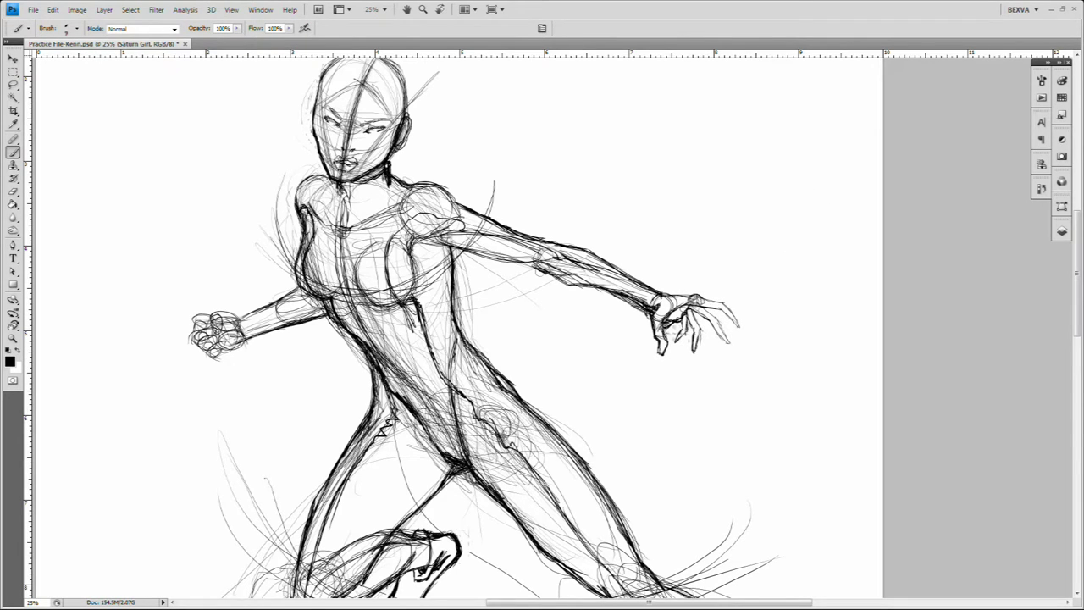
{"action": "key", "text": "e"}
{"action": "key", "text": "b"}
Step: Define the extended leg's shin, ankle and pointed foot with toes, and clean up its lines
{"action": "mouse_move", "coordinate": [685, 315]}
{"action": "left_mouse_down"}
{"action": "mouse_move", "coordinate": [703, 347]}
{"action": "mouse_move", "coordinate": [511, 118]}
{"action": "left_mouse_up"}
{"action": "key", "text": "e"}
{"action": "key", "text": "b"}
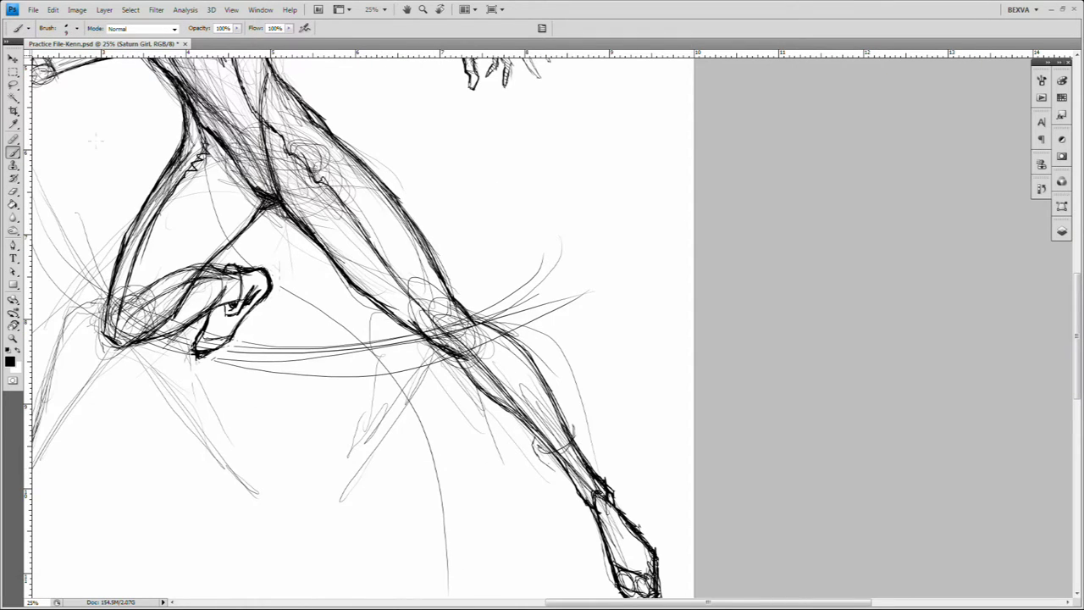
Step: Rework the clenched fist at the end of the bent arm, defining its knuckles and curled fingers with brush and eraser
{"action": "scroll", "coordinate": [657, 539], "scroll_direction": "up", "scroll_amount": 10}
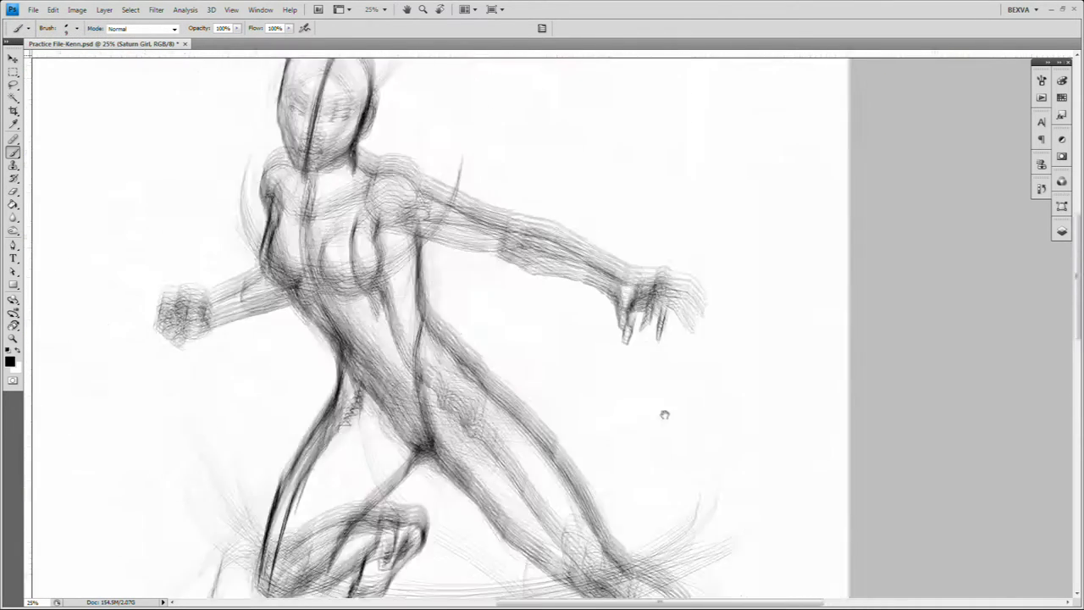
{"action": "scroll", "coordinate": [326, 364], "scroll_direction": "up", "scroll_amount": 1}
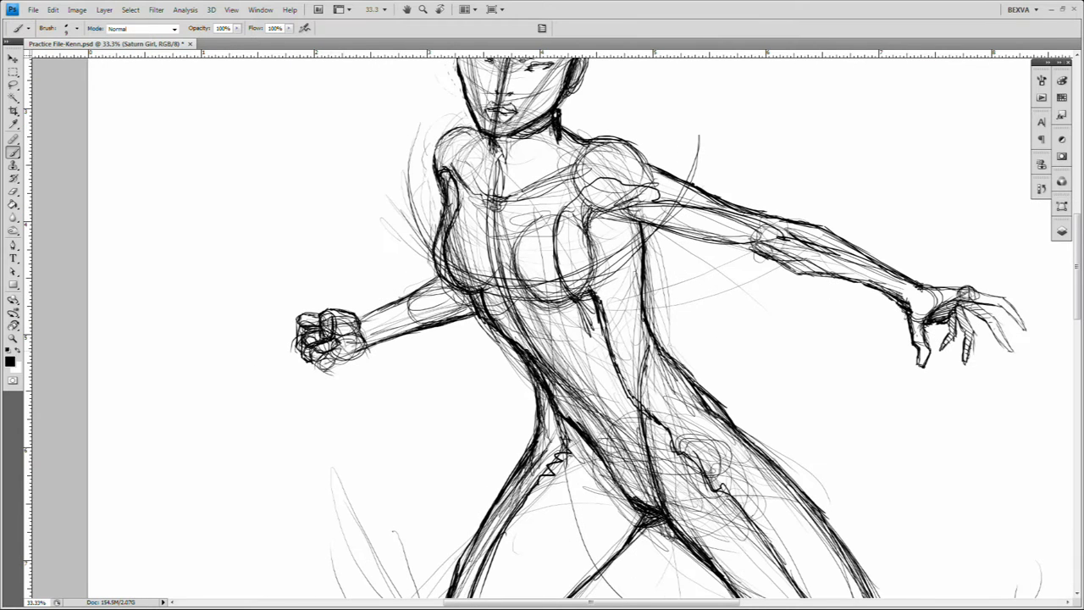
{"action": "key", "text": "e"}
{"action": "mouse_move", "coordinate": [339, 326]}
{"action": "left_mouse_down"}
{"action": "mouse_move", "coordinate": [313, 334]}
{"action": "mouse_move", "coordinate": [322, 356]}
{"action": "mouse_move", "coordinate": [348, 352]}
{"action": "mouse_move", "coordinate": [343, 326]}
{"action": "mouse_move", "coordinate": [337, 371]}
{"action": "mouse_move", "coordinate": [326, 356]}
{"action": "left_mouse_up"}
{"action": "key", "text": "b"}
{"action": "key", "text": "e"}
{"action": "key", "text": "b"}
{"action": "key", "text": "e"}
{"action": "key", "text": "b"}
{"action": "key", "text": "e"}
{"action": "key", "text": "b"}
{"action": "left_click_drag", "start_coordinate": [300, 314], "coordinate": [318, 328]}
{"action": "left_click_drag", "start_coordinate": [353, 412], "coordinate": [416, 366]}
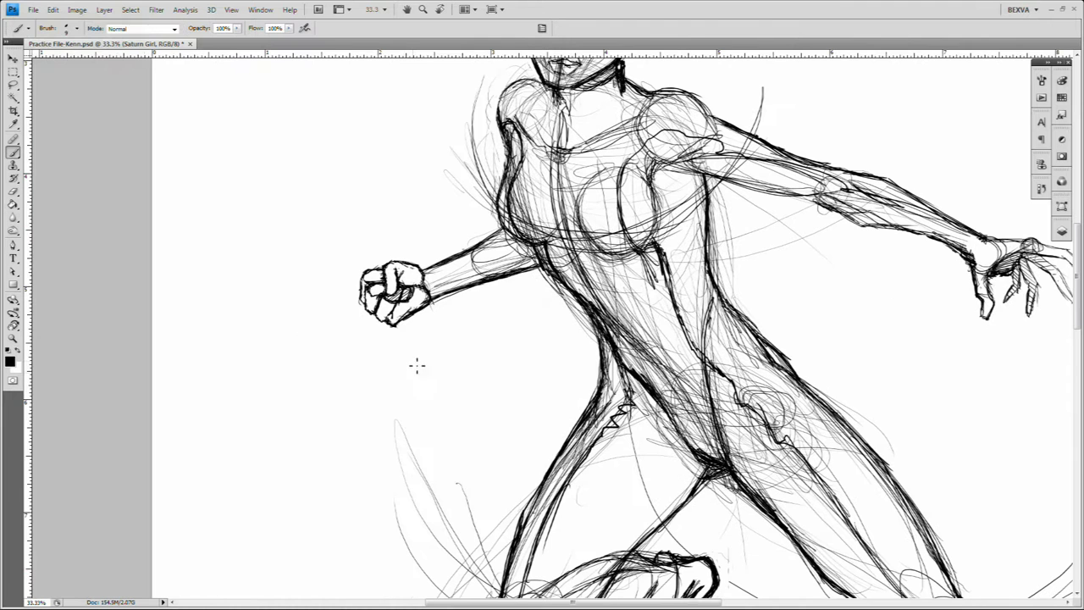
{"action": "key", "text": "e"}
{"action": "key", "text": "b"}
{"action": "mouse_move", "coordinate": [385, 273]}
{"action": "left_mouse_down"}
{"action": "mouse_move", "coordinate": [403, 298]}
{"action": "mouse_move", "coordinate": [356, 301]}
{"action": "mouse_move", "coordinate": [424, 275]}
{"action": "left_mouse_up"}
Step: Lasso the fist and scale it down to 97.7%, keeping it aligned with the wrist
{"action": "key", "text": "e"}
{"action": "key", "text": "l"}
{"action": "left_click_drag", "start_coordinate": [394, 228], "coordinate": [385, 230]}
{"action": "key", "text": "ctrl+t"}
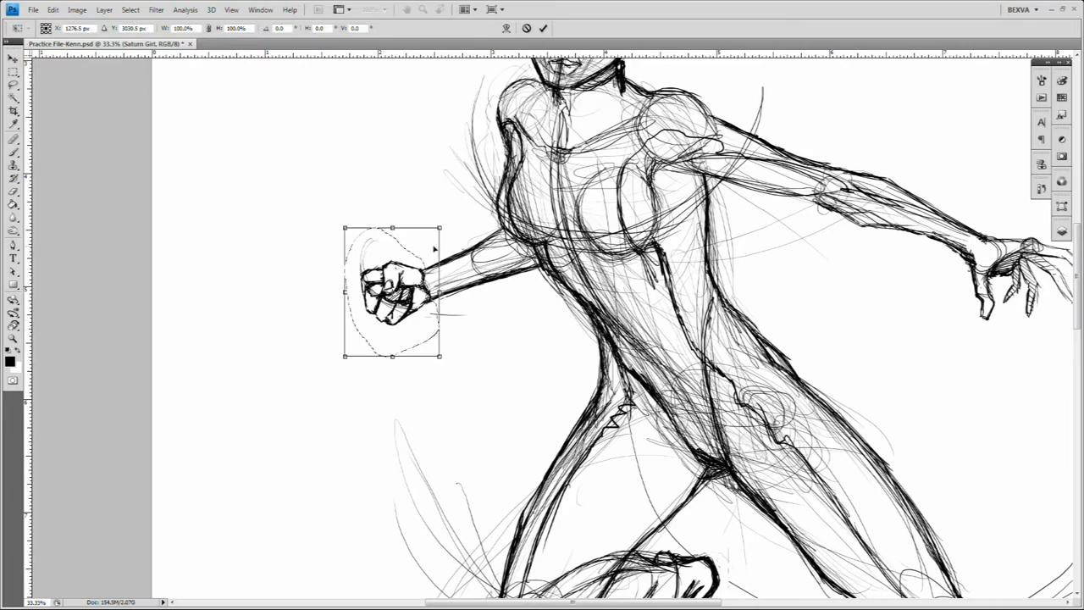
{"action": "left_click_drag", "start_coordinate": [347, 353], "coordinate": [356, 347]}
{"action": "key", "text": "Return"}
{"action": "key", "text": "ctrl+d"}
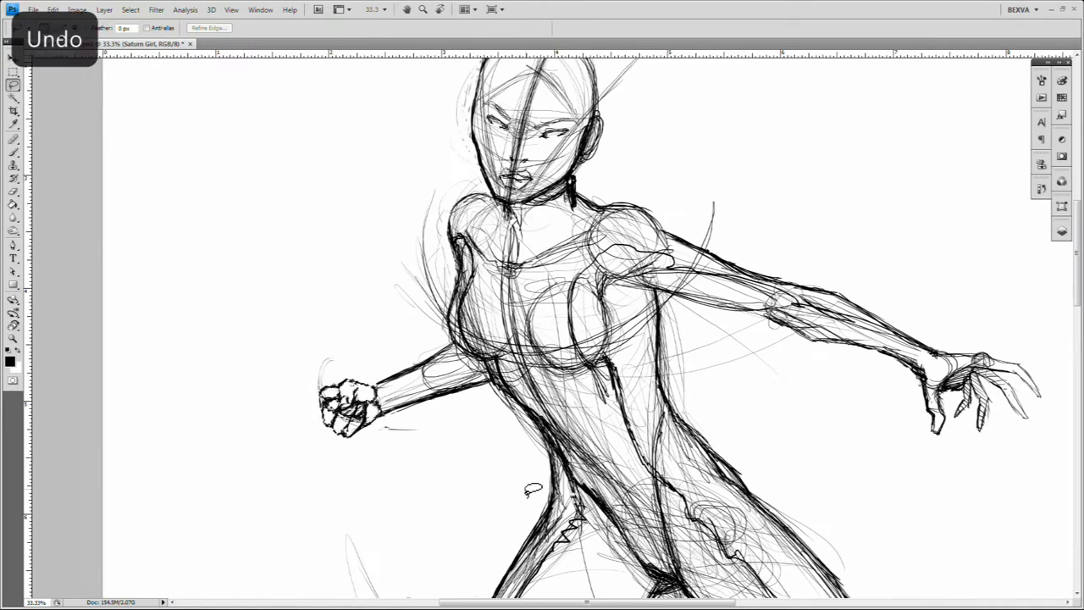
{"action": "key", "text": "ctrl+t"}
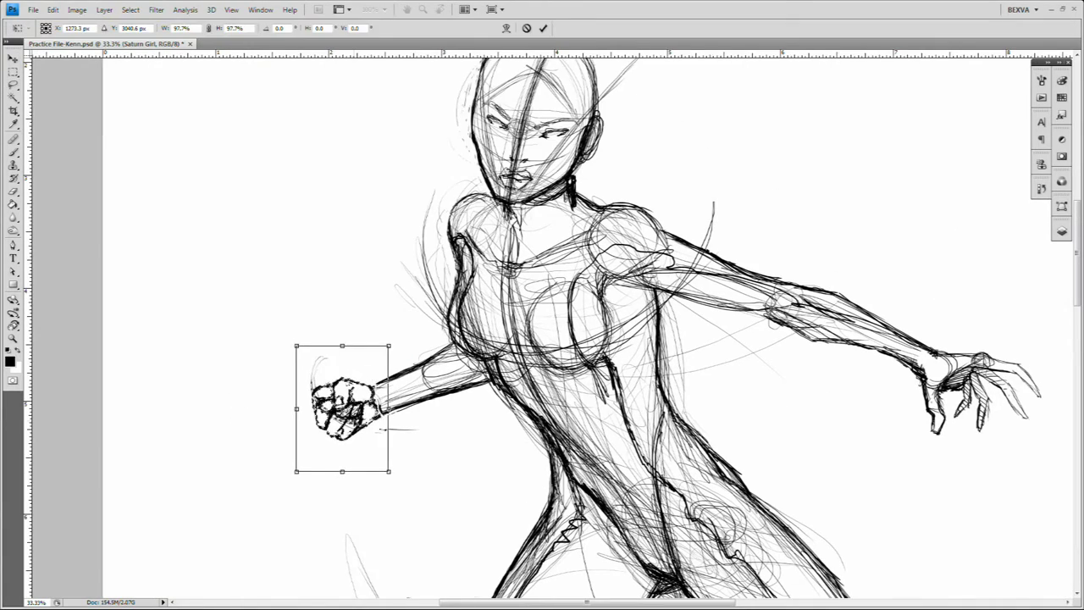
{"action": "key", "text": "Return"}
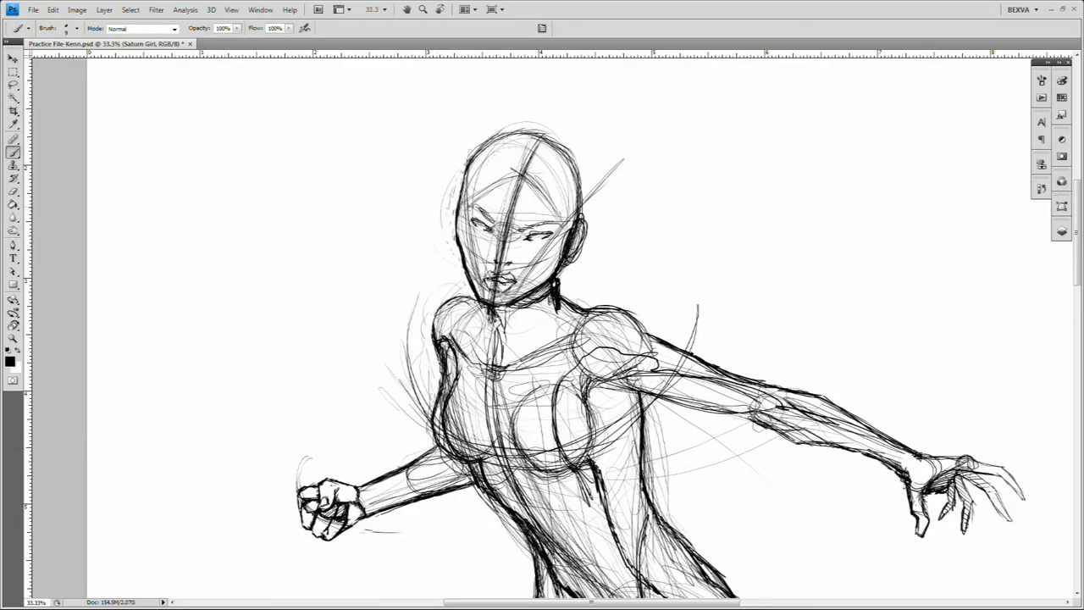
Step: Try reshaping the fist's fingers and thumb, and undo the last strokes
{"action": "scroll", "coordinate": [542, 339], "scroll_direction": "down", "scroll_amount": 2}
{"action": "key", "text": "e"}
{"action": "key", "text": "b"}
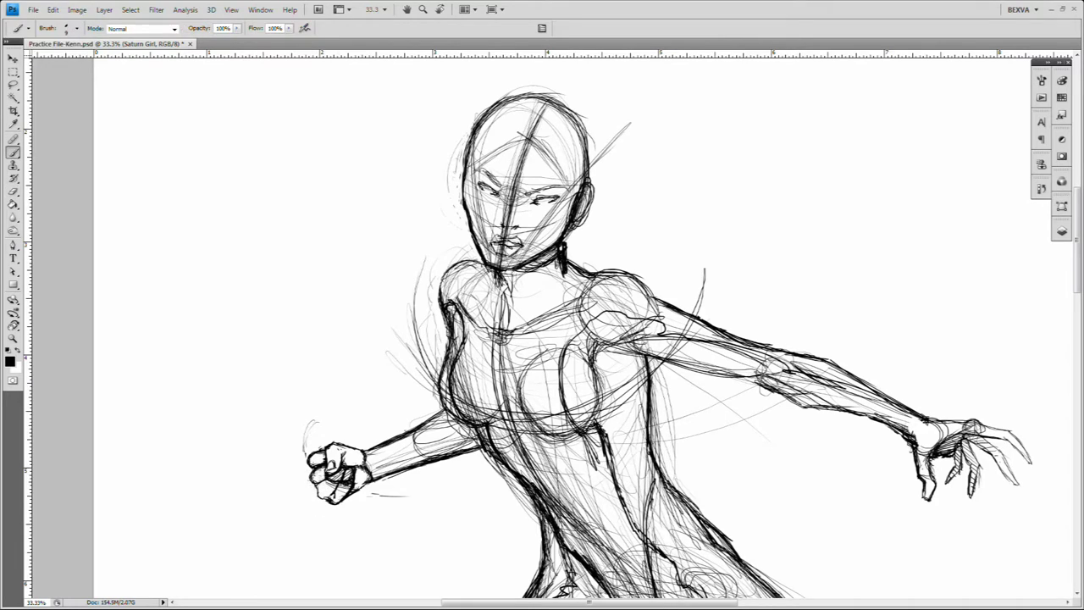
{"action": "key", "text": "ctrl+alt+z"}
{"action": "key", "text": "ctrl+alt+z"}
{"action": "key", "text": "ctrl+alt+z"}
Step: Erase the fist and sketch a new one with curled fingers over a round construction shape, working on a rotated canvas
{"action": "key", "text": "z"}
{"action": "key", "text": "space"}
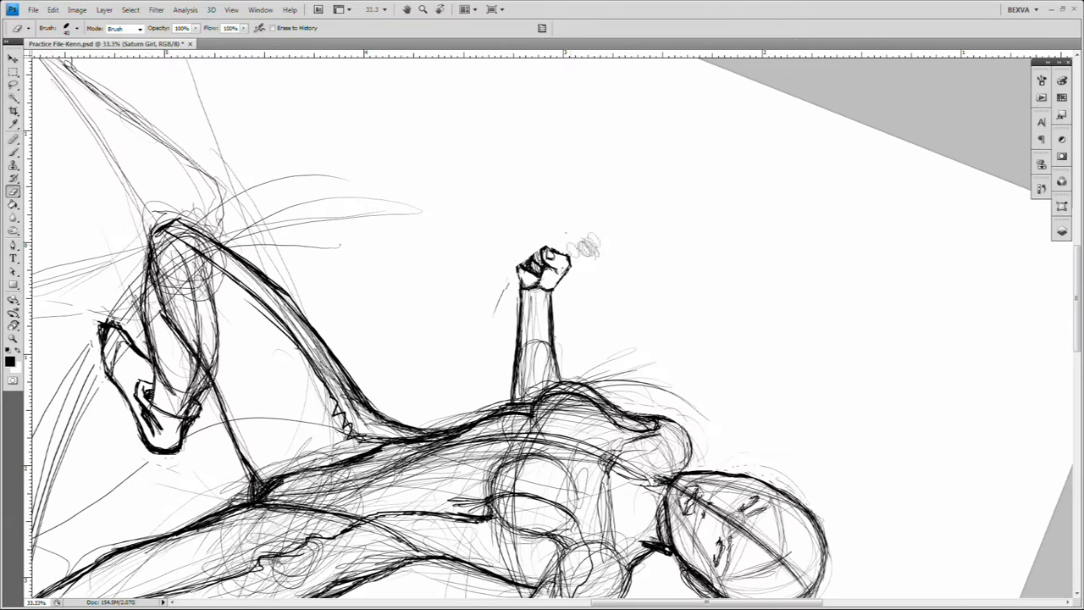
{"action": "scroll", "coordinate": [542, 338], "scroll_direction": "down", "scroll_amount": 2}
{"action": "key", "text": "b"}
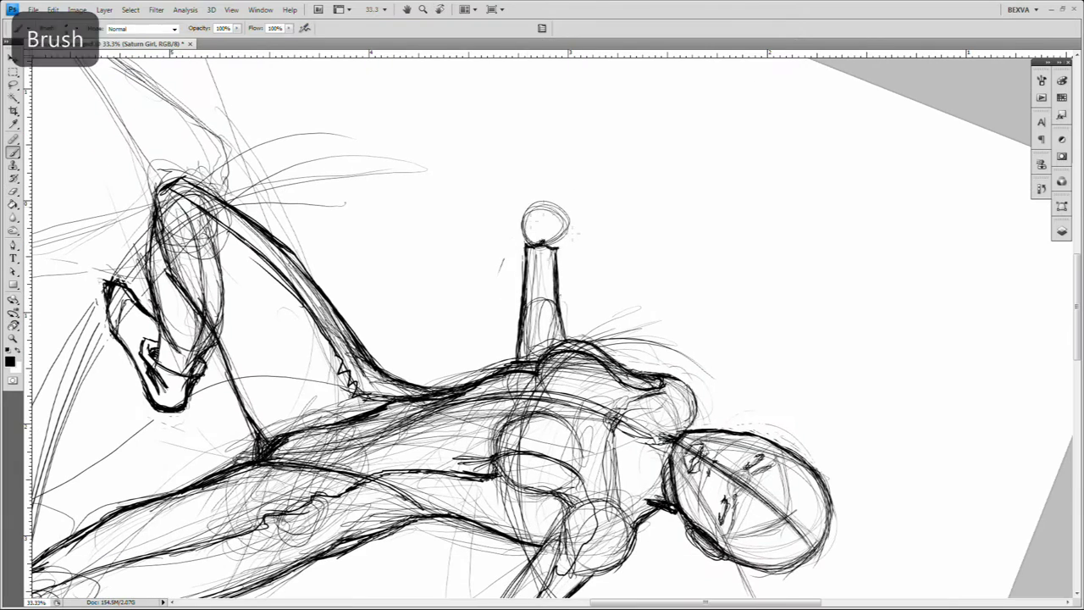
{"action": "left_click_drag", "start_coordinate": [532, 215], "coordinate": [536, 217]}
{"action": "left_click_drag", "start_coordinate": [554, 215], "coordinate": [558, 217]}
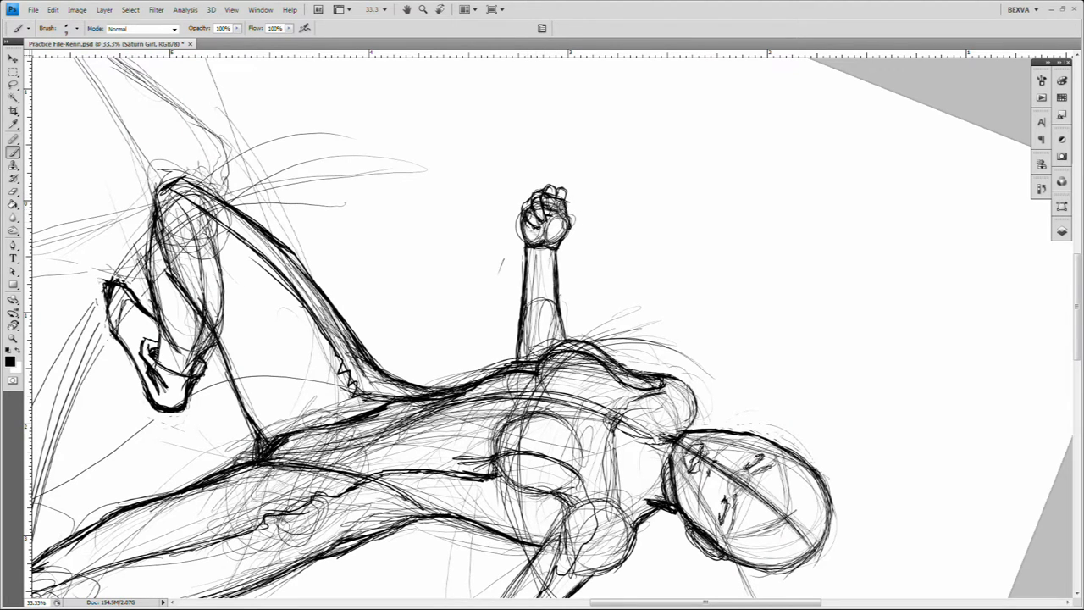
Step: Clear the construction lines inside the new fist and sharpen its finger, palm and wrist outlines
{"action": "key", "text": "e"}
{"action": "mouse_move", "coordinate": [542, 207]}
{"action": "left_mouse_down"}
{"action": "mouse_move", "coordinate": [572, 225]}
{"action": "mouse_move", "coordinate": [550, 237]}
{"action": "mouse_move", "coordinate": [576, 247]}
{"action": "mouse_move", "coordinate": [586, 236]}
{"action": "left_mouse_up"}
{"action": "key", "text": "b"}
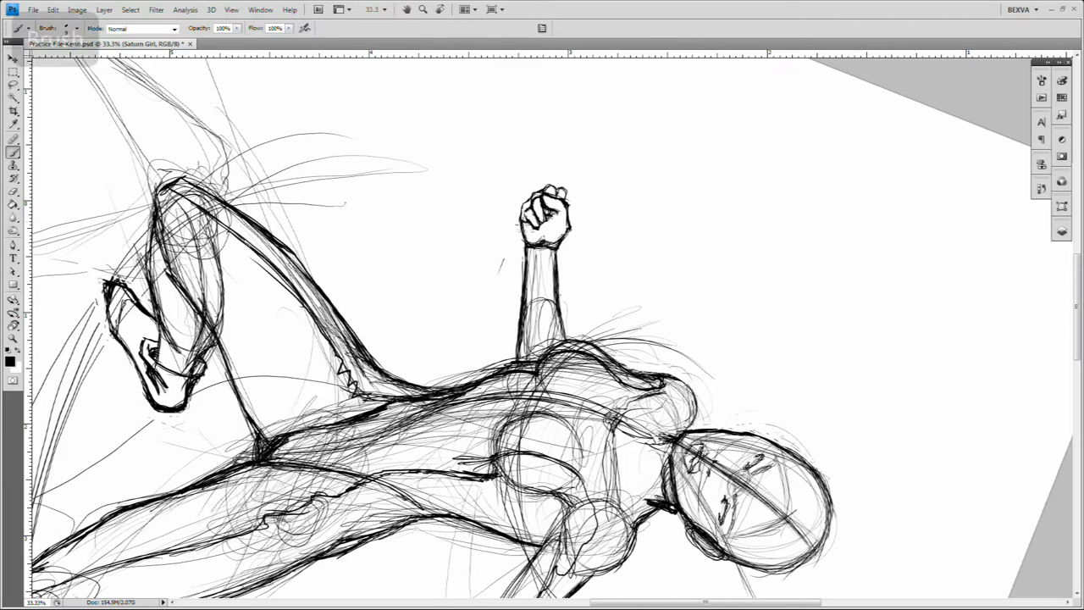
{"action": "key", "text": "e"}
{"action": "left_click_drag", "start_coordinate": [561, 248], "coordinate": [564, 242]}
{"action": "key", "text": "b"}
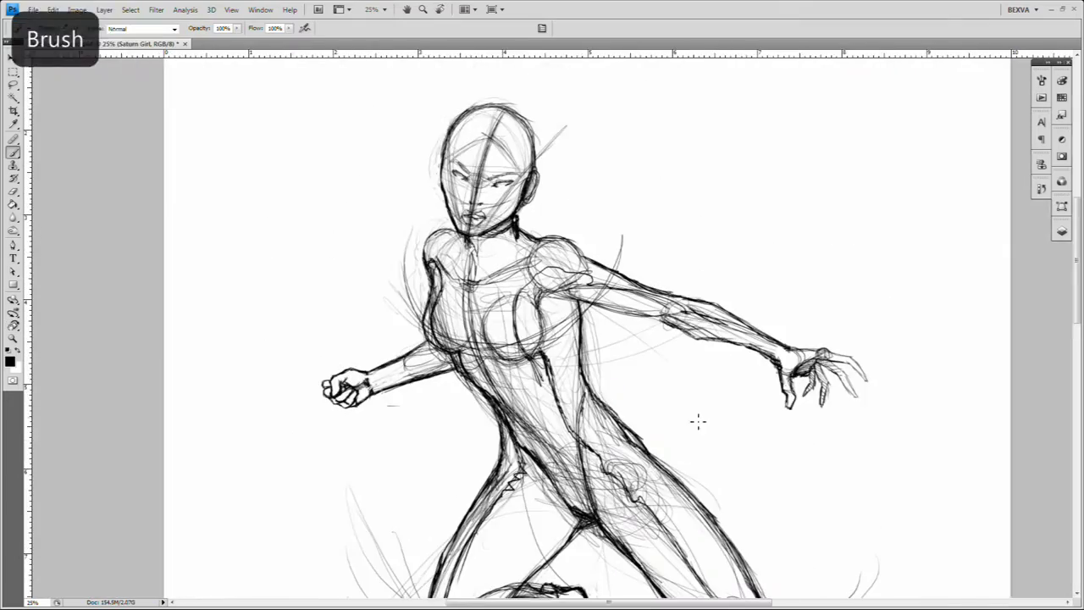
Step: Sketch windblown hair strands beside the face, a fringe over the forehead and the hairline down to the ear
{"action": "key", "text": "bracketright"}
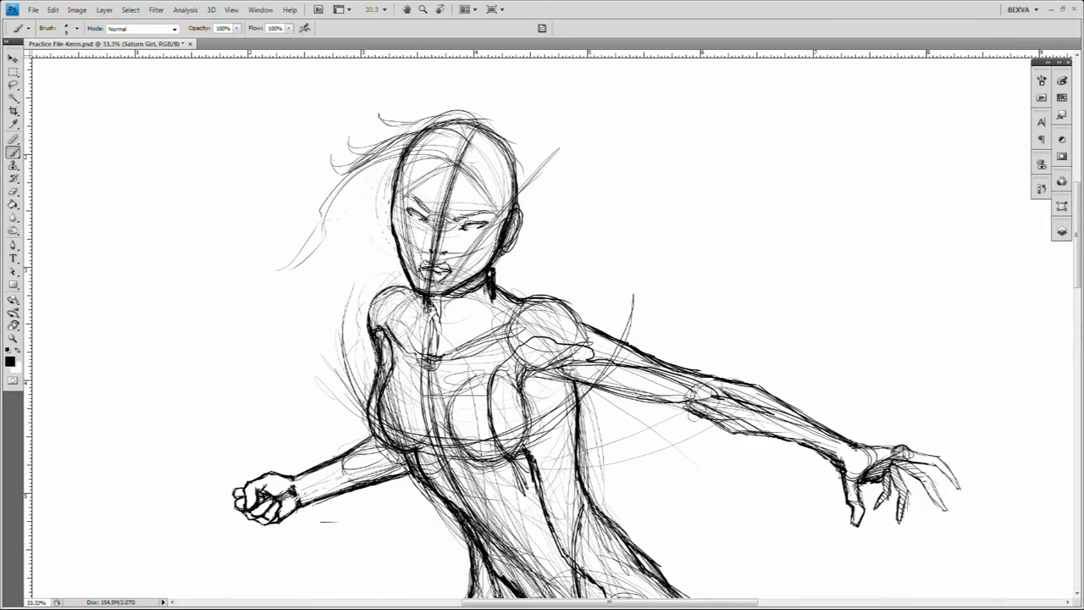
{"action": "left_click_drag", "start_coordinate": [475, 139], "coordinate": [419, 174]}
{"action": "left_click_drag", "start_coordinate": [491, 178], "coordinate": [507, 203]}
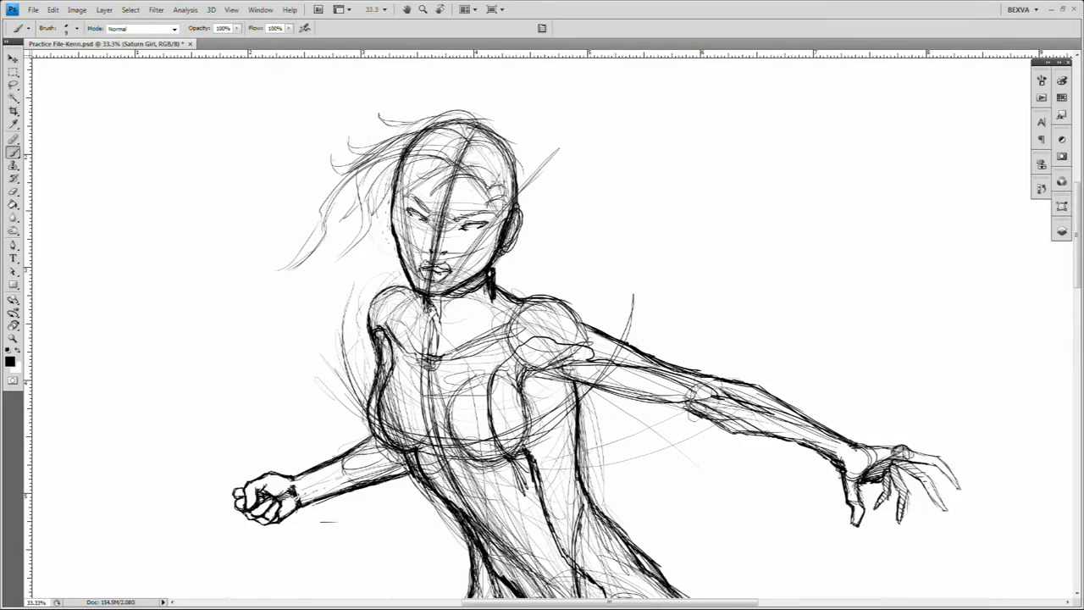
{"action": "left_click_drag", "start_coordinate": [449, 140], "coordinate": [496, 182]}
{"action": "left_click_drag", "start_coordinate": [508, 144], "coordinate": [474, 242]}
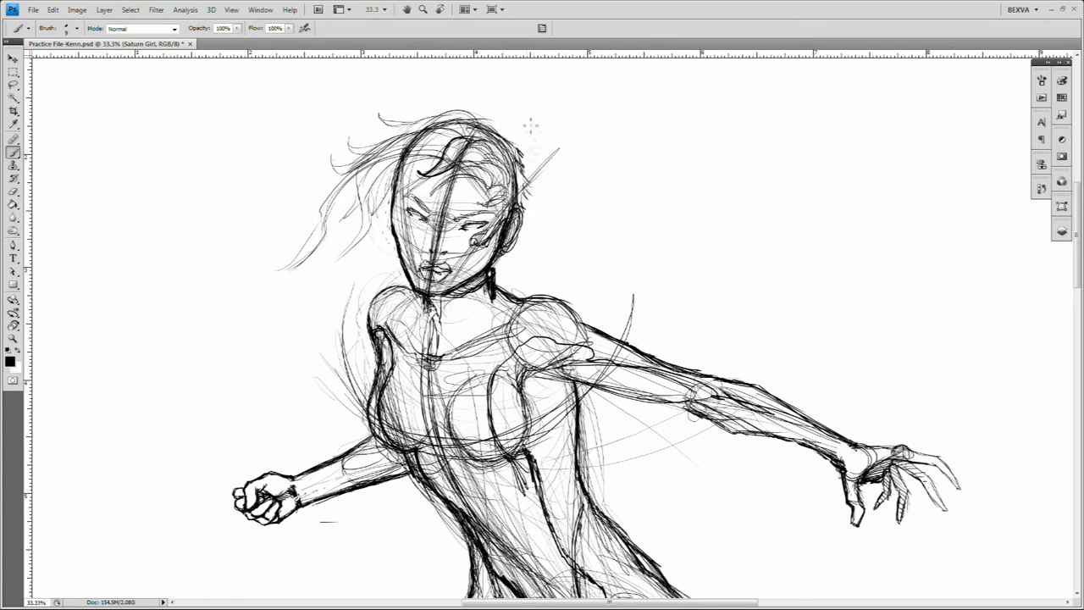
Step: Sketch a long, wavy ponytail streaming away from the back of the head
{"action": "mouse_move", "coordinate": [516, 127]}
{"action": "left_mouse_down"}
{"action": "mouse_move", "coordinate": [729, 186]}
{"action": "mouse_move", "coordinate": [737, 208]}
{"action": "left_mouse_up"}
{"action": "left_click_drag", "start_coordinate": [593, 101], "coordinate": [788, 212]}
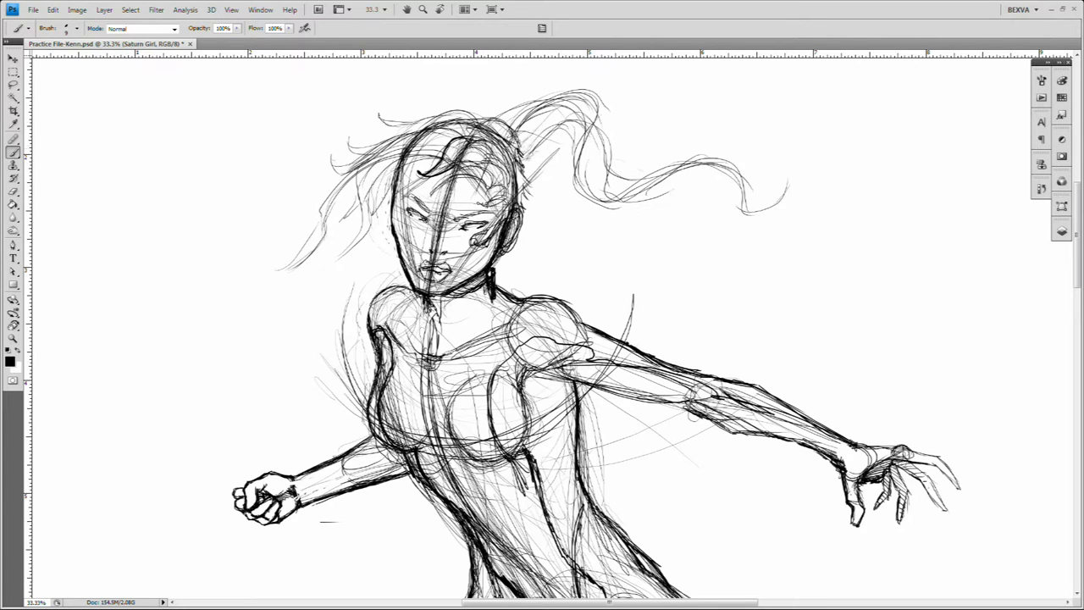
{"action": "key", "text": "bracketleft"}
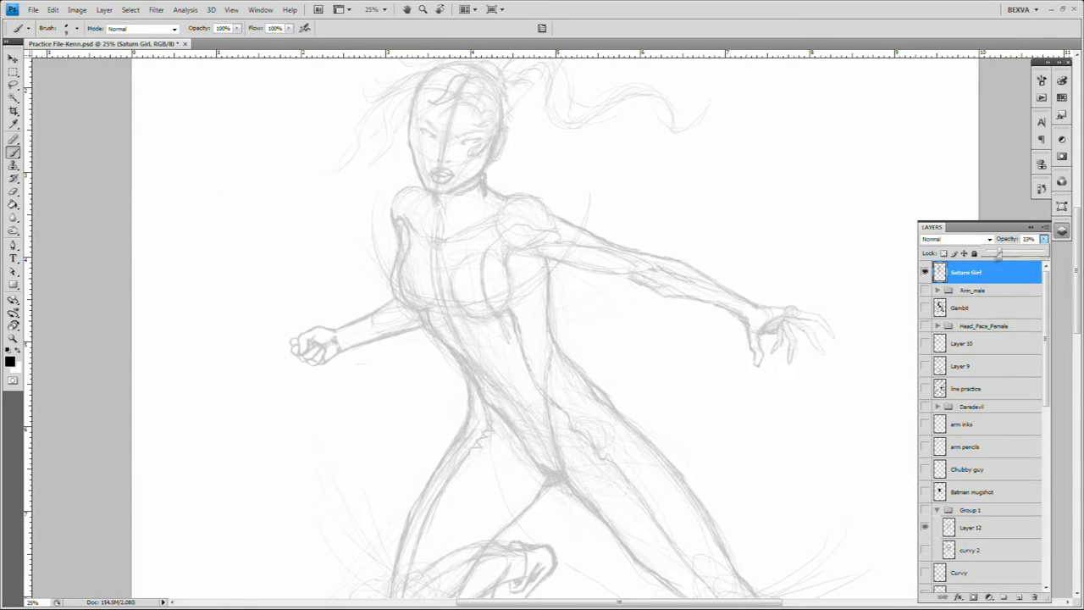
Step: Fade the Saturn Girl sketch layer to about 23% opacity and add a new layer for inking with a 10 px brush
{"action": "left_click", "coordinate": [1016, 593]}
{"action": "key", "text": "F7"}
{"action": "key", "text": "ctrl+plus"}
{"action": "key", "text": "F5"}
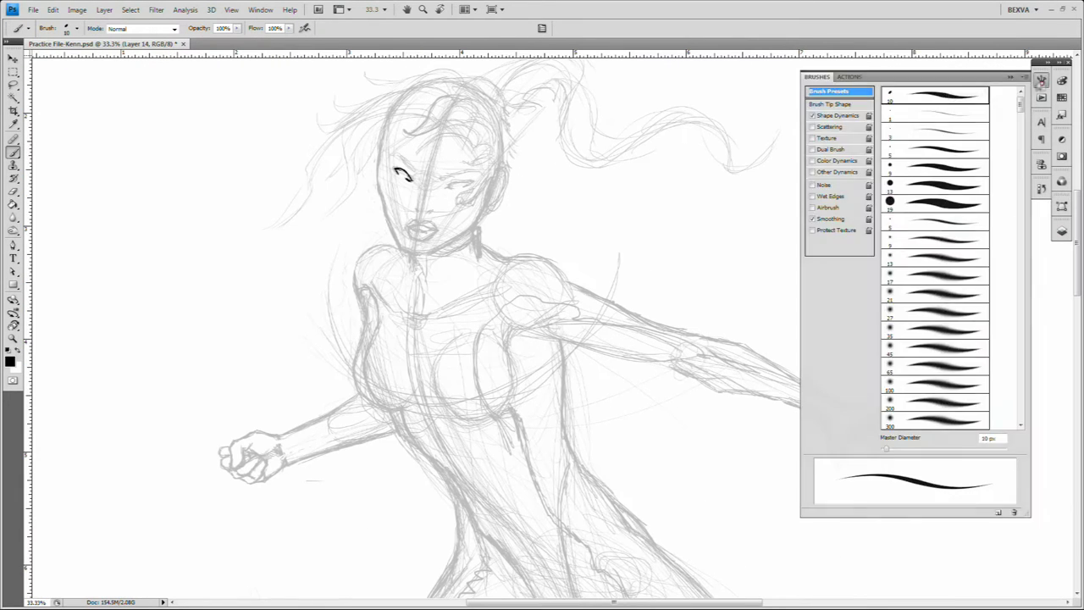
{"action": "key", "text": "F5"}
Step: Ink both eyes and the nostrils over the faded sketch, correcting stray strokes with undo and the eraser
{"action": "left_click_drag", "start_coordinate": [442, 181], "coordinate": [459, 188]}
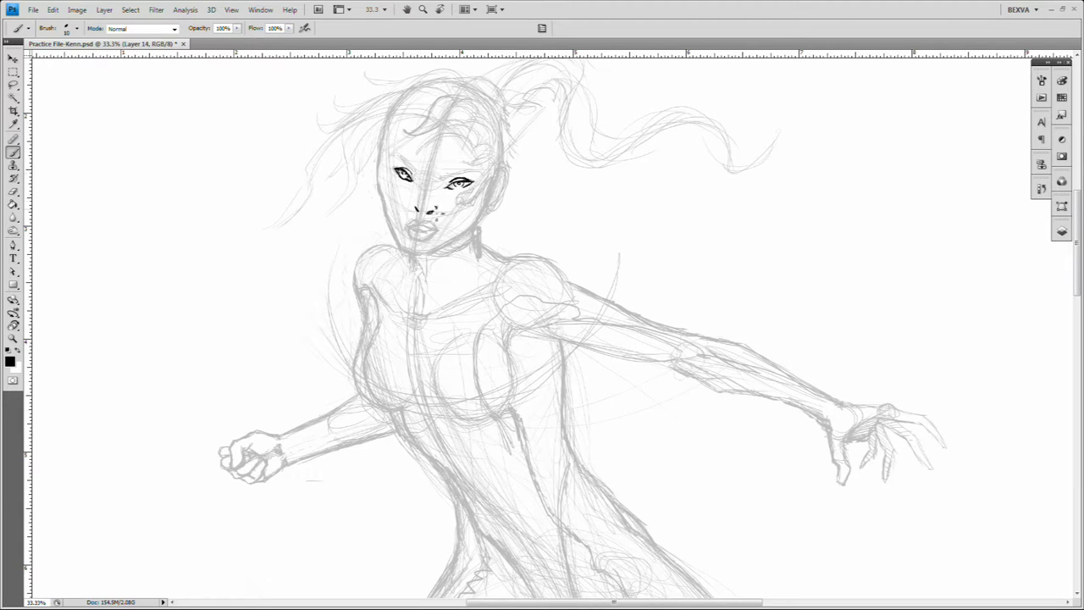
{"action": "key", "text": "ctrl+z"}
{"action": "key", "text": "ctrl+z"}
{"action": "key", "text": "e"}
{"action": "key", "text": "b"}
{"action": "key", "text": "e"}
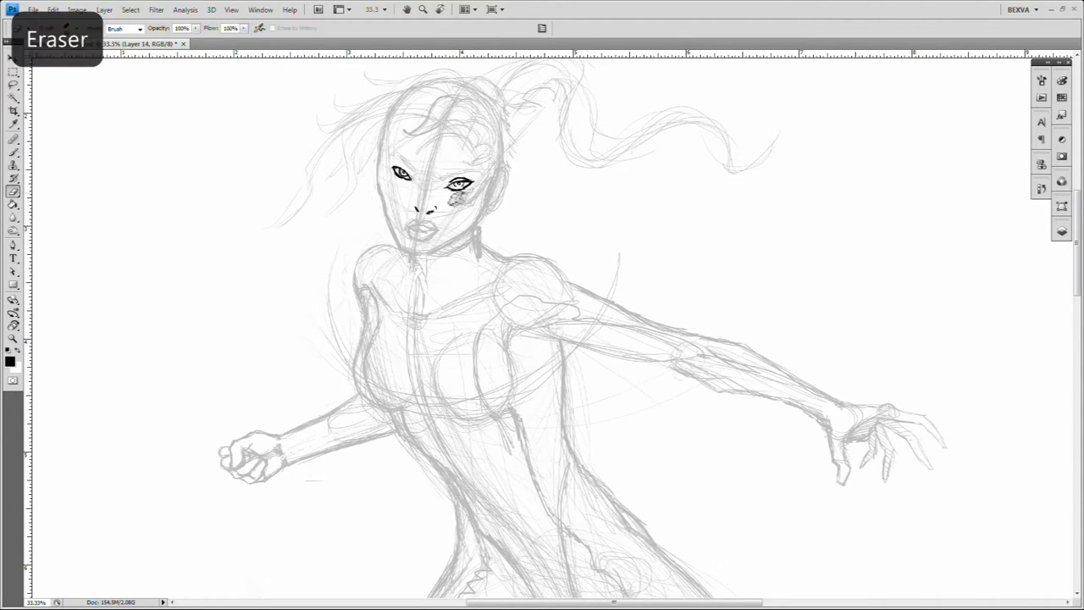
Step: Refine the inked eye outlines and irises with a smaller brush and trim the excess ink
{"action": "key", "text": "b"}
{"action": "key", "text": "bracketleft"}
{"action": "key", "text": "bracketleft"}
{"action": "left_click_drag", "start_coordinate": [398, 169], "coordinate": [405, 175]}
{"action": "key", "text": "e"}
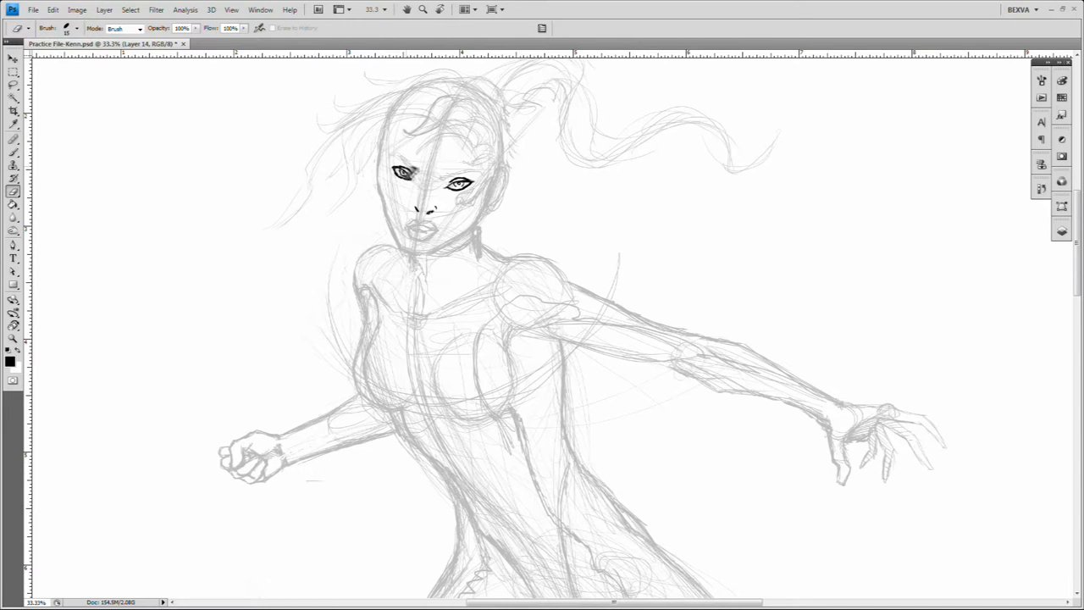
Step: Ink the nose details, full lips and the eyebrow nearest the ear, cleaning their edges
{"action": "key", "text": "b"}
{"action": "left_click_drag", "start_coordinate": [415, 212], "coordinate": [420, 219]}
{"action": "key", "text": "e"}
{"action": "key", "text": "b"}
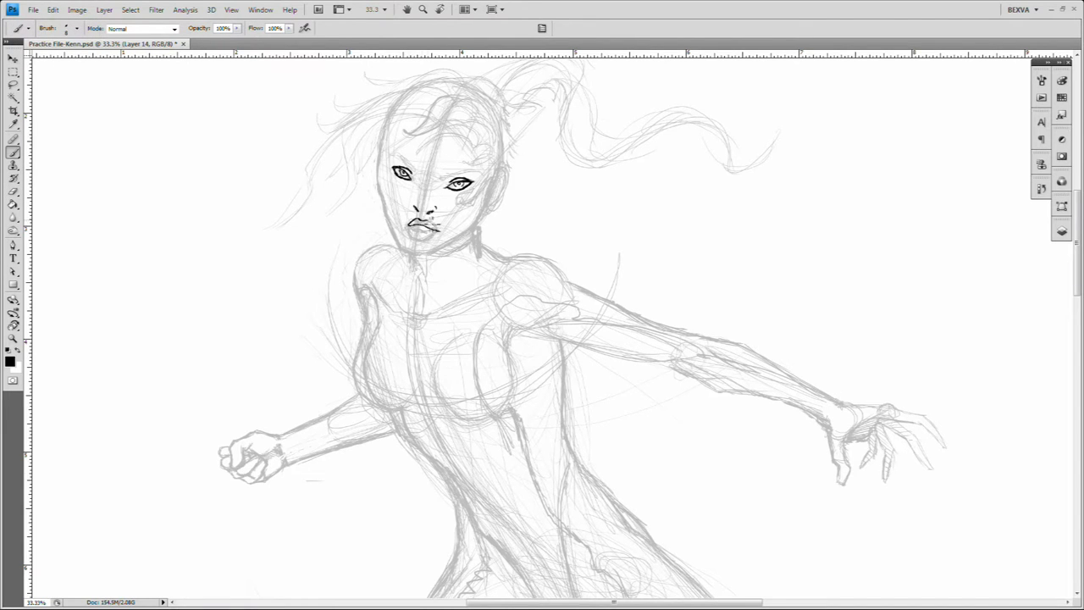
{"action": "left_click_drag", "start_coordinate": [444, 173], "coordinate": [481, 170]}
{"action": "key", "text": "e"}
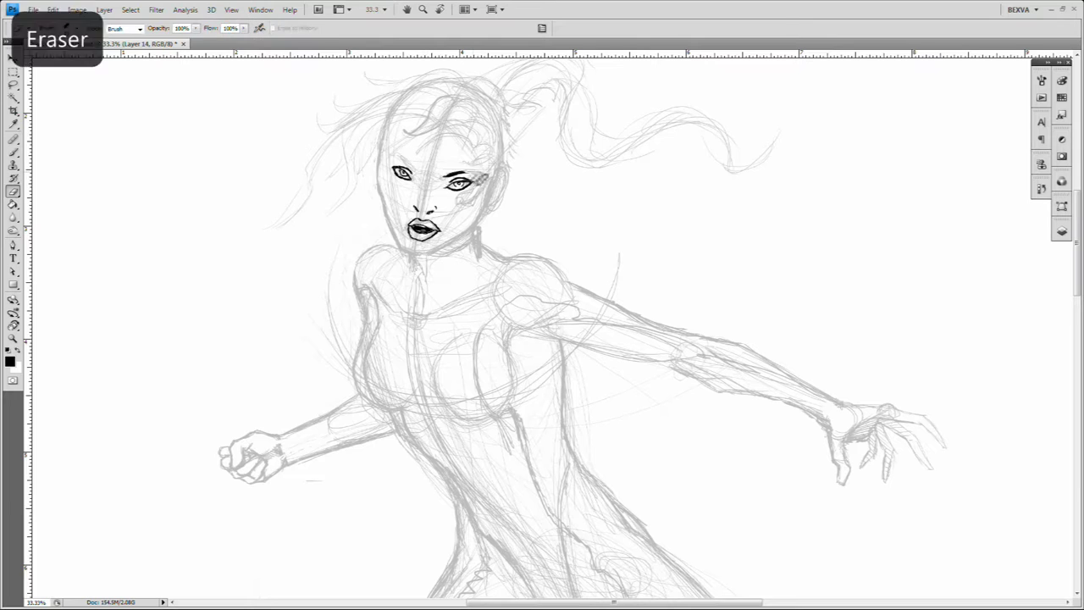
Step: Ink the face contour from the temple around the chin and taper the cheek line with the eraser
{"action": "key", "text": "b"}
{"action": "mouse_move", "coordinate": [381, 157]}
{"action": "left_mouse_down"}
{"action": "mouse_move", "coordinate": [398, 250]}
{"action": "mouse_move", "coordinate": [479, 236]}
{"action": "mouse_move", "coordinate": [414, 254]}
{"action": "left_mouse_up"}
{"action": "key", "text": "b"}
{"action": "key", "text": "e"}
{"action": "left_click_drag", "start_coordinate": [390, 199], "coordinate": [406, 252]}
{"action": "key", "text": "b"}
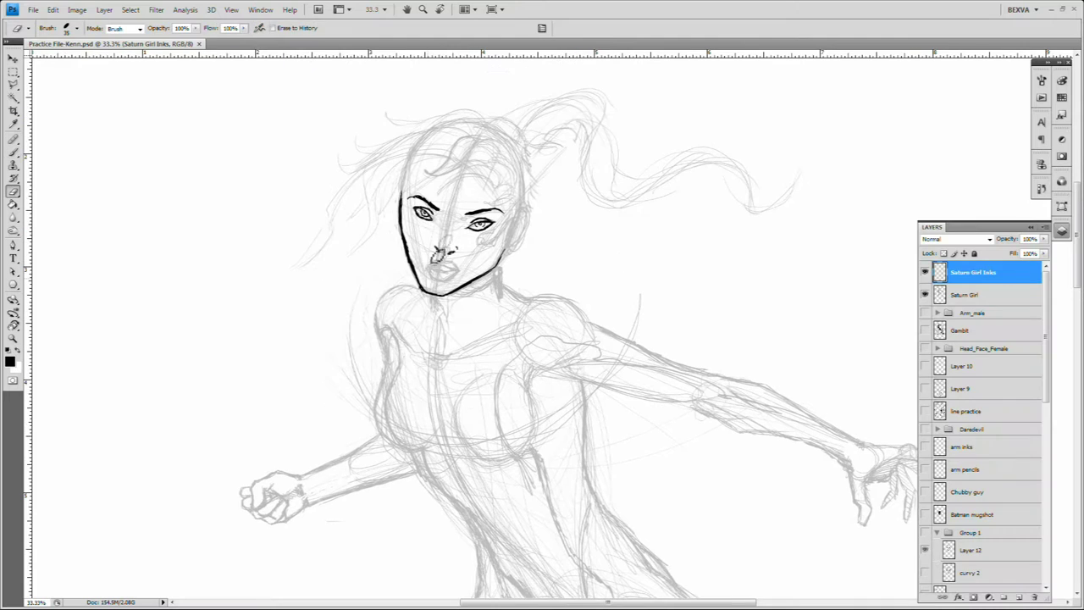
Step: Undo the latest mouth strokes and re-ink the lips with a cleaner outline
{"action": "key", "text": "b"}
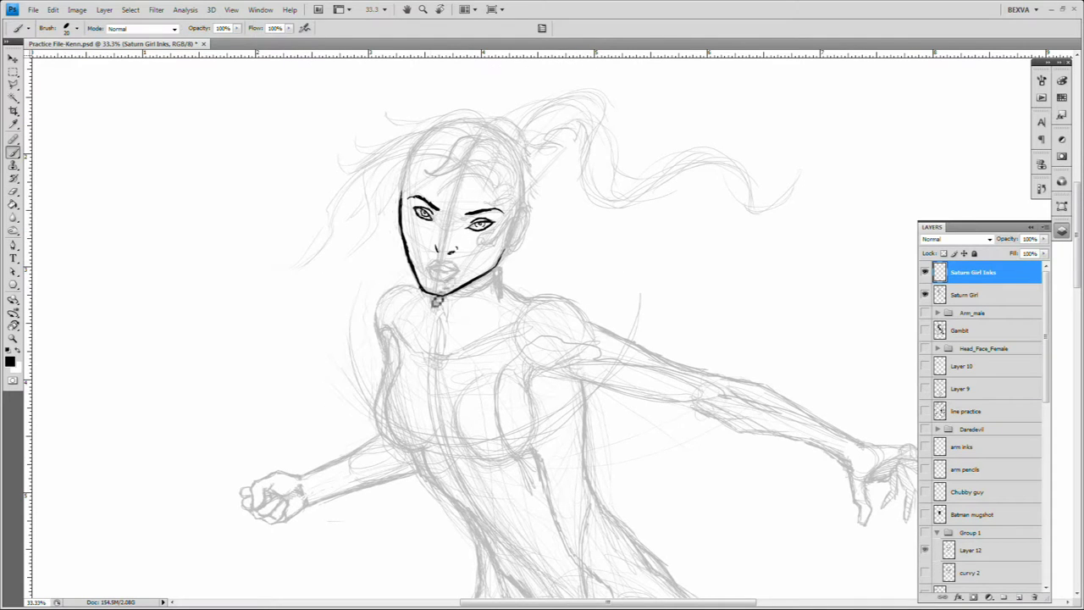
{"action": "key", "text": "ctrl+z"}
{"action": "key", "text": "ctrl+z"}
{"action": "key", "text": "e"}
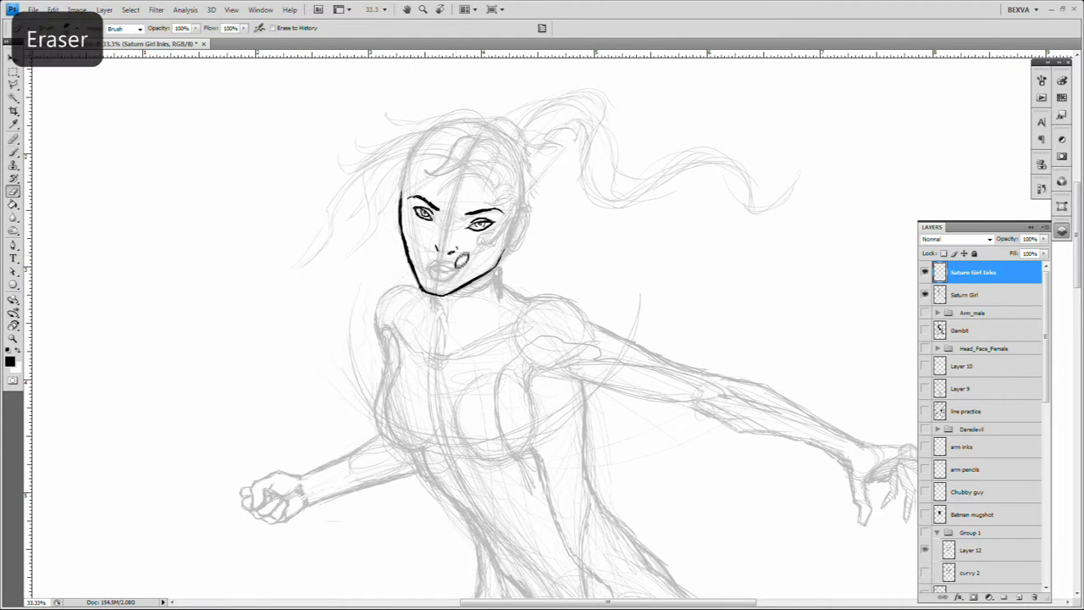
{"action": "key", "text": "b"}
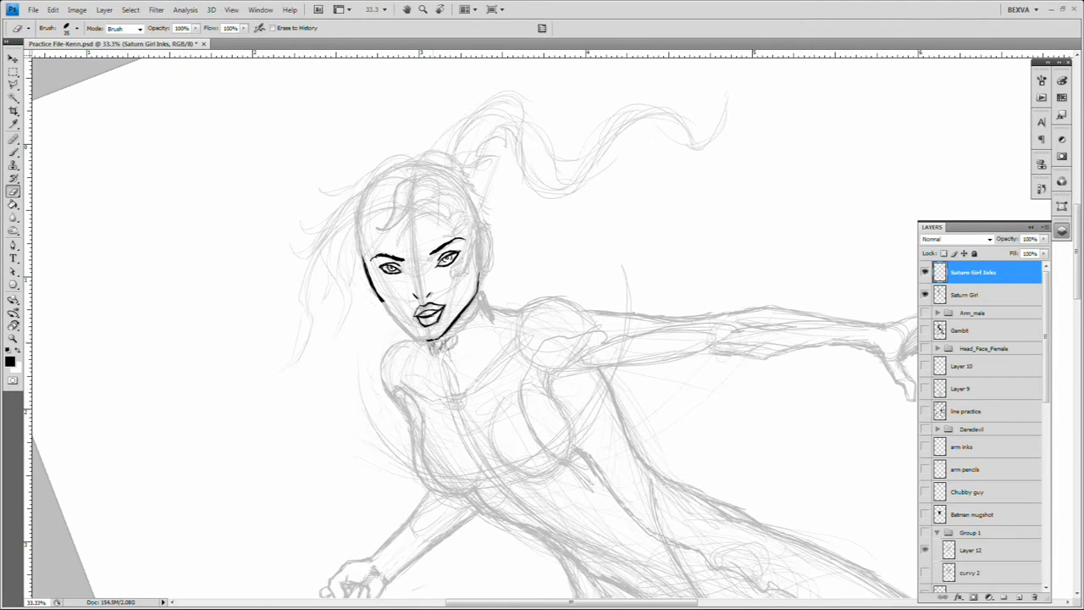
Step: Darken the lashes on both eyes and re-ink the far cheek and jawline down to the chin
{"action": "key", "text": "ctrl+z"}
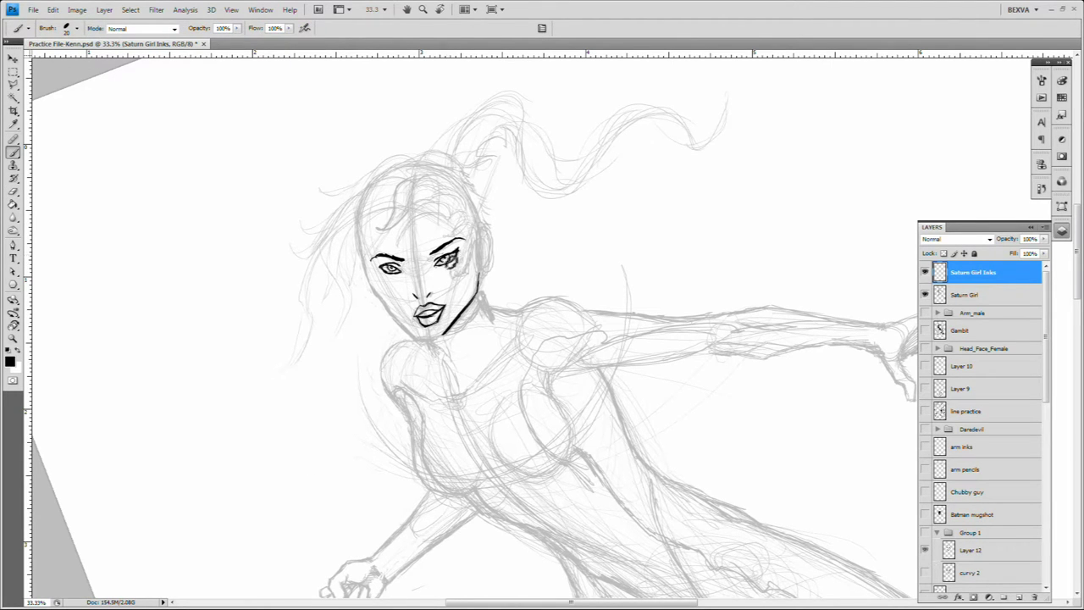
{"action": "key", "text": "e"}
{"action": "key", "text": "b"}
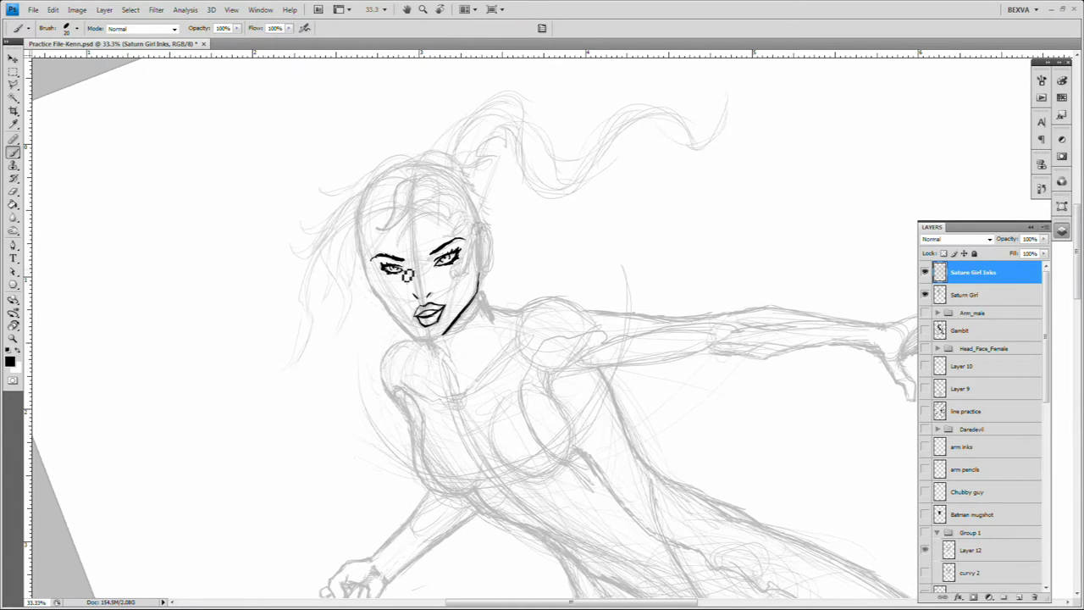
{"action": "mouse_move", "coordinate": [408, 272]}
{"action": "left_mouse_down"}
{"action": "mouse_move", "coordinate": [390, 256]}
{"action": "mouse_move", "coordinate": [408, 329]}
{"action": "left_mouse_up"}
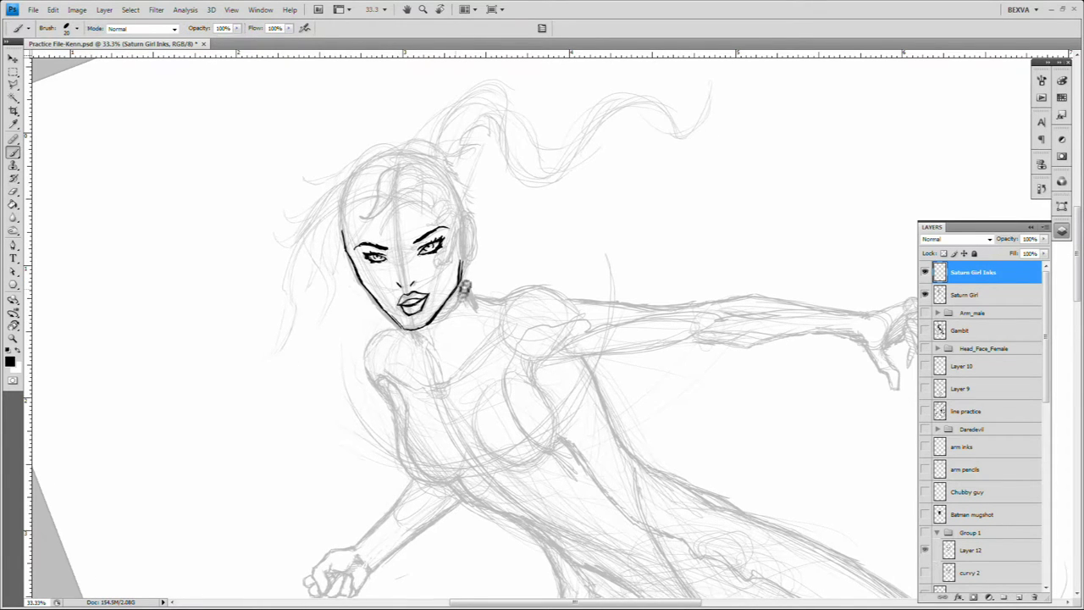
Step: Extend the face contour up to the temple and ink the swept fringe strands across the forehead
{"action": "left_click_drag", "start_coordinate": [465, 288], "coordinate": [412, 280]}
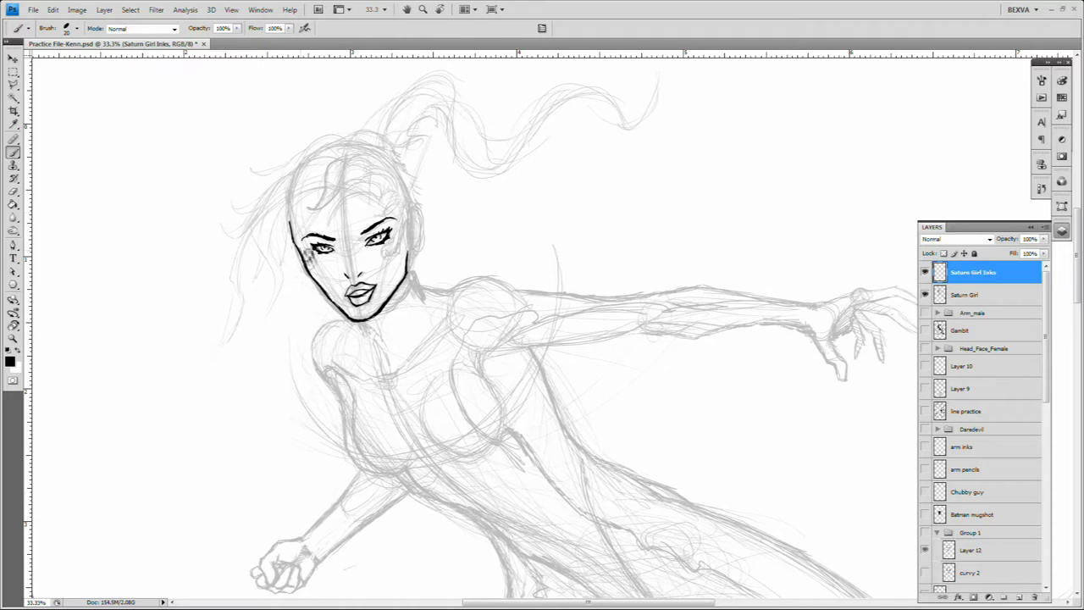
{"action": "left_click_drag", "start_coordinate": [292, 210], "coordinate": [307, 269]}
{"action": "mouse_move", "coordinate": [305, 208]}
{"action": "left_mouse_down"}
{"action": "mouse_move", "coordinate": [360, 158]}
{"action": "mouse_move", "coordinate": [363, 200]}
{"action": "left_mouse_up"}
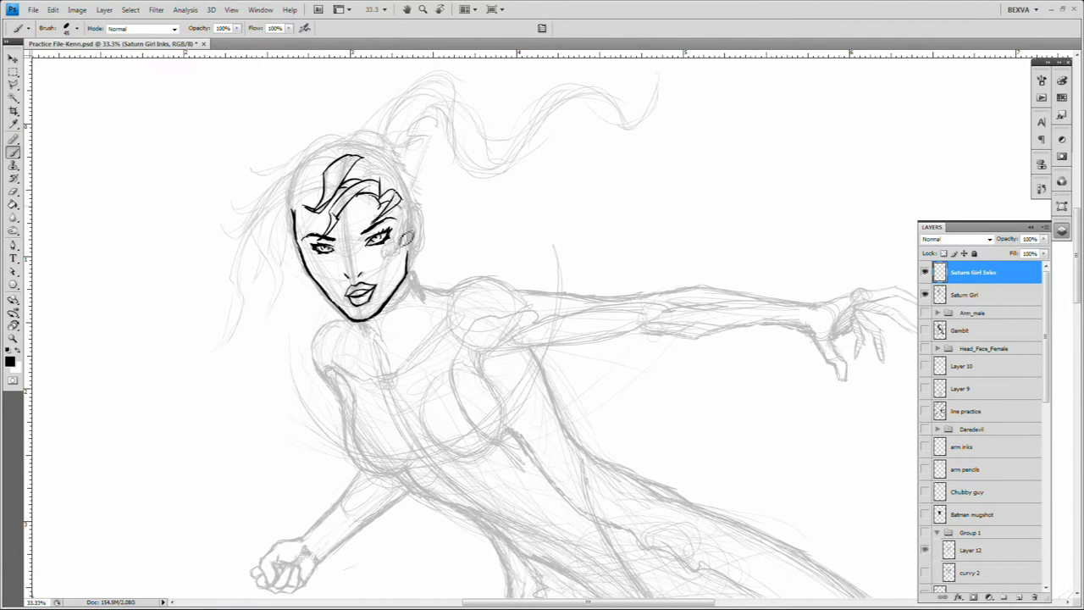
Step: Ink the ear with a round earring, the curl in front of it and short spiky hairs behind the head
{"action": "left_click_drag", "start_coordinate": [405, 239], "coordinate": [420, 218]}
{"action": "left_click_drag", "start_coordinate": [403, 154], "coordinate": [429, 228]}
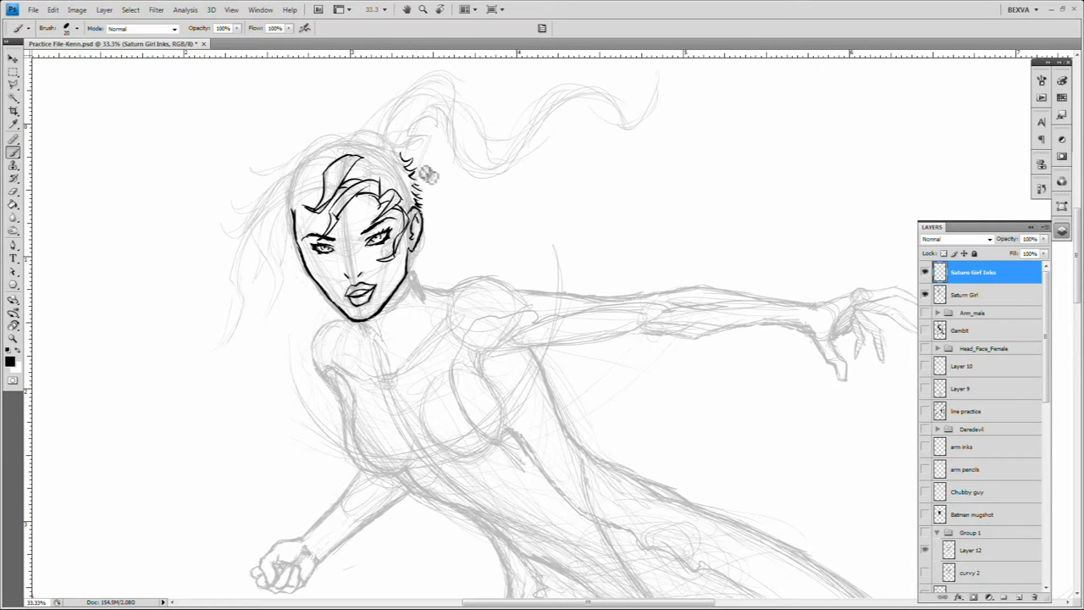
{"action": "key", "text": "e"}
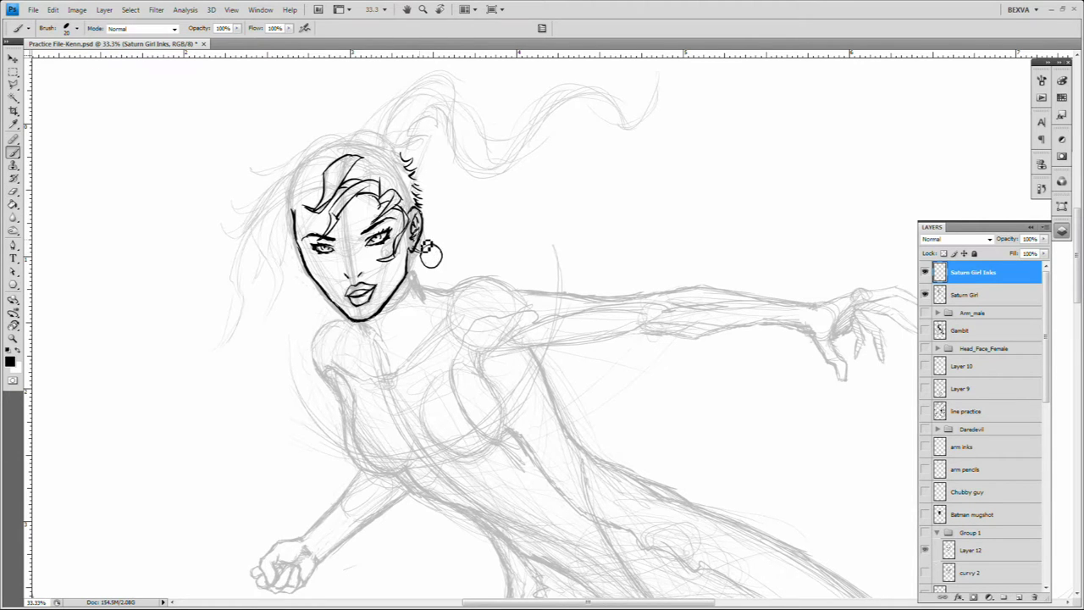
Step: Ink the ring across the earring, the outer hair contour with wind-swept strands, and the base of the ponytail
{"action": "key", "text": "b"}
{"action": "left_click_drag", "start_coordinate": [365, 356], "coordinate": [372, 364]}
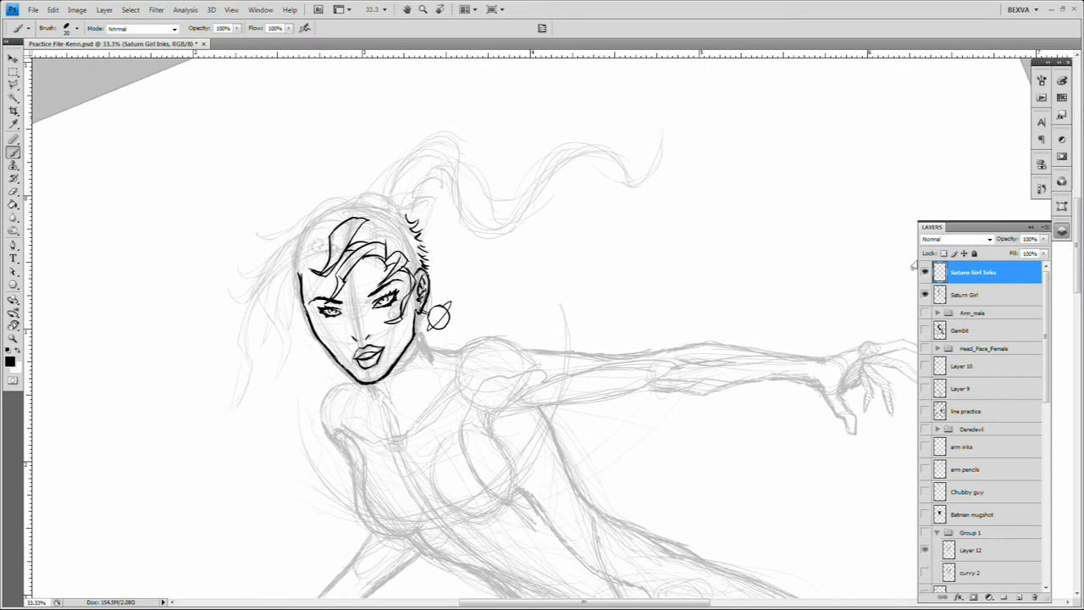
{"action": "mouse_move", "coordinate": [330, 233]}
{"action": "left_mouse_down"}
{"action": "mouse_move", "coordinate": [245, 327]}
{"action": "mouse_move", "coordinate": [271, 267]}
{"action": "left_mouse_up"}
{"action": "mouse_move", "coordinate": [245, 305]}
{"action": "left_mouse_down"}
{"action": "mouse_move", "coordinate": [288, 237]}
{"action": "mouse_move", "coordinate": [369, 195]}
{"action": "mouse_move", "coordinate": [415, 212]}
{"action": "mouse_move", "coordinate": [439, 146]}
{"action": "mouse_move", "coordinate": [496, 170]}
{"action": "left_mouse_up"}
{"action": "key", "text": "ctrl+z"}
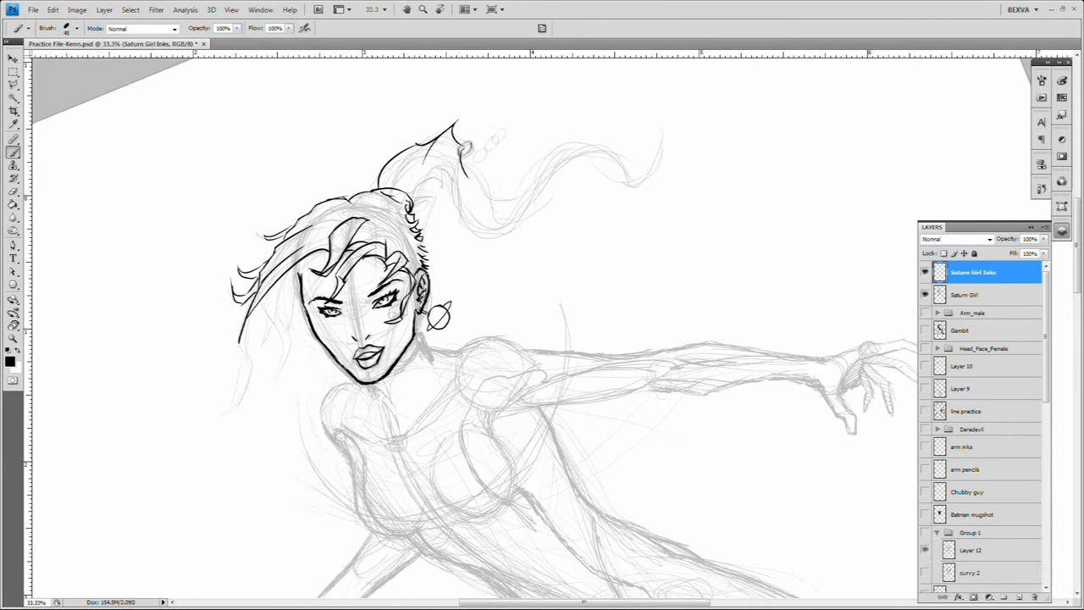
Step: Ink the long wavy ponytail out to its tip and add inner strands across the crown and beside the face
{"action": "mouse_move", "coordinate": [415, 203]}
{"action": "left_mouse_down"}
{"action": "mouse_move", "coordinate": [453, 182]}
{"action": "mouse_move", "coordinate": [500, 233]}
{"action": "left_mouse_up"}
{"action": "mouse_move", "coordinate": [462, 169]}
{"action": "left_mouse_down"}
{"action": "mouse_move", "coordinate": [509, 227]}
{"action": "mouse_move", "coordinate": [548, 173]}
{"action": "left_mouse_up"}
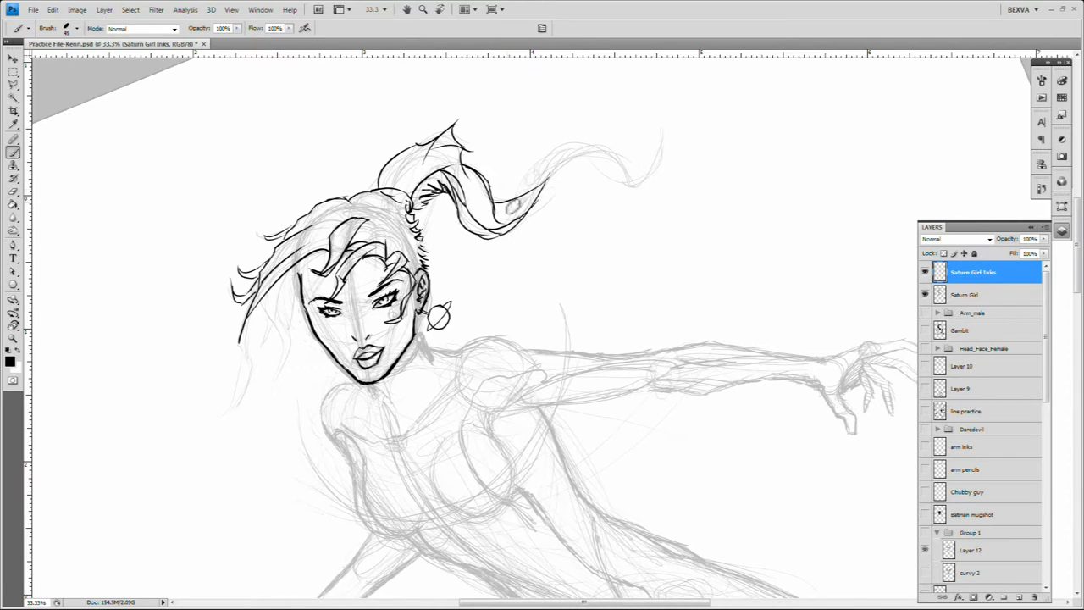
{"action": "left_click_drag", "start_coordinate": [508, 211], "coordinate": [663, 132]}
{"action": "left_click_drag", "start_coordinate": [623, 190], "coordinate": [661, 168]}
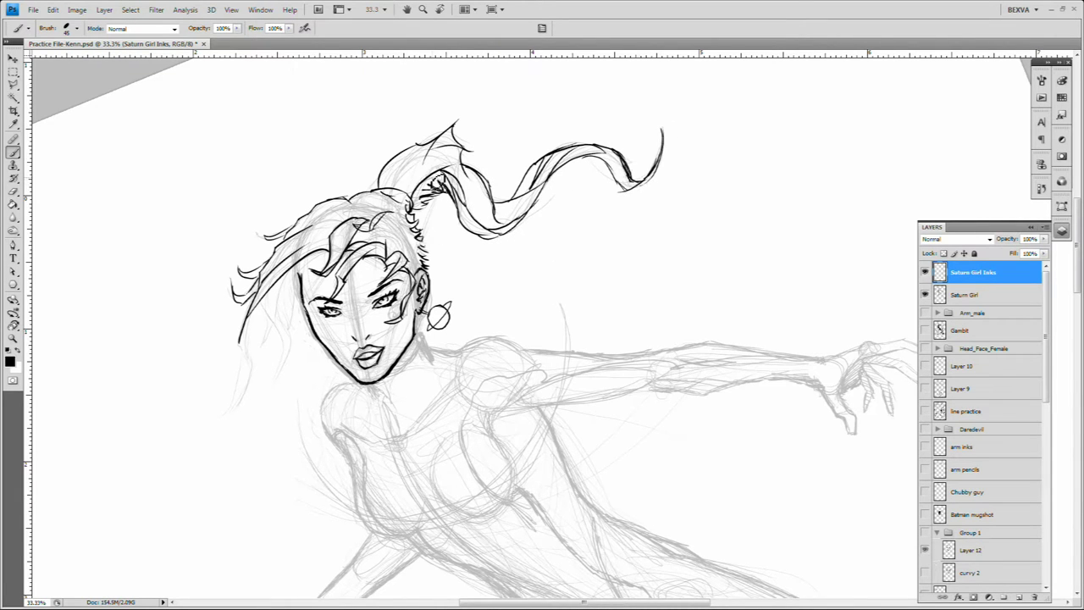
{"action": "key", "text": "ctrl+z"}
{"action": "key", "text": "ctrl+z"}
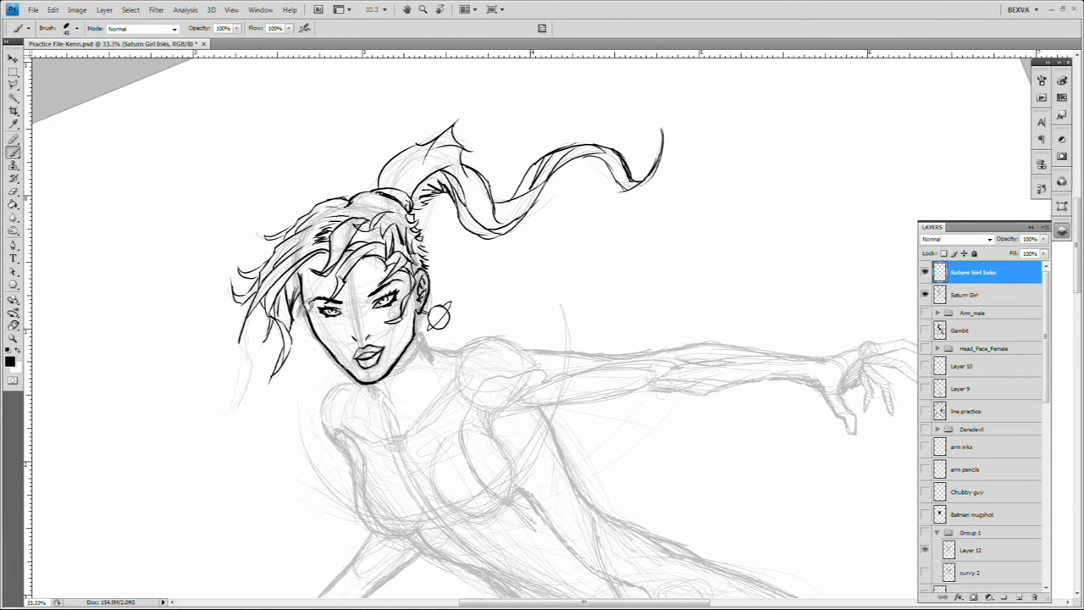
Step: Ink the neck, the far shoulder, the bust contours and the underside of the outstretched arm
{"action": "left_click_drag", "start_coordinate": [375, 343], "coordinate": [413, 283]}
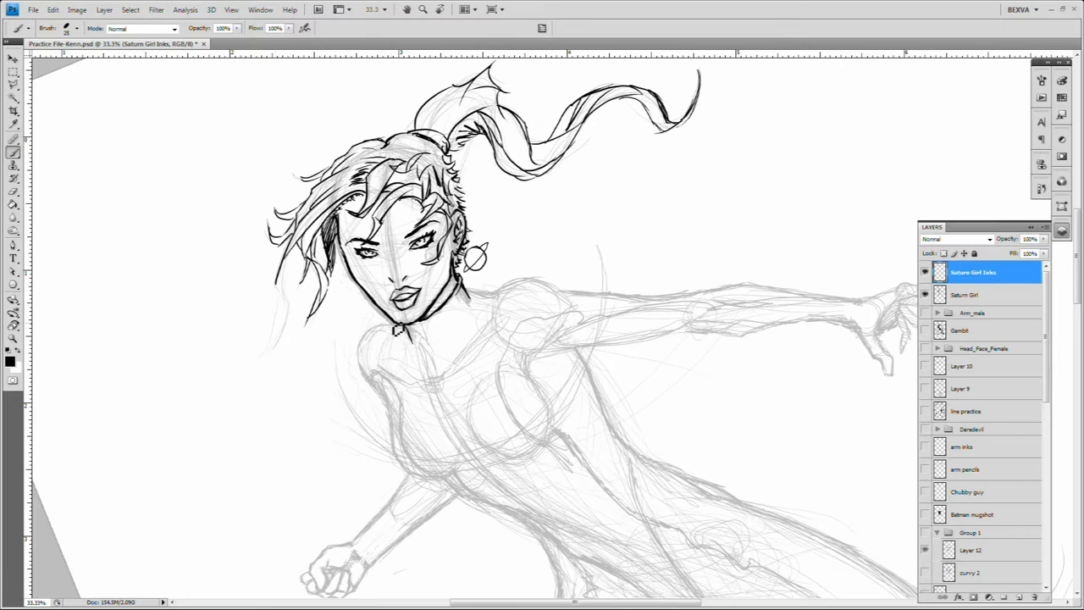
{"action": "left_click_drag", "start_coordinate": [357, 332], "coordinate": [376, 381]}
{"action": "left_click_drag", "start_coordinate": [391, 398], "coordinate": [378, 354]}
{"action": "mouse_move", "coordinate": [381, 412]}
{"action": "left_mouse_down"}
{"action": "mouse_move", "coordinate": [446, 412]}
{"action": "mouse_move", "coordinate": [525, 337]}
{"action": "mouse_move", "coordinate": [730, 297]}
{"action": "mouse_move", "coordinate": [640, 311]}
{"action": "left_mouse_up"}
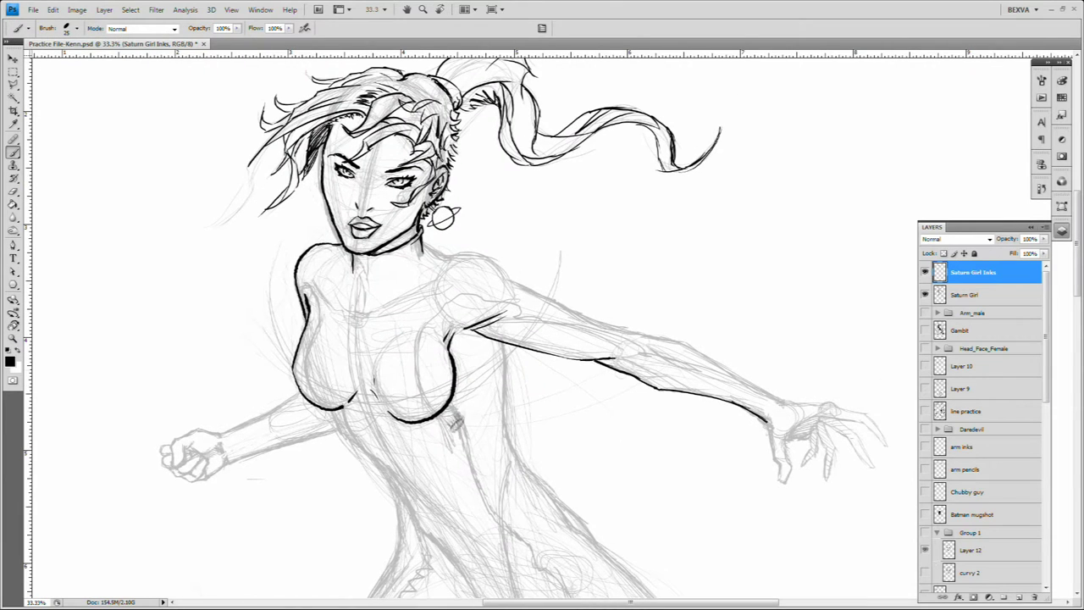
Step: Clean up the armpit and ink the front shoulder edge and the inner line along the outstretched arm to the wrist
{"action": "key", "text": "e"}
{"action": "left_click_drag", "start_coordinate": [448, 301], "coordinate": [644, 347]}
{"action": "key", "text": "b"}
{"action": "key", "text": "ctrl+z"}
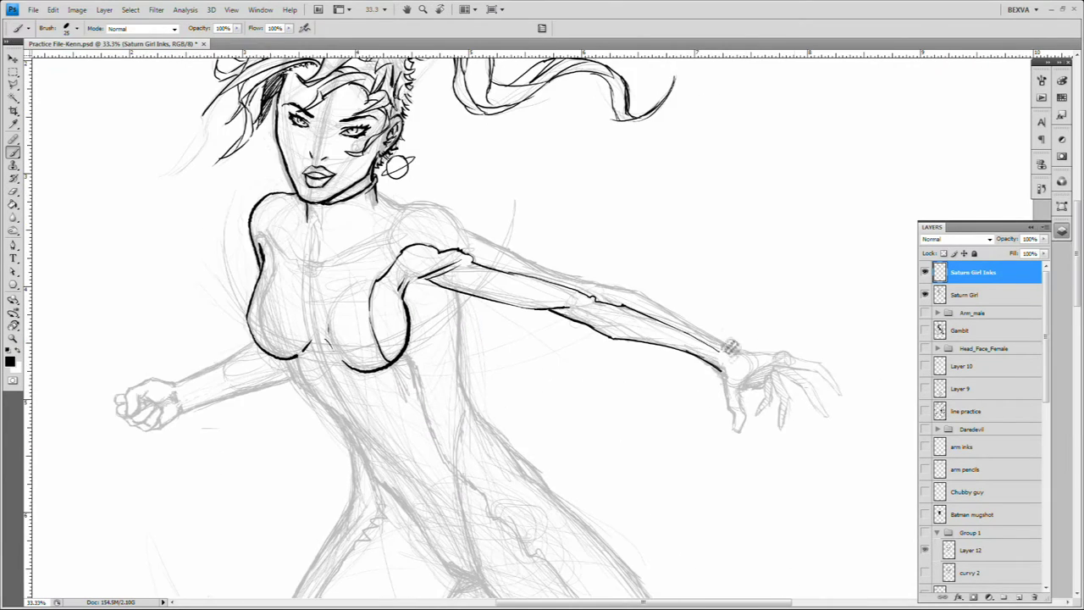
Step: Ink the wrist cuff and the open hand with its thumb and spread fingers
{"action": "mouse_move", "coordinate": [737, 340]}
{"action": "left_mouse_down"}
{"action": "mouse_move", "coordinate": [754, 354]}
{"action": "mouse_move", "coordinate": [676, 348]}
{"action": "left_mouse_up"}
{"action": "left_click_drag", "start_coordinate": [645, 377], "coordinate": [669, 428]}
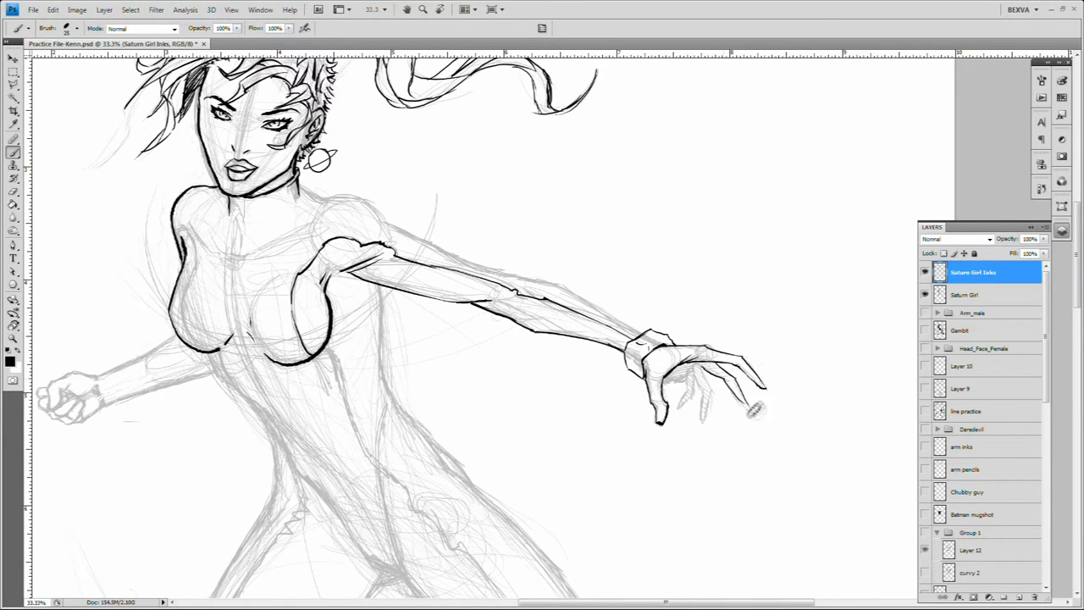
{"action": "key", "text": "r"}
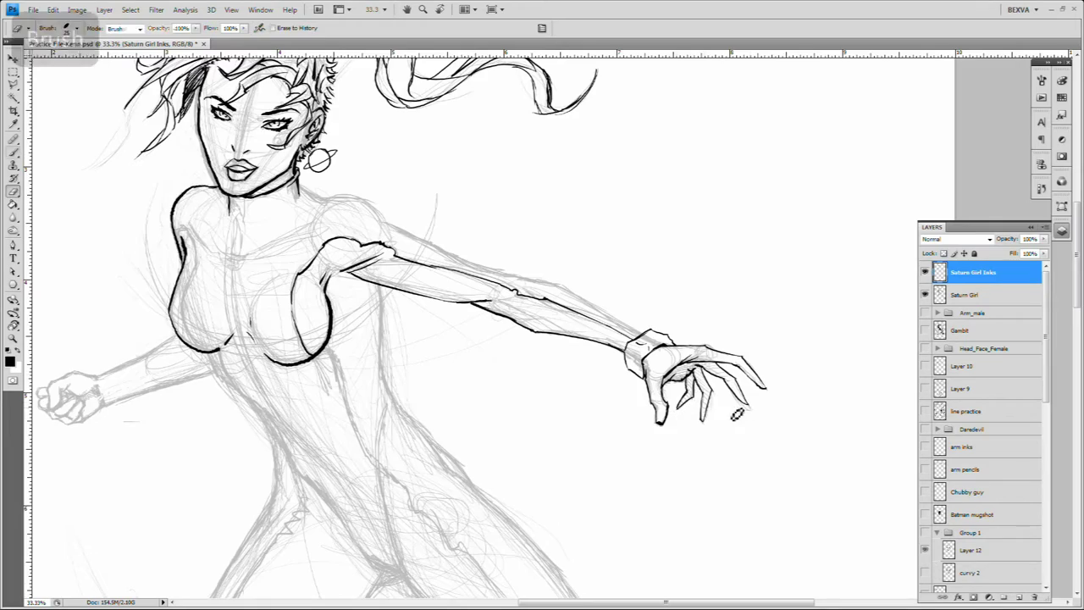
{"action": "left_click_drag", "start_coordinate": [679, 419], "coordinate": [627, 322]}
Step: Ink the upper contour of the outstretched arm from shoulder to wrist and the near side of the torso
{"action": "mouse_move", "coordinate": [478, 247]}
{"action": "left_mouse_down"}
{"action": "mouse_move", "coordinate": [581, 210]}
{"action": "mouse_move", "coordinate": [666, 200]}
{"action": "mouse_move", "coordinate": [739, 340]}
{"action": "mouse_move", "coordinate": [674, 419]}
{"action": "mouse_move", "coordinate": [552, 397]}
{"action": "mouse_move", "coordinate": [564, 423]}
{"action": "mouse_move", "coordinate": [635, 359]}
{"action": "left_mouse_up"}
{"action": "key", "text": "ctrl+z"}
{"action": "key", "text": "r"}
Step: Sketch a round belt buckle and a belt around the hips on the Saturn Girl layer
{"action": "key", "text": "alt+bracketleft"}
{"action": "left_click_drag", "start_coordinate": [505, 388], "coordinate": [496, 424]}
{"action": "left_click_drag", "start_coordinate": [507, 431], "coordinate": [532, 411]}
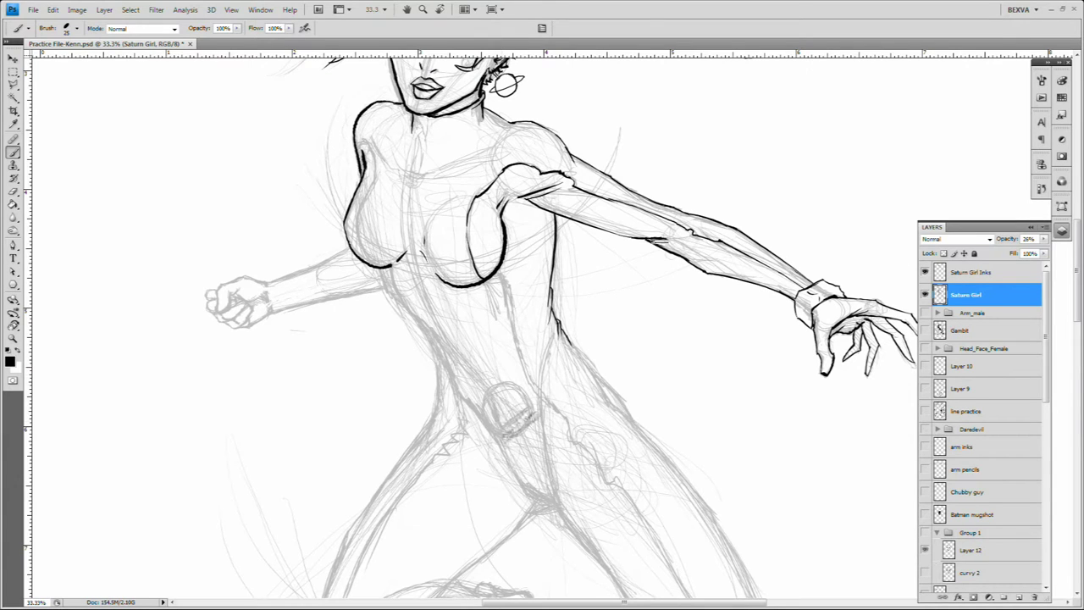
{"action": "mouse_move", "coordinate": [448, 403]}
{"action": "left_mouse_down"}
{"action": "mouse_move", "coordinate": [500, 415]}
{"action": "mouse_move", "coordinate": [576, 360]}
{"action": "left_mouse_up"}
{"action": "left_click_drag", "start_coordinate": [437, 417], "coordinate": [491, 434]}
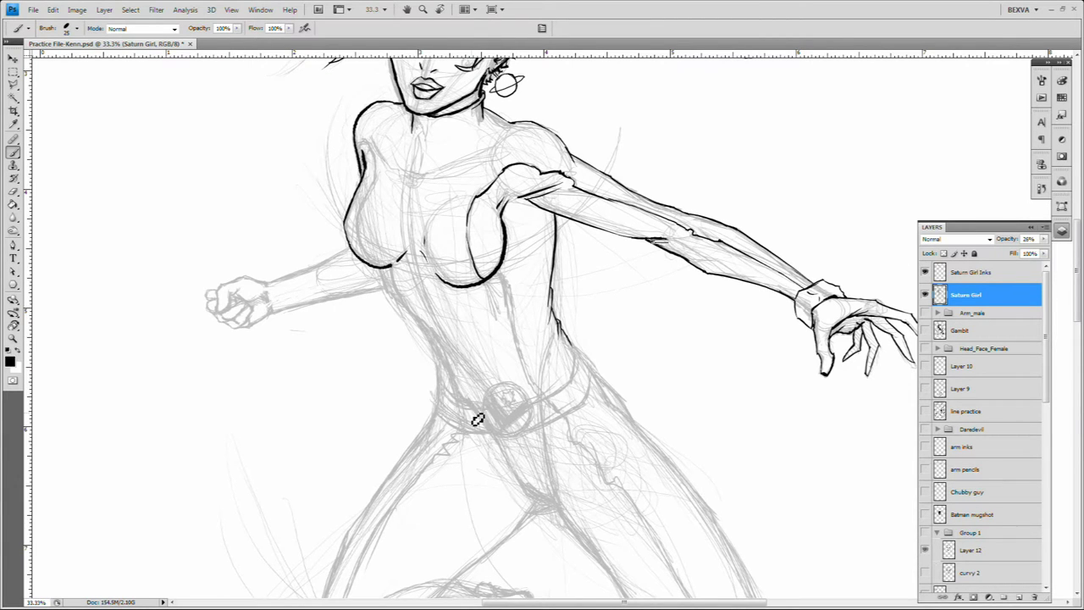
Step: Sketch a belt pouch on each hip
{"action": "left_click_drag", "start_coordinate": [436, 377], "coordinate": [414, 428]}
{"action": "left_click_drag", "start_coordinate": [585, 381], "coordinate": [648, 423]}
{"action": "mouse_move", "coordinate": [570, 323]}
{"action": "left_mouse_down"}
{"action": "mouse_move", "coordinate": [614, 358]}
{"action": "mouse_move", "coordinate": [627, 438]}
{"action": "mouse_move", "coordinate": [617, 363]}
{"action": "mouse_move", "coordinate": [579, 335]}
{"action": "mouse_move", "coordinate": [593, 382]}
{"action": "mouse_move", "coordinate": [616, 395]}
{"action": "mouse_move", "coordinate": [578, 335]}
{"action": "mouse_move", "coordinate": [632, 417]}
{"action": "left_mouse_up"}
Step: Ink the near hip pouch with its flap and fastener on the Saturn Girl Inks layer
{"action": "key", "text": "alt+bracketright"}
{"action": "left_click_drag", "start_coordinate": [637, 417], "coordinate": [622, 431]}
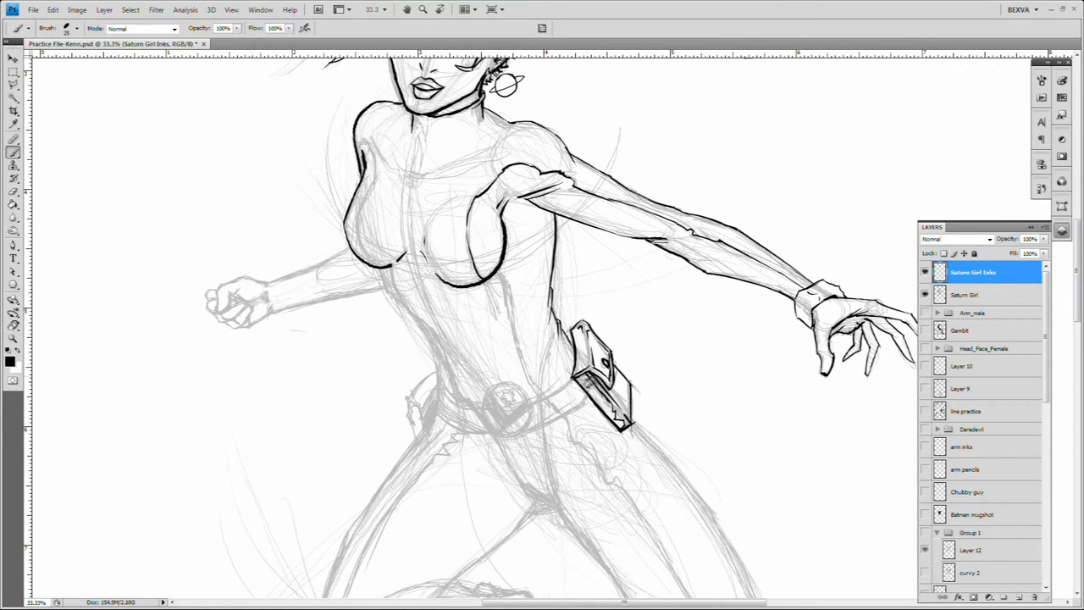
{"action": "left_click_drag", "start_coordinate": [614, 389], "coordinate": [588, 233]}
{"action": "key", "text": "ctrl+z"}
Step: Ink the upper and lower edges of the belt around the hips
{"action": "left_click_drag", "start_coordinate": [508, 247], "coordinate": [558, 224]}
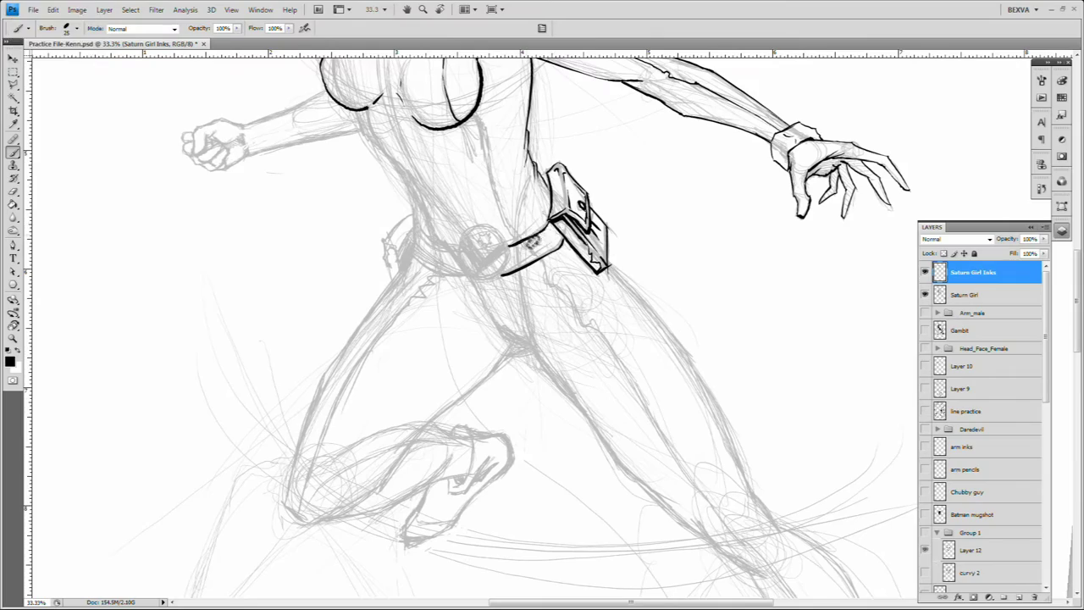
{"action": "mouse_move", "coordinate": [501, 275]}
{"action": "left_mouse_down"}
{"action": "mouse_move", "coordinate": [564, 250]}
{"action": "mouse_move", "coordinate": [593, 407]}
{"action": "mouse_move", "coordinate": [550, 373]}
{"action": "left_mouse_up"}
{"action": "key", "text": "r"}
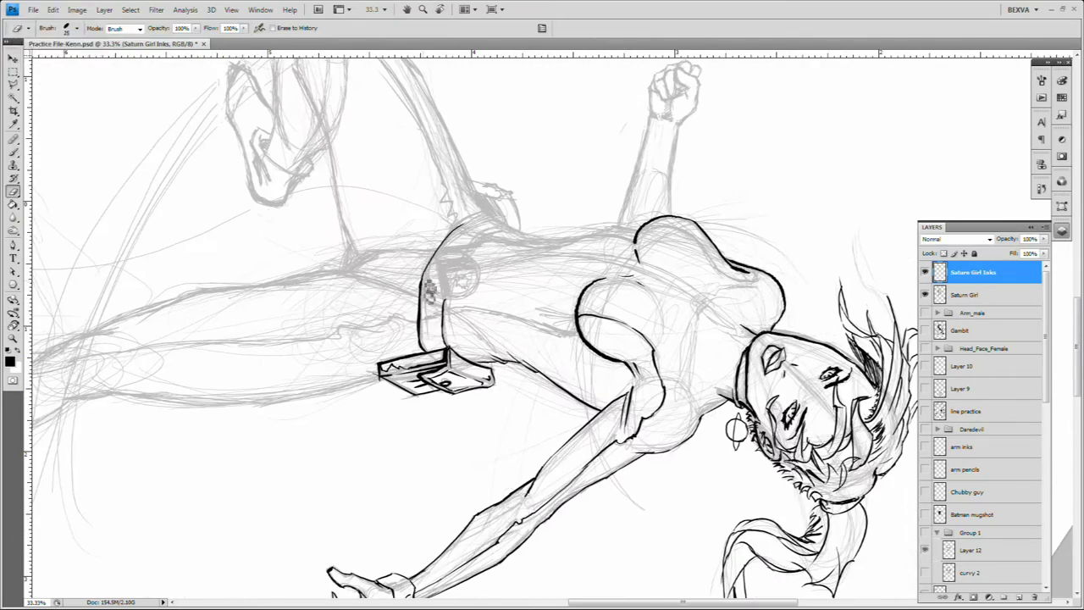
{"action": "left_click_drag", "start_coordinate": [491, 238], "coordinate": [454, 288]}
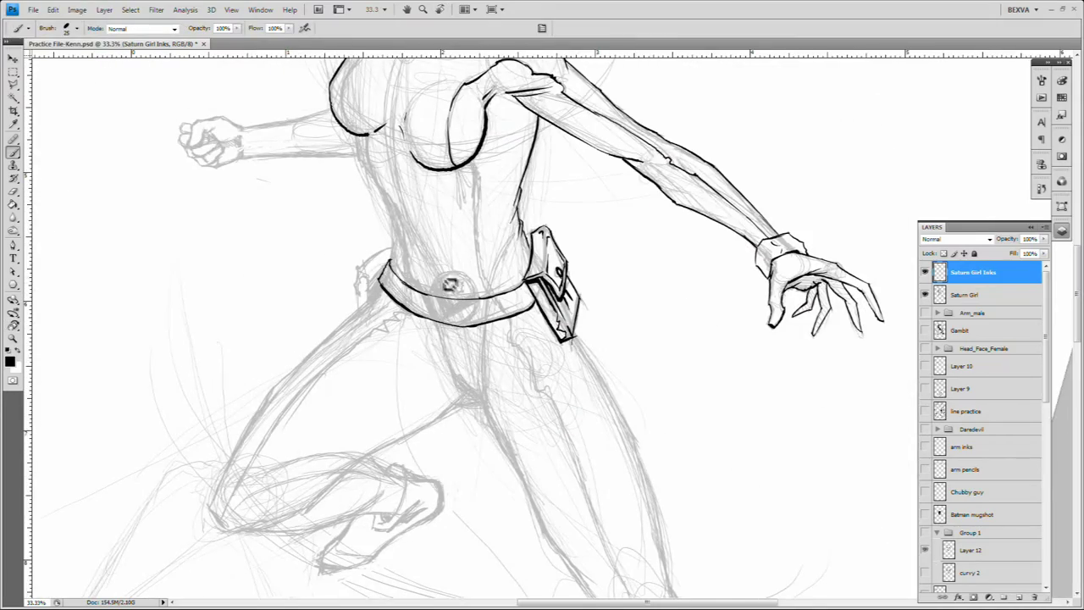
Step: Ink the round belt buckle with a thick outline and fill its emblem black around a star and V shape
{"action": "key", "text": "bracketright"}
{"action": "key", "text": "ctrl+z"}
{"action": "key", "text": "e"}
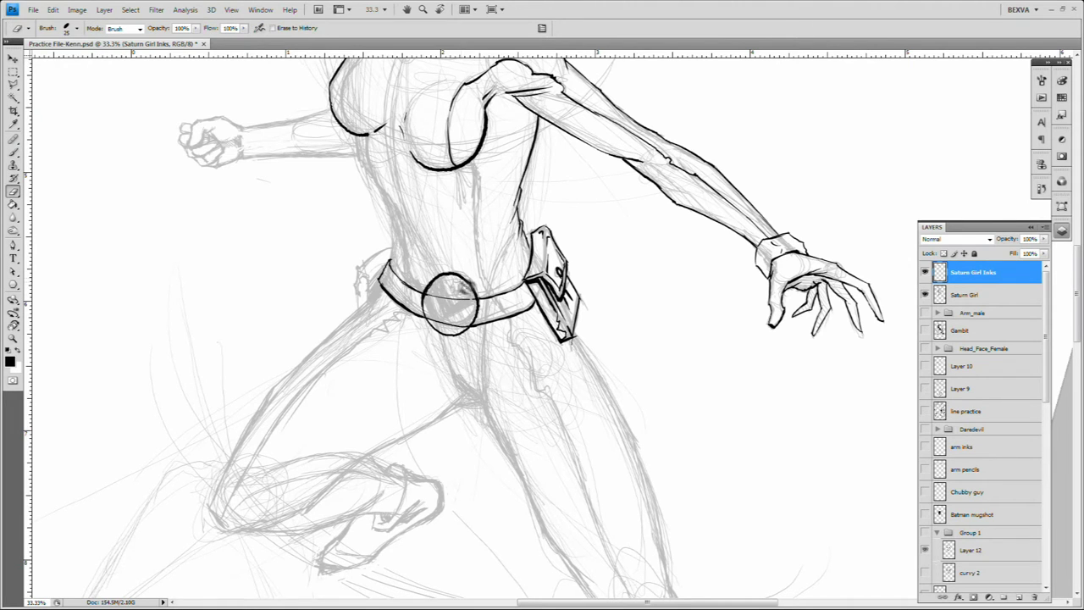
{"action": "key", "text": "b"}
{"action": "key", "text": "r"}
{"action": "mouse_move", "coordinate": [449, 313]}
{"action": "left_mouse_down"}
{"action": "mouse_move", "coordinate": [445, 339]}
{"action": "mouse_move", "coordinate": [476, 322]}
{"action": "mouse_move", "coordinate": [448, 361]}
{"action": "left_mouse_up"}
{"action": "key", "text": "e"}
{"action": "key", "text": "b"}
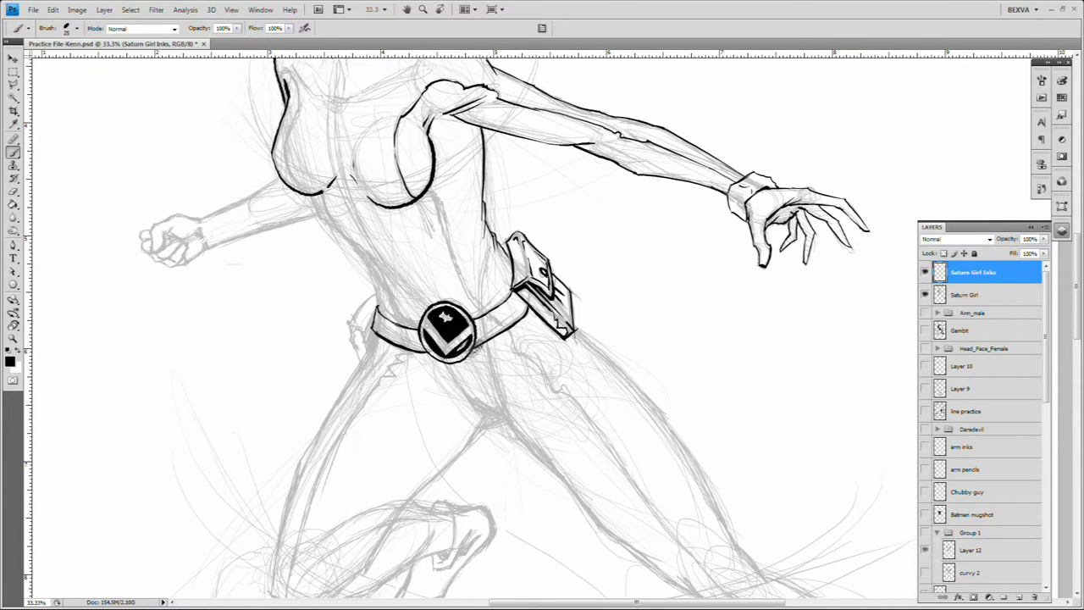
Step: Ink the far side of the waist down to the belt and the pouch on the far hip
{"action": "mouse_move", "coordinate": [449, 335]}
{"action": "left_mouse_down"}
{"action": "mouse_move", "coordinate": [498, 372]}
{"action": "mouse_move", "coordinate": [525, 280]}
{"action": "mouse_move", "coordinate": [417, 224]}
{"action": "mouse_move", "coordinate": [418, 295]}
{"action": "left_mouse_up"}
{"action": "key", "text": "r"}
{"action": "key", "text": "b"}
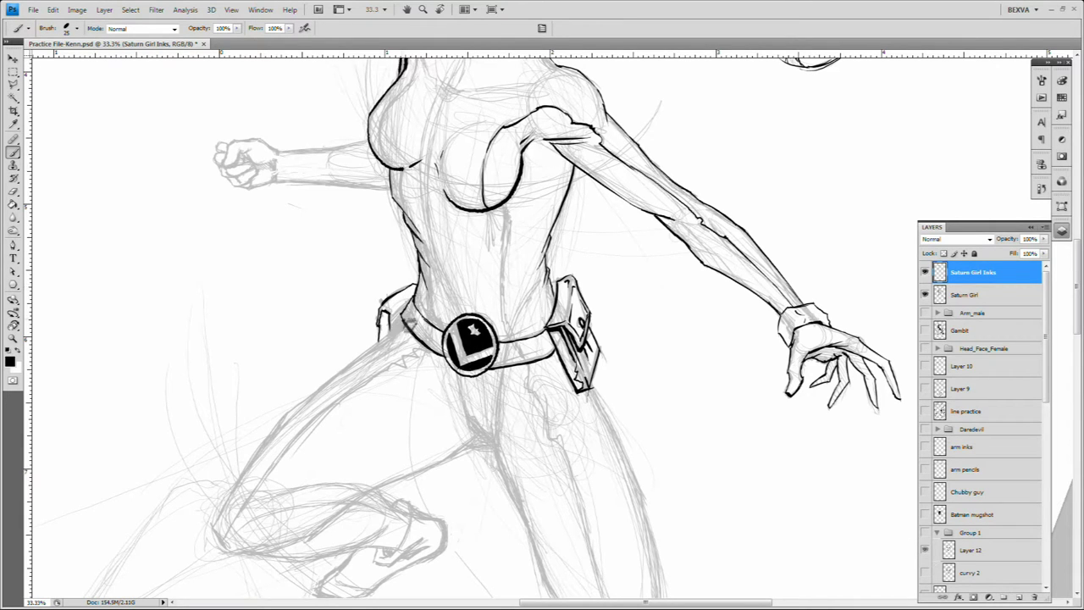
{"action": "key", "text": "e"}
{"action": "key", "text": "b"}
Step: Ink the outer thigh of the bent leg down around the knee
{"action": "mouse_move", "coordinate": [381, 341]}
{"action": "left_mouse_down"}
{"action": "mouse_move", "coordinate": [317, 389]}
{"action": "mouse_move", "coordinate": [222, 551]}
{"action": "left_mouse_up"}
{"action": "left_click_drag", "start_coordinate": [423, 339], "coordinate": [542, 246]}
{"action": "key", "text": "ctrl+z"}
{"action": "key", "text": "r"}
{"action": "mouse_move", "coordinate": [557, 339]}
{"action": "left_mouse_down"}
{"action": "mouse_move", "coordinate": [525, 280]}
{"action": "mouse_move", "coordinate": [474, 254]}
{"action": "left_mouse_up"}
{"action": "key", "text": "ctrl+z"}
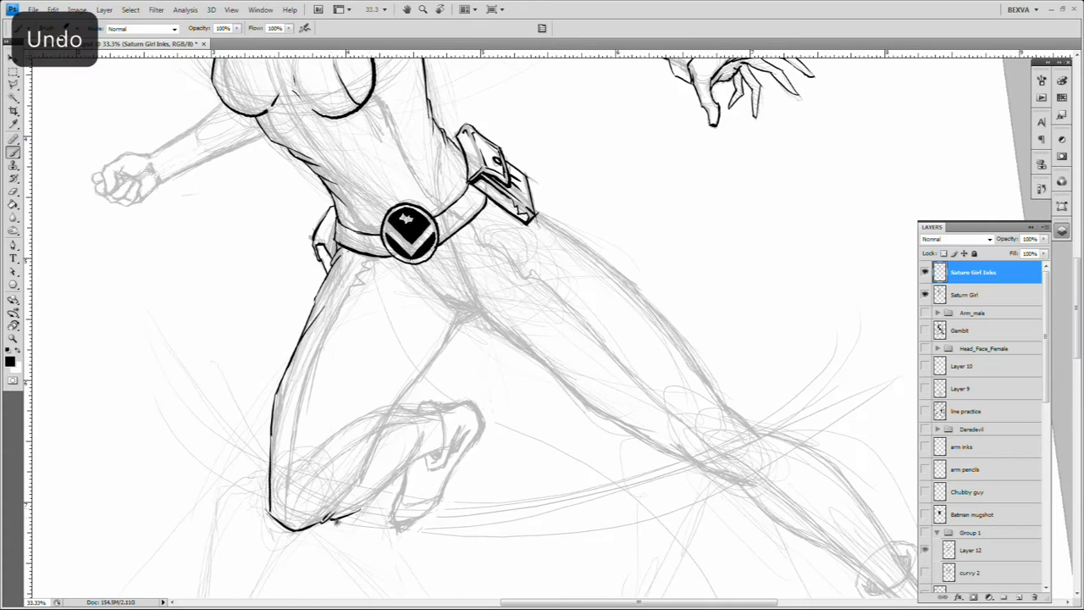
Step: Ink the bent leg's shin, the boot cuff and the foot down to the toe
{"action": "left_click_drag", "start_coordinate": [336, 522], "coordinate": [327, 421]}
{"action": "key", "text": "e"}
{"action": "left_click_drag", "start_coordinate": [414, 354], "coordinate": [432, 363]}
{"action": "left_click_drag", "start_coordinate": [428, 305], "coordinate": [422, 362]}
{"action": "key", "text": "ctrl+z"}
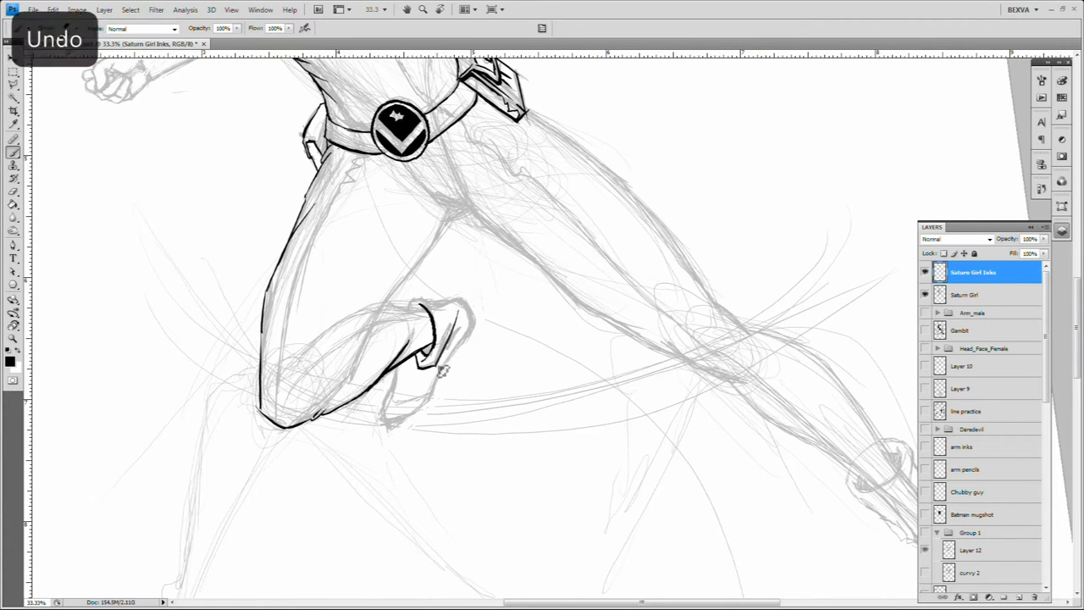
{"action": "left_click_drag", "start_coordinate": [477, 338], "coordinate": [391, 397]}
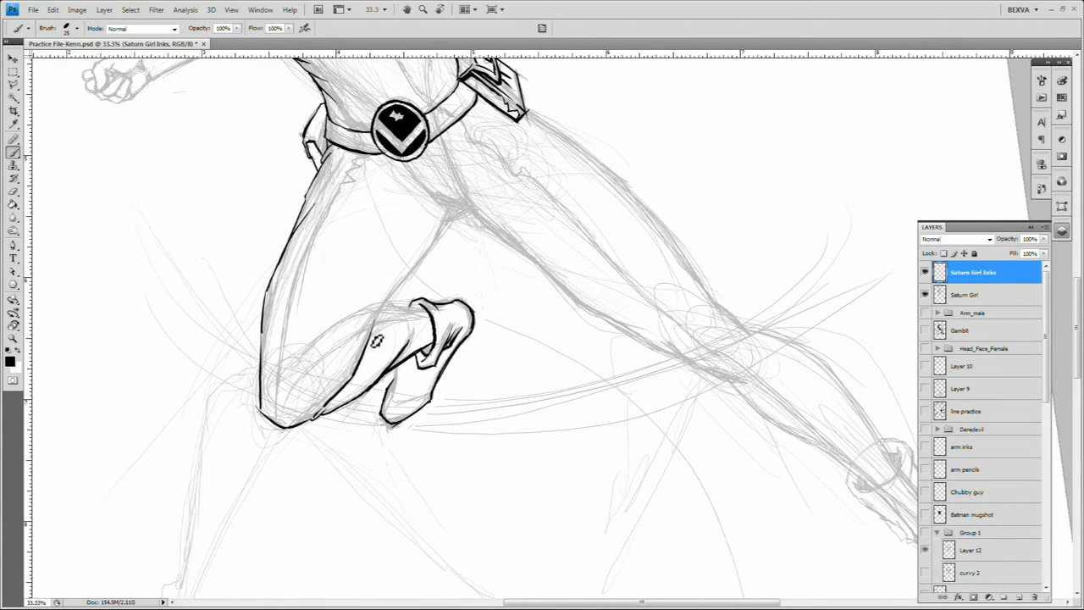
Step: Ink the inner thigh of the bent leg and the crotch line below the belt
{"action": "key", "text": "e"}
{"action": "mouse_move", "coordinate": [466, 233]}
{"action": "left_mouse_down"}
{"action": "mouse_move", "coordinate": [465, 330]}
{"action": "mouse_move", "coordinate": [296, 210]}
{"action": "mouse_move", "coordinate": [419, 395]}
{"action": "left_mouse_up"}
{"action": "key", "text": "ctrl+z"}
{"action": "key", "text": "ctrl+minus"}
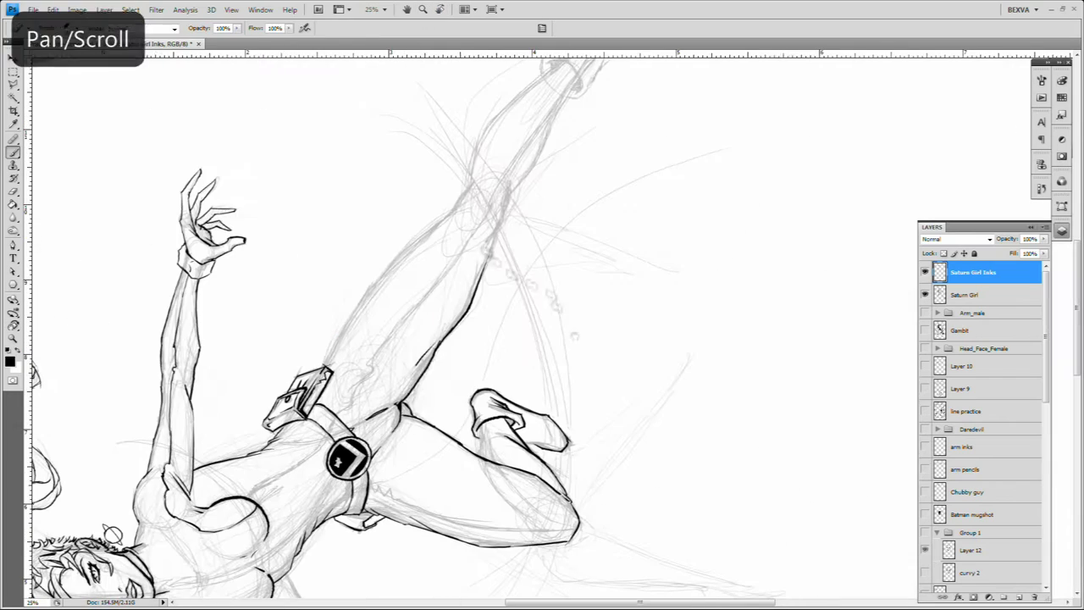
Step: Ink the inner contour of the extended leg from the thigh past the knee and along the calf
{"action": "key", "text": "b"}
{"action": "left_click_drag", "start_coordinate": [502, 235], "coordinate": [464, 337]}
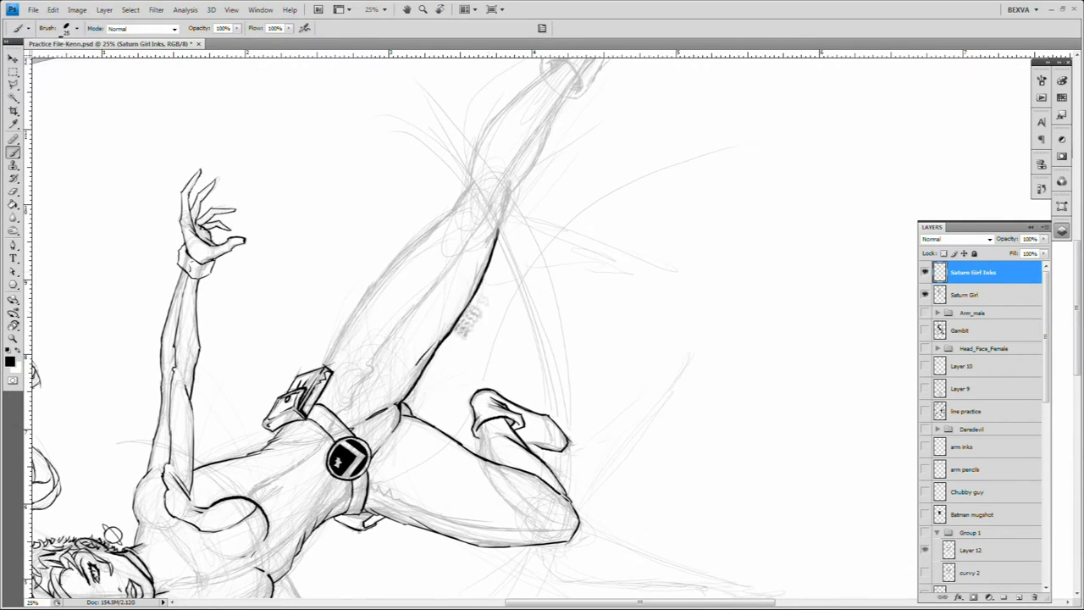
{"action": "key", "text": "e"}
{"action": "key", "text": "b"}
{"action": "left_click_drag", "start_coordinate": [498, 248], "coordinate": [564, 132]}
{"action": "key", "text": "ctrl+z"}
{"action": "left_click_drag", "start_coordinate": [525, 176], "coordinate": [588, 78]}
{"action": "mouse_move", "coordinate": [426, 208]}
{"action": "left_mouse_down"}
{"action": "mouse_move", "coordinate": [489, 195]}
{"action": "mouse_move", "coordinate": [355, 305]}
{"action": "mouse_move", "coordinate": [299, 272]}
{"action": "left_mouse_up"}
{"action": "key", "text": "ctrl+z"}
Step: Rotate the inked lips by 8.6 degrees with Free Transform
{"action": "left_click_drag", "start_coordinate": [322, 127], "coordinate": [395, 281]}
{"action": "left_click_drag", "start_coordinate": [466, 152], "coordinate": [483, 339]}
{"action": "scroll", "coordinate": [506, 283], "scroll_direction": "up", "scroll_amount": 1}
{"action": "key", "text": "ctrl+t"}
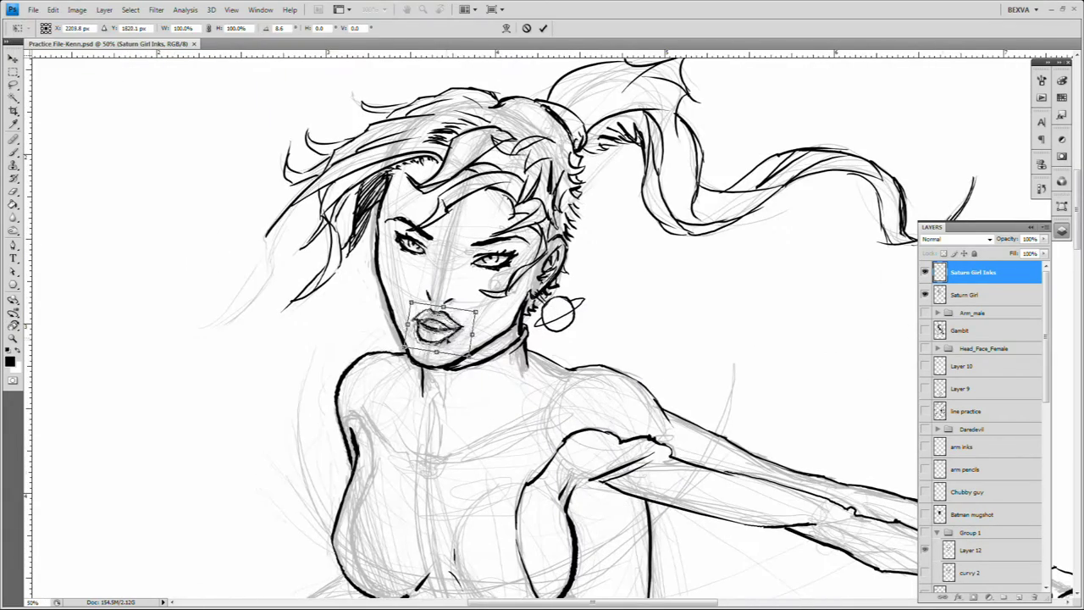
{"action": "key", "text": "Return"}
{"action": "key", "text": "ctrl+minus"}
Step: Clean up the lips, nose and far cheek by erasing and re-inking, checking the inks with the sketch layer hidden
{"action": "key", "text": "e"}
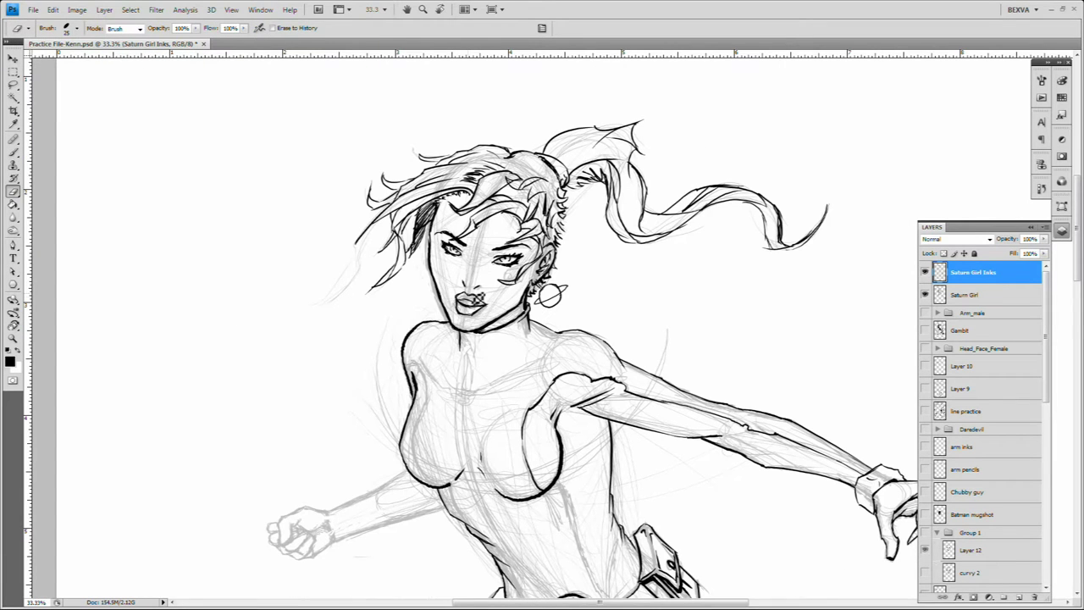
{"action": "key", "text": "b"}
{"action": "key", "text": "e"}
{"action": "key", "text": "b"}
{"action": "key", "text": "e"}
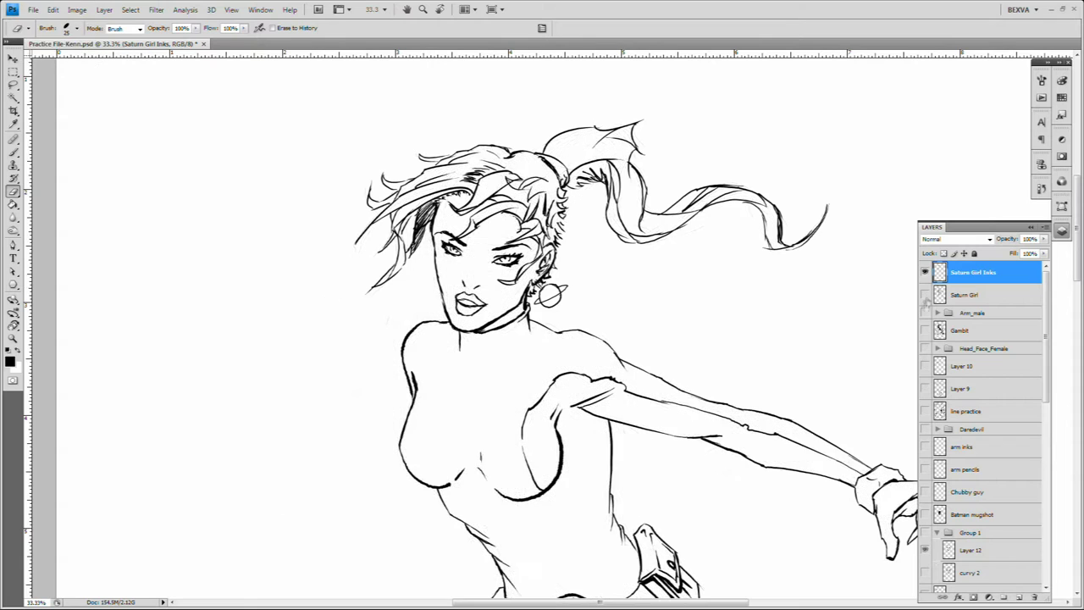
{"action": "key", "text": "b"}
{"action": "key", "text": "e"}
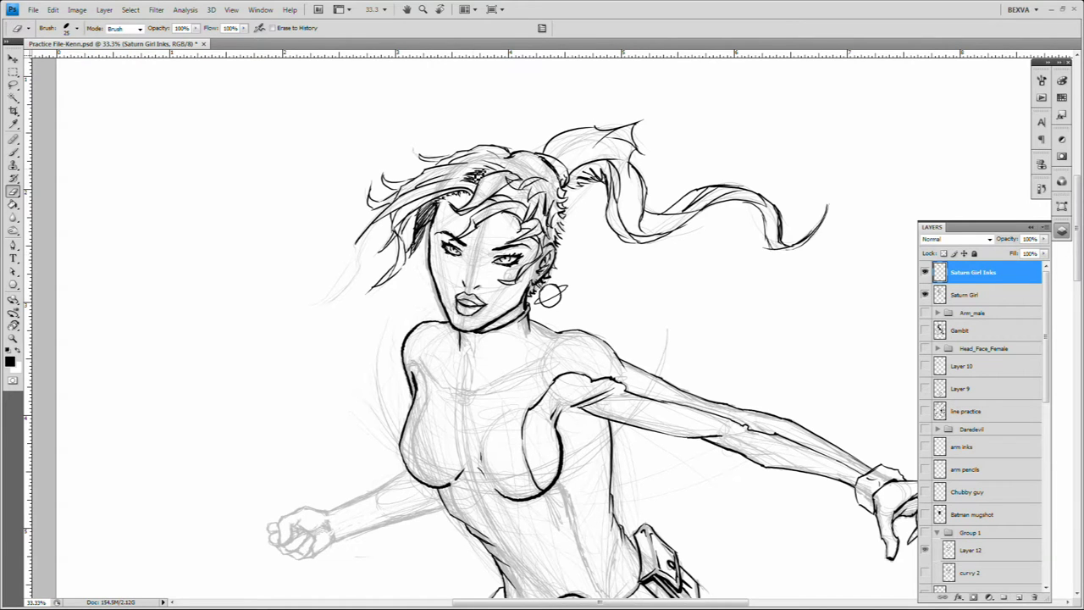
{"action": "key", "text": "b"}
{"action": "key", "text": "e"}
{"action": "key", "text": "b"}
Step: Ink the inner costume lines around the bust and down the torso to the belt, undoing stray strokes
{"action": "scroll", "coordinate": [366, 362], "scroll_direction": "down", "scroll_amount": 5}
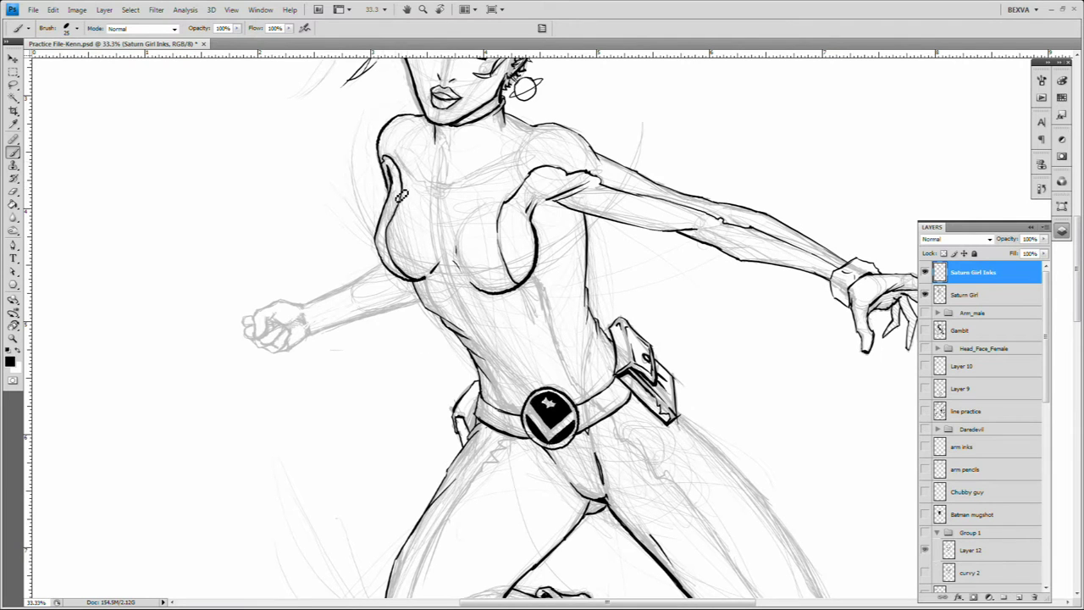
{"action": "key", "text": "ctrl+z"}
{"action": "key", "text": "ctrl+z"}
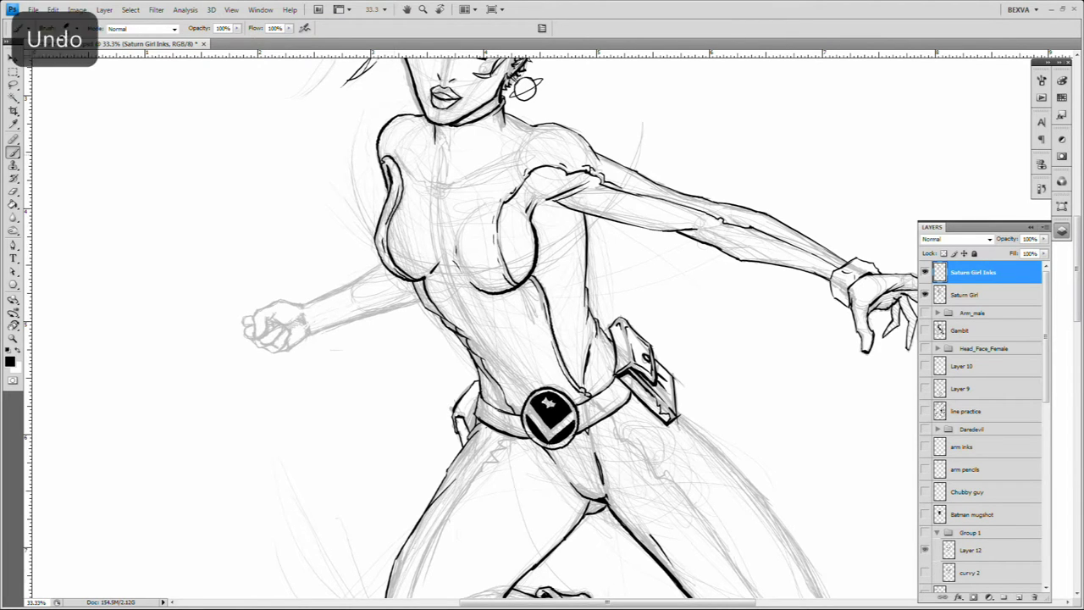
{"action": "key", "text": "b"}
{"action": "key", "text": "ctrl+z"}
{"action": "key", "text": "ctrl+z"}
{"action": "key", "text": "ctrl+z"}
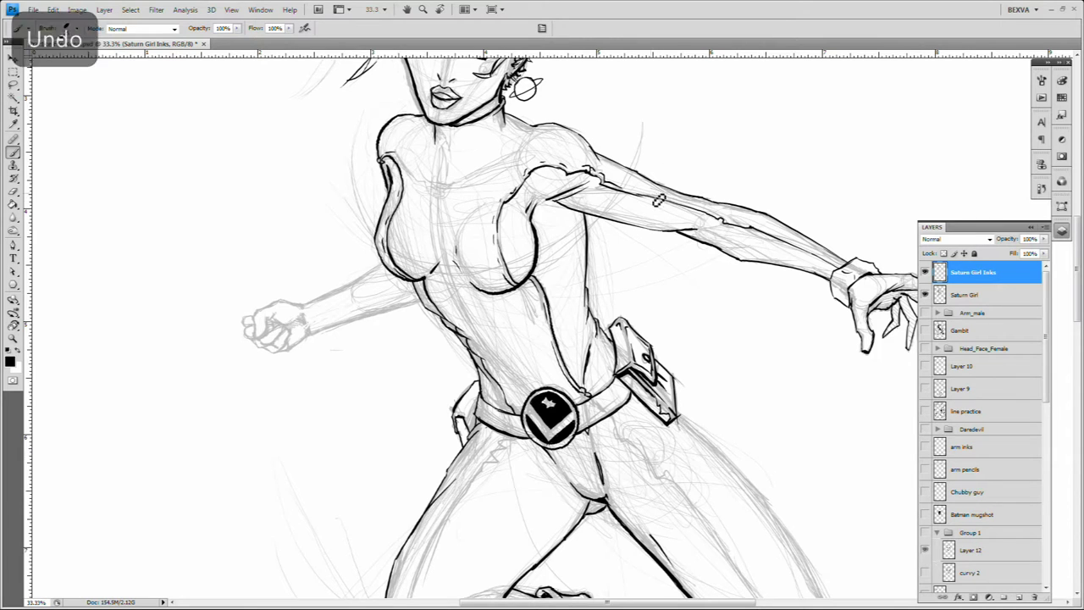
Step: Ink the seam and jagged folds along the bent leg's outer thigh and the creases at the hip below the buckle
{"action": "left_click_drag", "start_coordinate": [826, 236], "coordinate": [725, 188]}
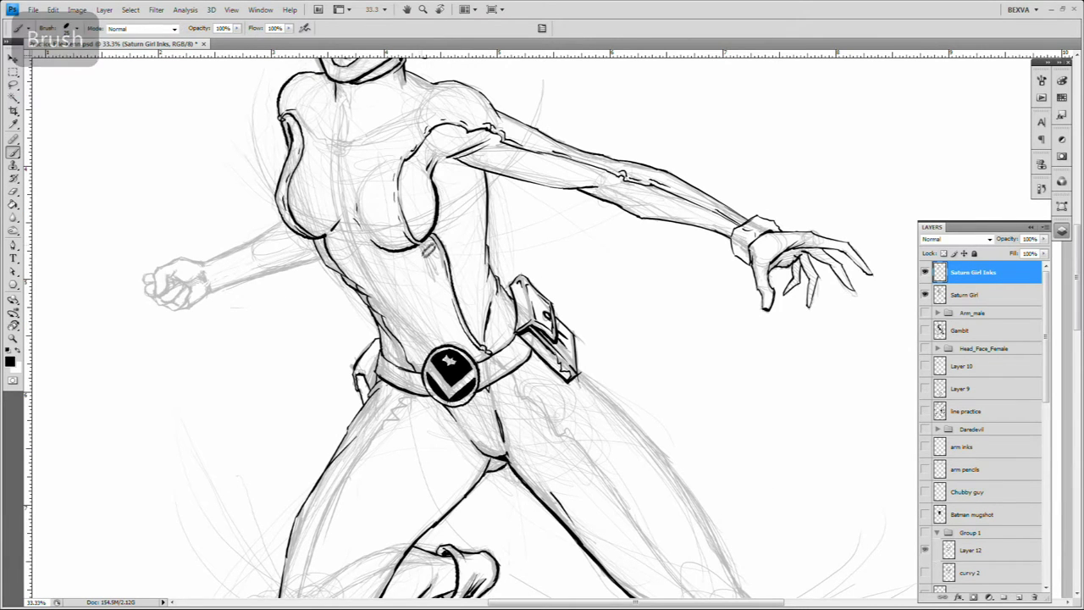
{"action": "mouse_move", "coordinate": [394, 329]}
{"action": "left_mouse_down"}
{"action": "mouse_move", "coordinate": [489, 190]}
{"action": "mouse_move", "coordinate": [415, 209]}
{"action": "left_mouse_up"}
{"action": "left_click_drag", "start_coordinate": [410, 298], "coordinate": [306, 527]}
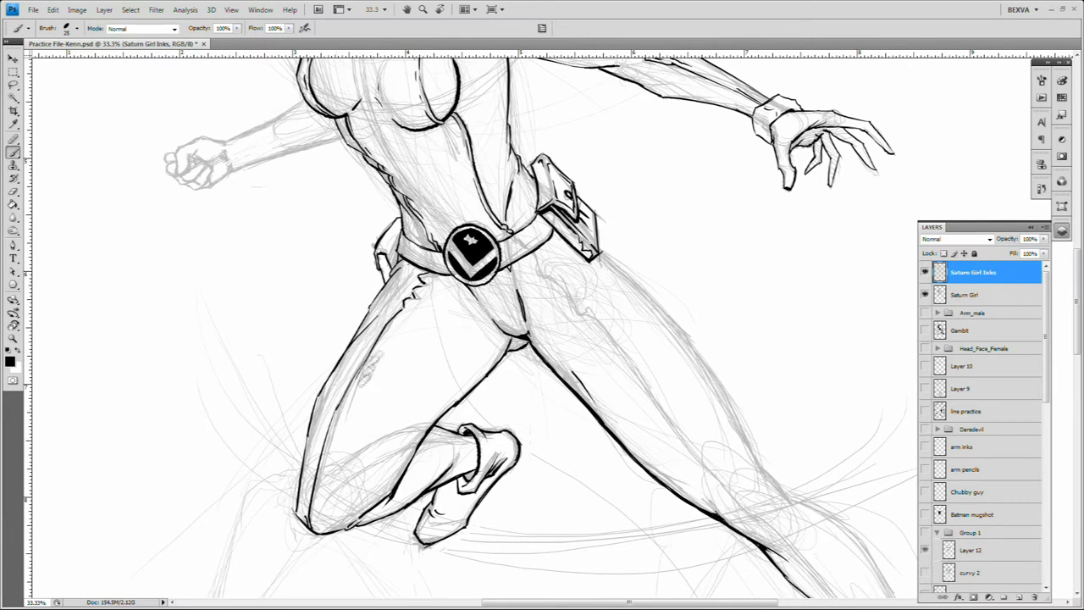
{"action": "left_click_drag", "start_coordinate": [383, 351], "coordinate": [309, 509]}
{"action": "left_click_drag", "start_coordinate": [404, 298], "coordinate": [376, 345]}
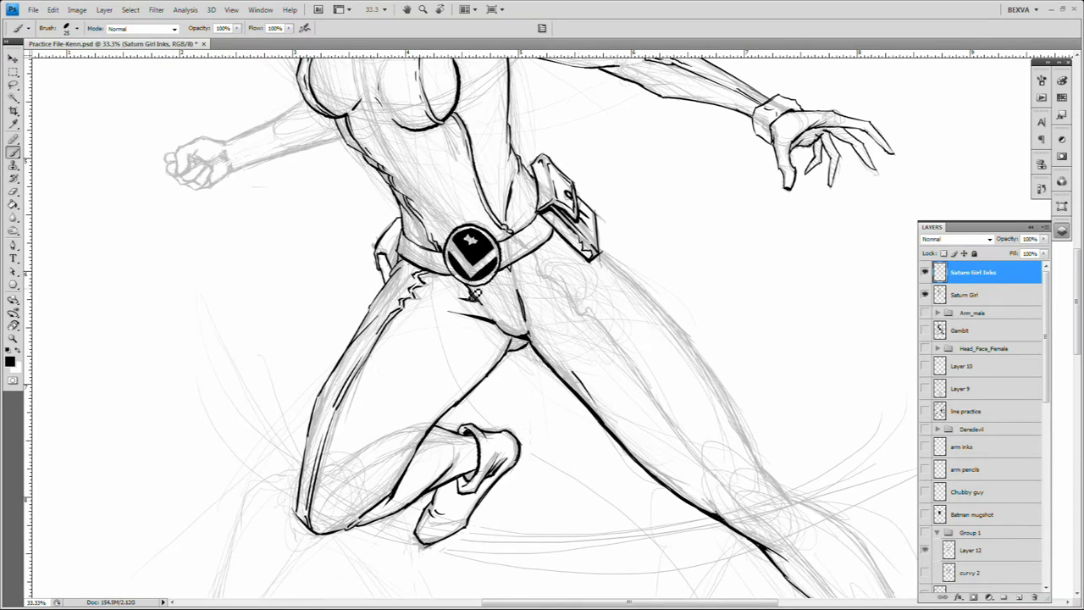
{"action": "left_click_drag", "start_coordinate": [516, 277], "coordinate": [548, 332]}
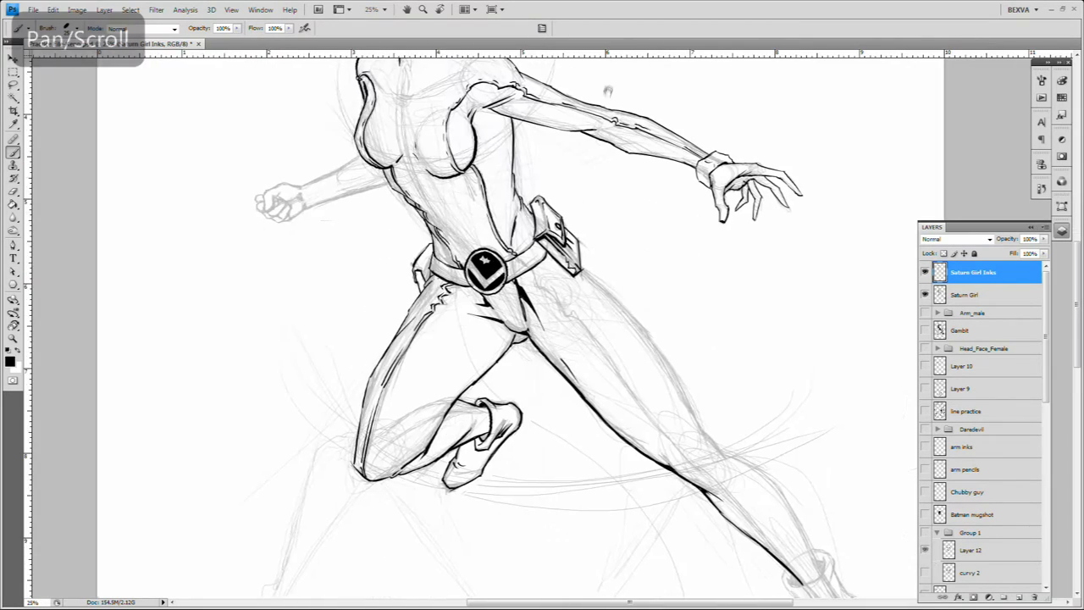
Step: Ink the thigh, knee and calf contours of the extended leg down to the opening of the boot
{"action": "key", "text": "ctrl+z"}
{"action": "key", "text": "r"}
{"action": "key", "text": "b"}
{"action": "mouse_move", "coordinate": [509, 356]}
{"action": "left_mouse_down"}
{"action": "mouse_move", "coordinate": [465, 235]}
{"action": "mouse_move", "coordinate": [593, 399]}
{"action": "left_mouse_up"}
{"action": "left_click_drag", "start_coordinate": [431, 270], "coordinate": [470, 312]}
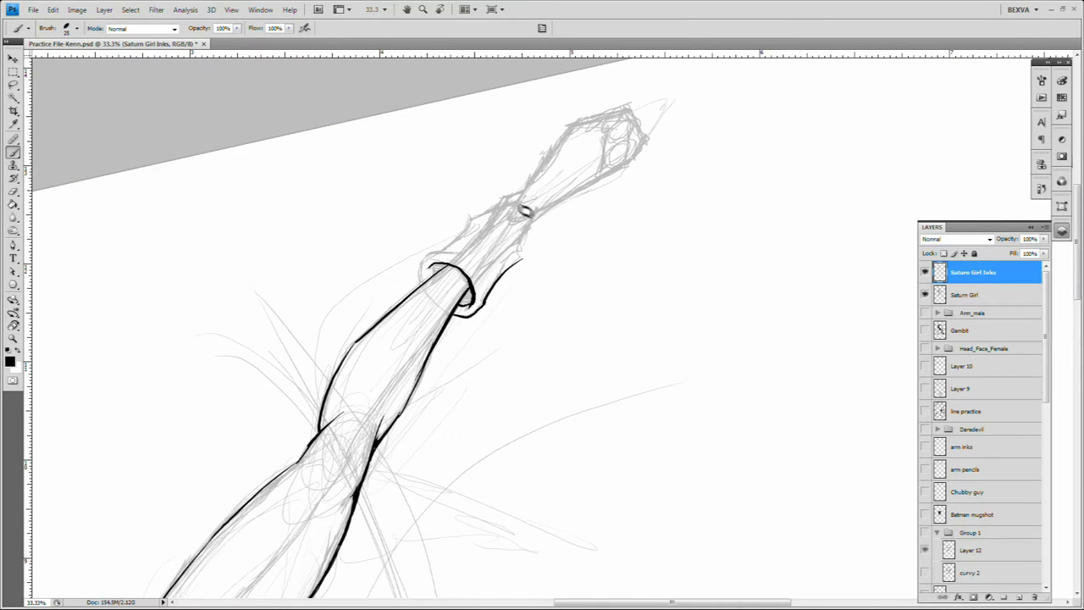
Step: Ink the extended leg's boot, including its folded cuff, shaft, heel and pointed toe
{"action": "left_click_drag", "start_coordinate": [525, 211], "coordinate": [521, 259]}
{"action": "left_click_drag", "start_coordinate": [420, 269], "coordinate": [520, 208]}
{"action": "mouse_move", "coordinate": [571, 133]}
{"action": "left_mouse_down"}
{"action": "mouse_move", "coordinate": [585, 189]}
{"action": "mouse_move", "coordinate": [532, 234]}
{"action": "left_mouse_up"}
{"action": "key", "text": "r"}
{"action": "mouse_move", "coordinate": [532, 233]}
{"action": "left_mouse_down"}
{"action": "mouse_move", "coordinate": [593, 322]}
{"action": "mouse_move", "coordinate": [696, 373]}
{"action": "left_mouse_up"}
{"action": "left_click_drag", "start_coordinate": [700, 486], "coordinate": [649, 531]}
{"action": "key", "text": "b"}
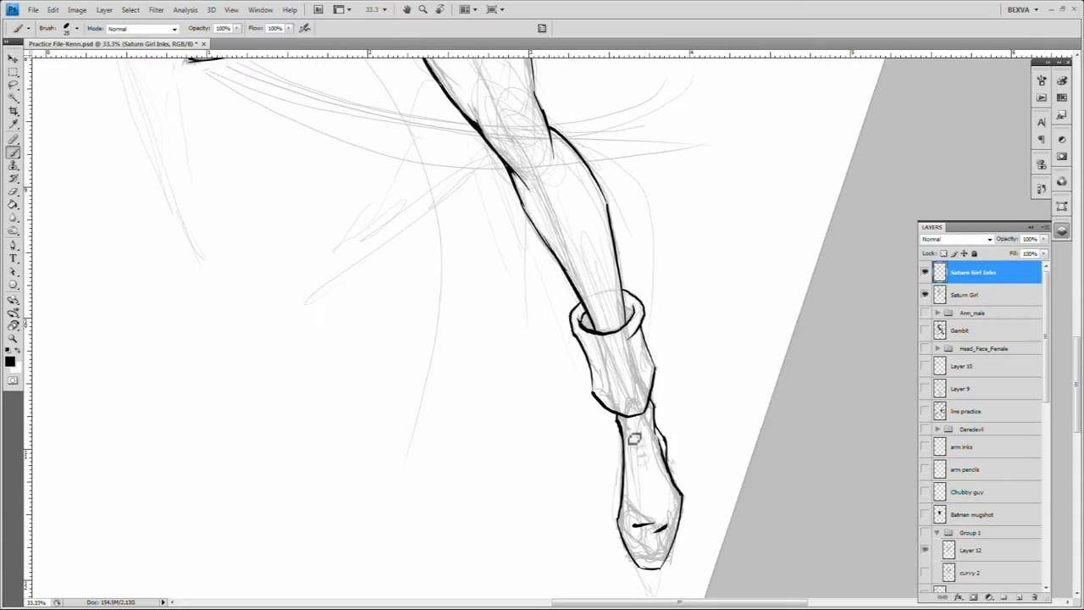
Step: Ink the first outlines of the far forearm and its flared wrist cuff, undoing stray strokes
{"action": "key", "text": "r"}
{"action": "mouse_move", "coordinate": [593, 320]}
{"action": "left_mouse_down"}
{"action": "mouse_move", "coordinate": [525, 254]}
{"action": "mouse_move", "coordinate": [475, 305]}
{"action": "mouse_move", "coordinate": [508, 355]}
{"action": "mouse_move", "coordinate": [593, 254]}
{"action": "left_mouse_up"}
{"action": "key", "text": "b"}
{"action": "mouse_move", "coordinate": [550, 212]}
{"action": "left_mouse_down"}
{"action": "mouse_move", "coordinate": [542, 331]}
{"action": "mouse_move", "coordinate": [546, 304]}
{"action": "left_mouse_up"}
{"action": "key", "text": "ctrl+z"}
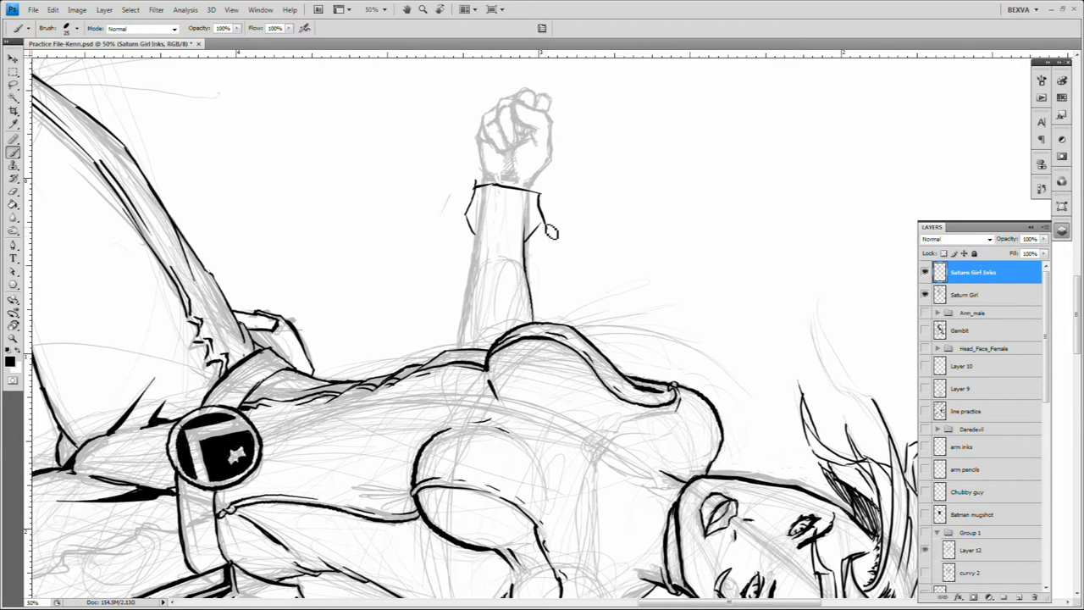
{"action": "key", "text": "ctrl+z"}
{"action": "key", "text": "bracketleft"}
{"action": "key", "text": "ctrl+z"}
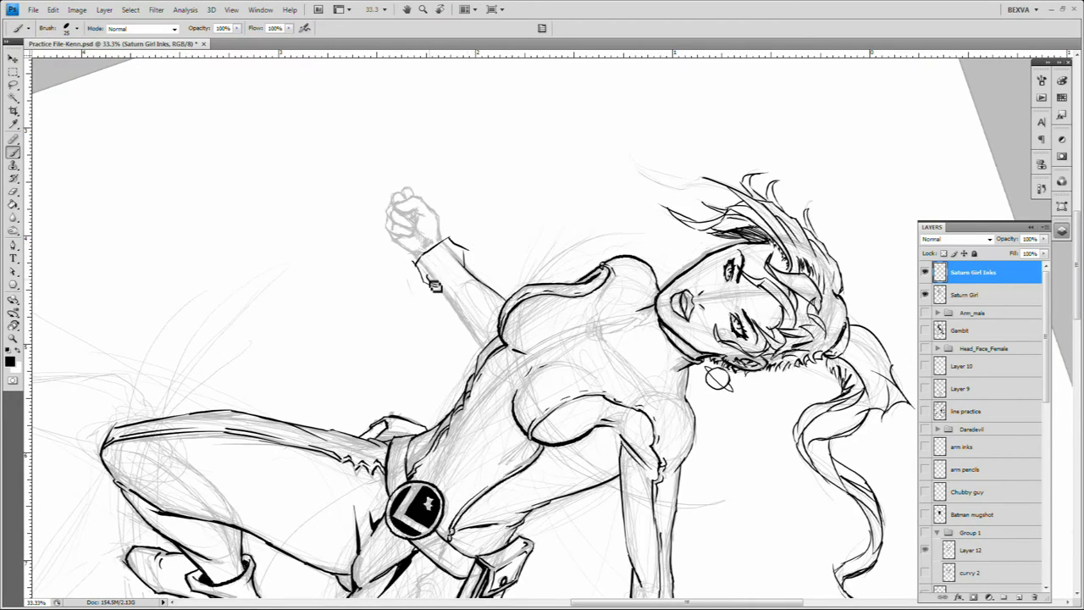
Step: Place the Saturn Girl Inks layer below the sketch layer and clean up the far wrist cuff by inking and erasing
{"action": "key", "text": "ctrl+bracketleft"}
{"action": "key", "text": "ctrl+plus"}
{"action": "key", "text": "b"}
{"action": "key", "text": "e"}
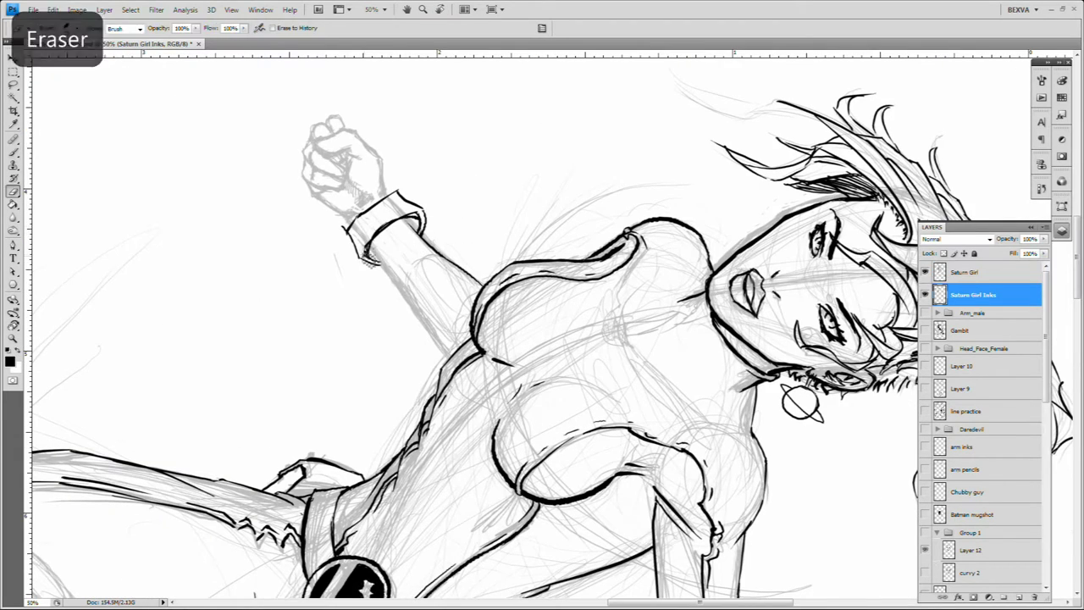
{"action": "key", "text": "b"}
{"action": "key", "text": "e"}
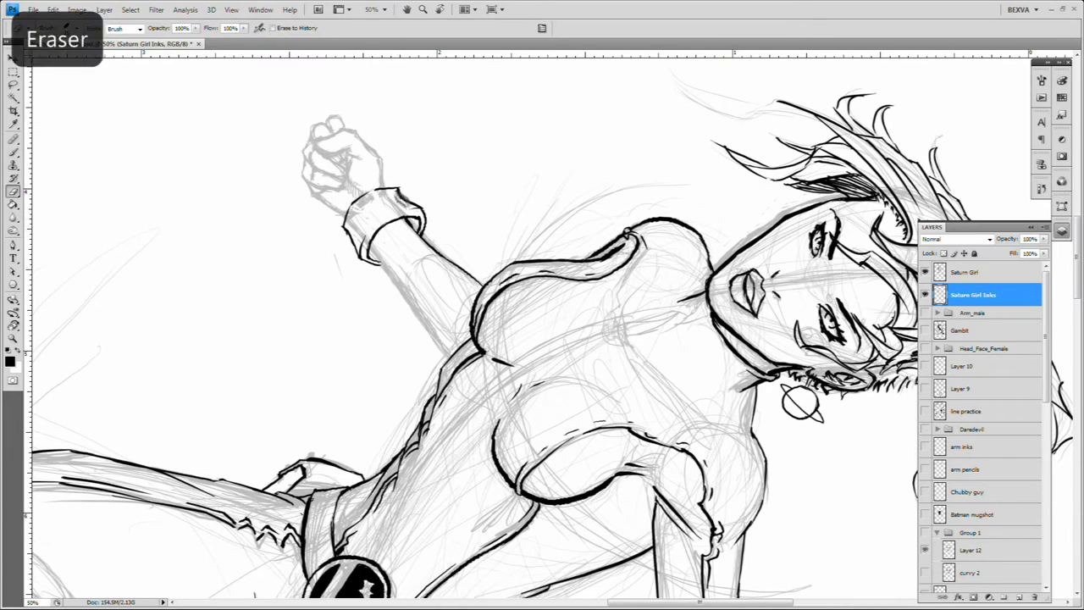
Step: Ink the far forearm's underside, the cuff's fold marks and the clenched fist with its finger shadows
{"action": "key", "text": "b"}
{"action": "key", "text": "ctrl+minus"}
{"action": "key", "text": "ctrl+plus"}
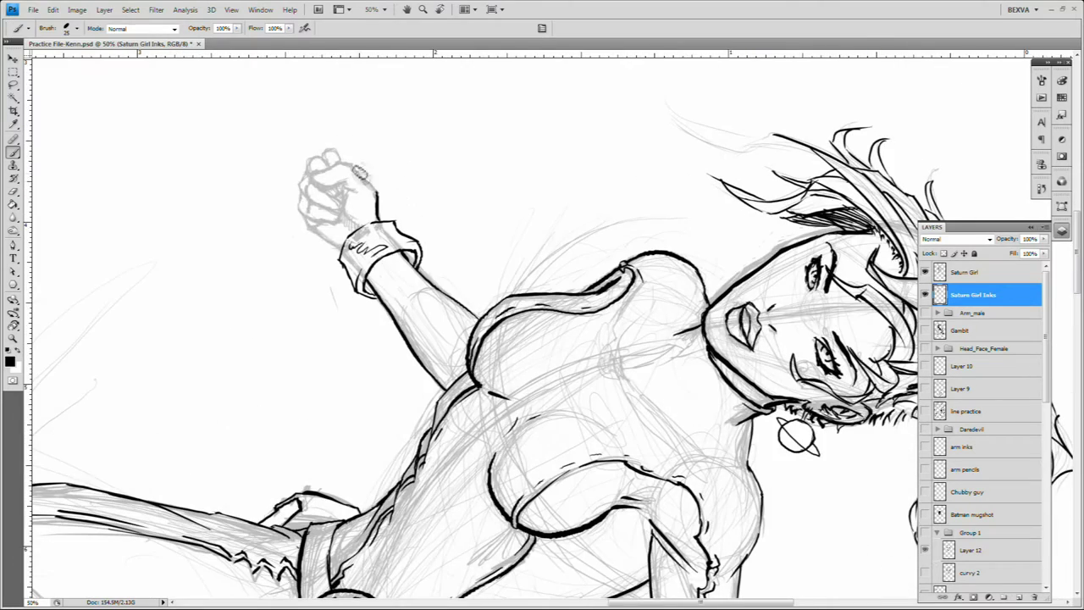
{"action": "key", "text": "r"}
{"action": "left_click_drag", "start_coordinate": [424, 176], "coordinate": [540, 181]}
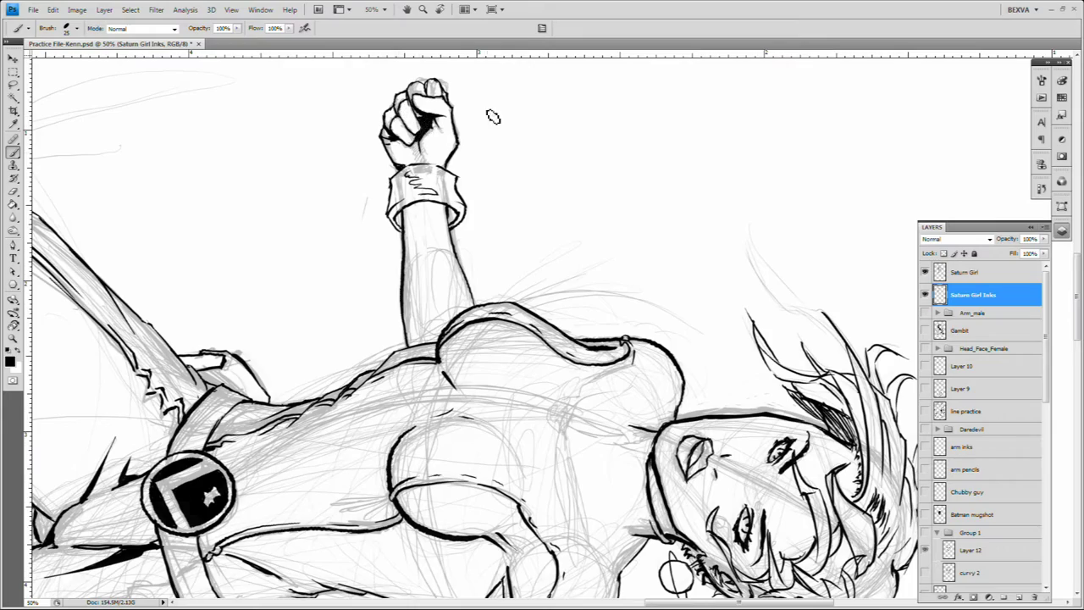
{"action": "key", "text": "ctrl+plus"}
{"action": "key", "text": "ctrl+minus"}
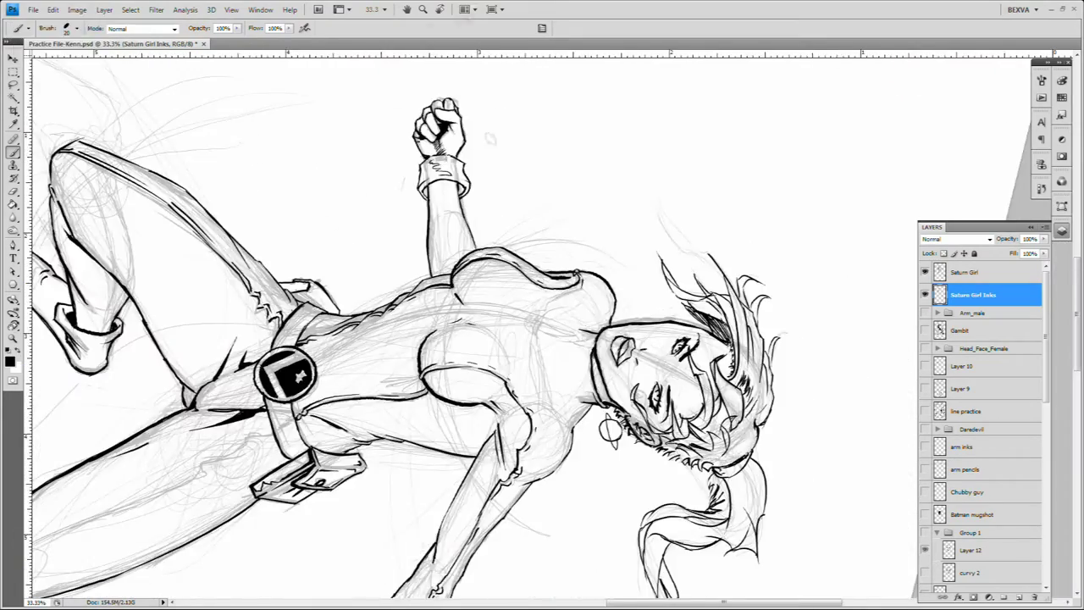
Step: Ink the costume's collar, neckline and front zipper on the upper chest, undoing a stray stroke
{"action": "key", "text": "Escape"}
{"action": "key", "text": "ctrl+minus"}
{"action": "key", "text": "ctrl+minus"}
{"action": "key", "text": "ctrl+plus"}
{"action": "key", "text": "ctrl+plus"}
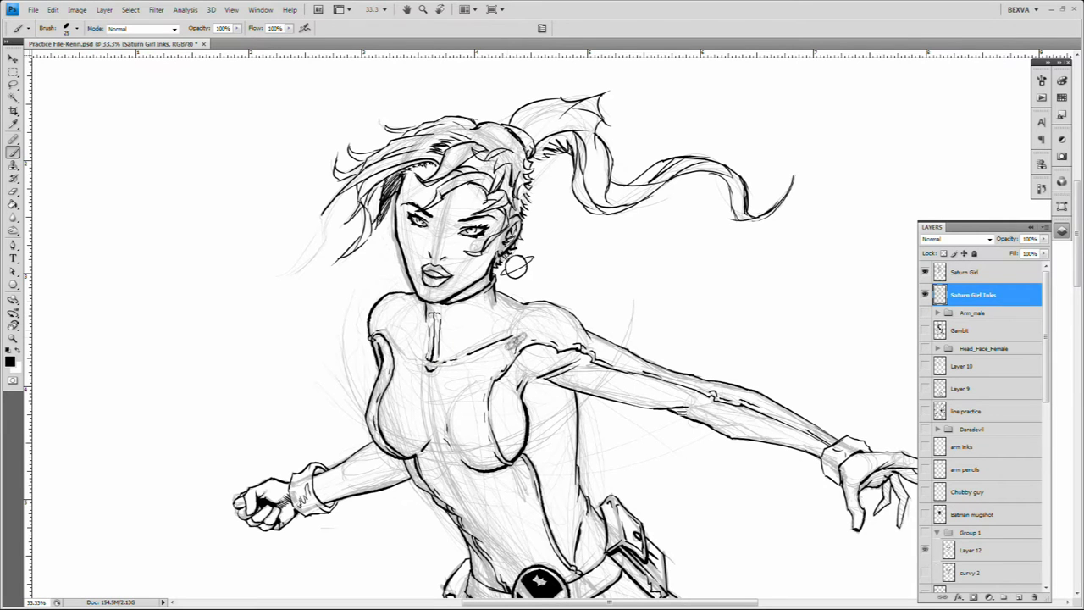
{"action": "key", "text": "ctrl+z"}
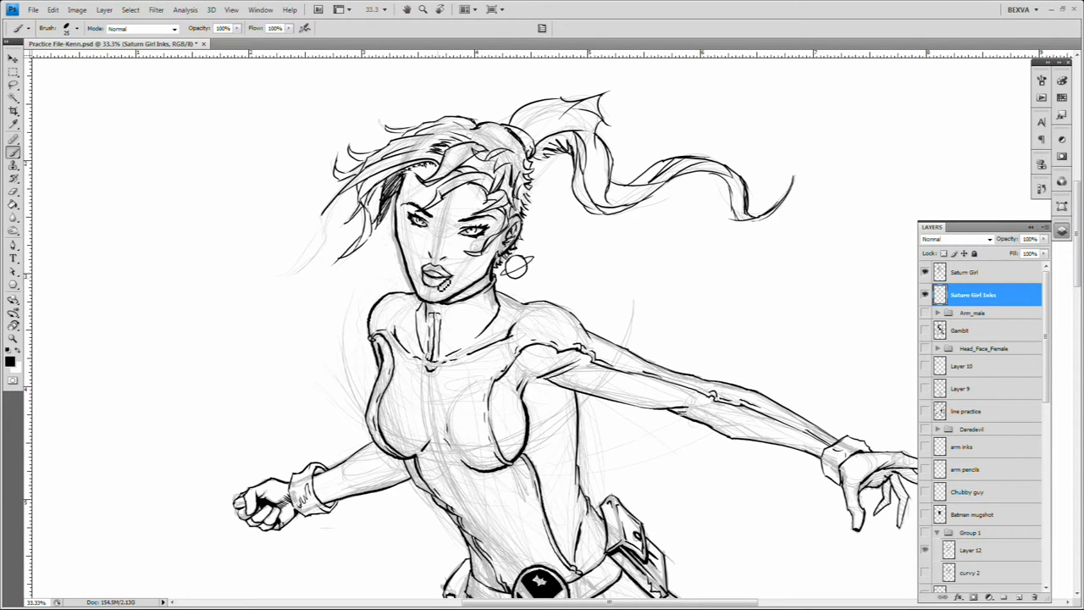
Step: Ink the abdominal creases and the seam with jagged folds running down the extended leg to the boot
{"action": "left_click_drag", "start_coordinate": [548, 314], "coordinate": [458, 190]}
{"action": "left_click_drag", "start_coordinate": [548, 507], "coordinate": [363, 220]}
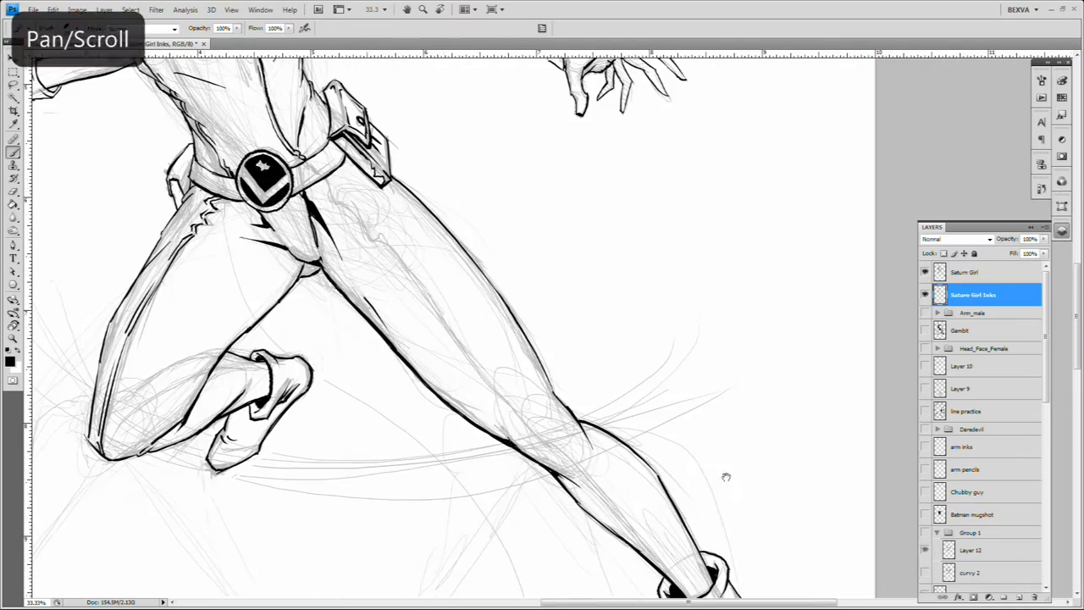
{"action": "key", "text": "ctrl+z"}
{"action": "left_click_drag", "start_coordinate": [547, 441], "coordinate": [485, 338]}
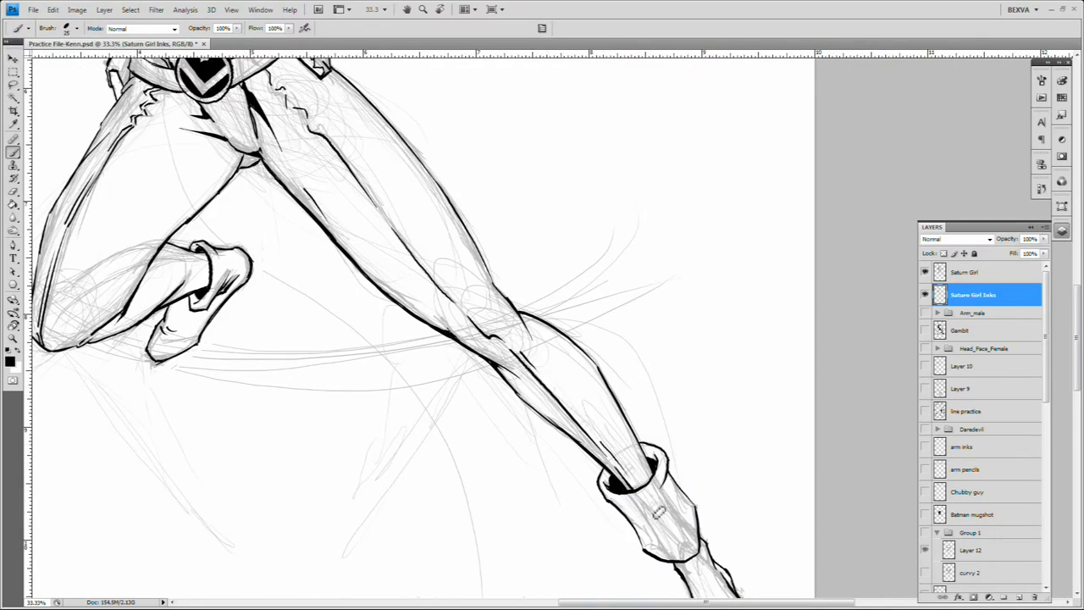
{"action": "left_click_drag", "start_coordinate": [385, 212], "coordinate": [545, 341]}
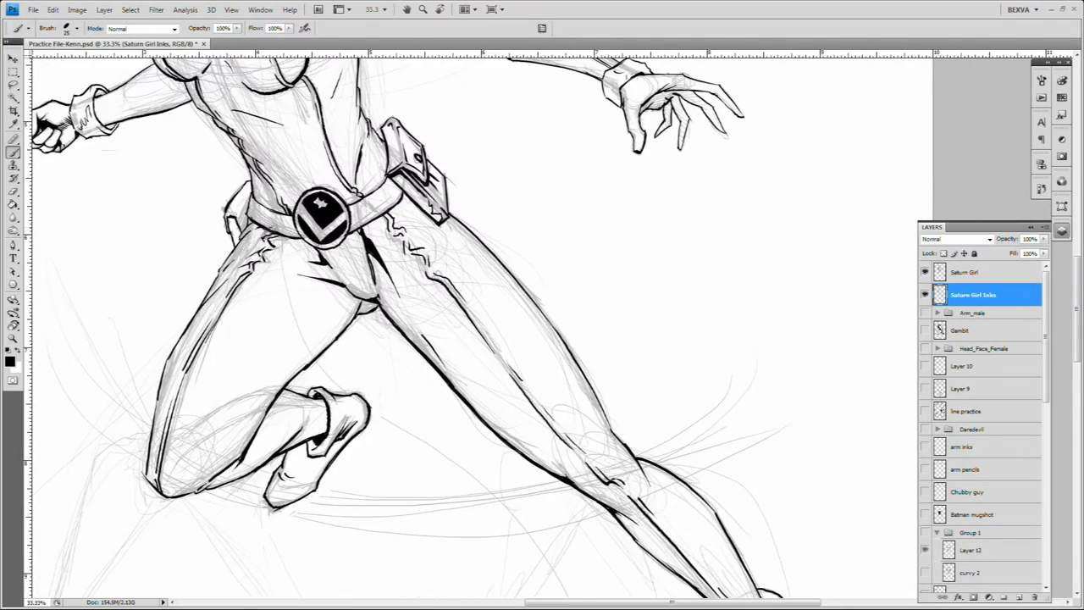
Step: Add hair strokes to the fringe over the forehead, checking the inks with the sketch layer hidden
{"action": "key", "text": "ctrl+minus"}
{"action": "key", "text": "ctrl+minus"}
{"action": "left_click", "coordinate": [925, 271]}
{"action": "key", "text": "ctrl+plus"}
{"action": "key", "text": "ctrl+plus"}
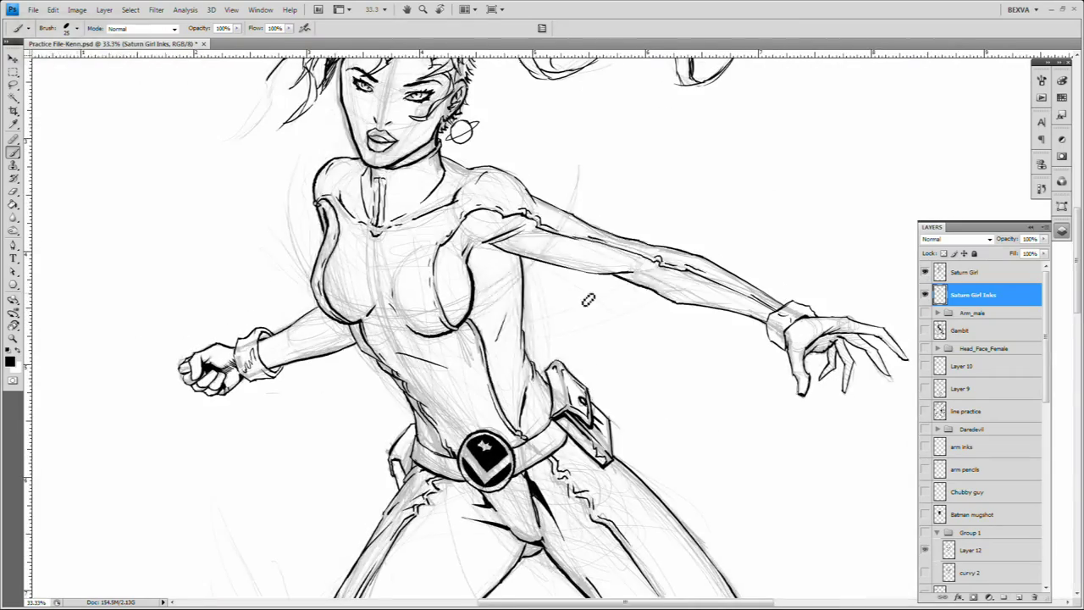
{"action": "key", "text": "ctrl+minus"}
{"action": "key", "text": "b"}
{"action": "scroll", "coordinate": [542, 338], "scroll_direction": "down", "scroll_amount": 2}
{"action": "key", "text": "ctrl+plus"}
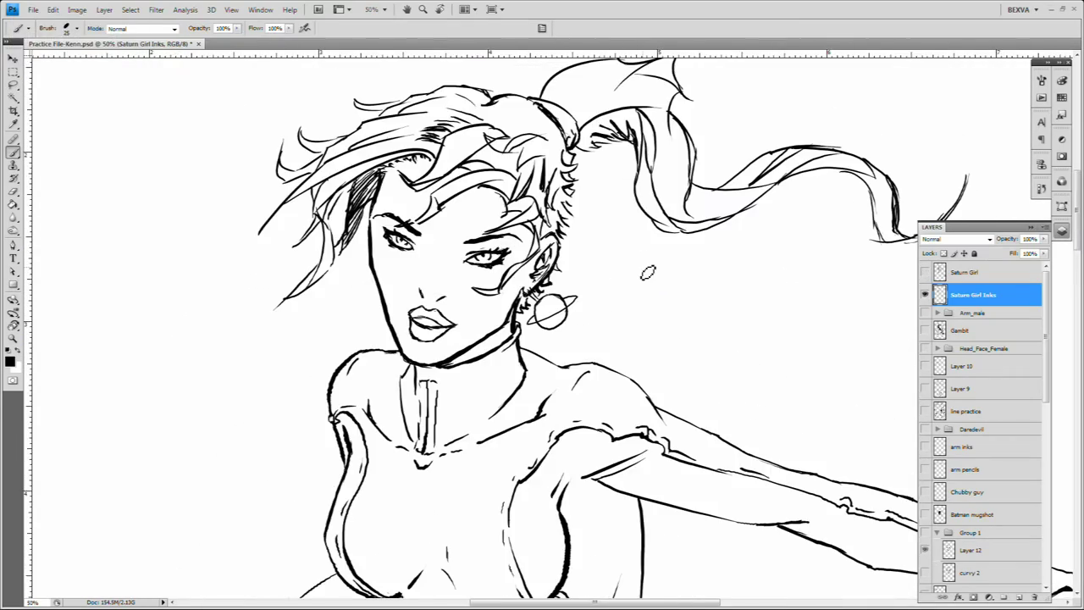
{"action": "scroll", "coordinate": [542, 339], "scroll_direction": "up", "scroll_amount": 2}
{"action": "key", "text": "b"}
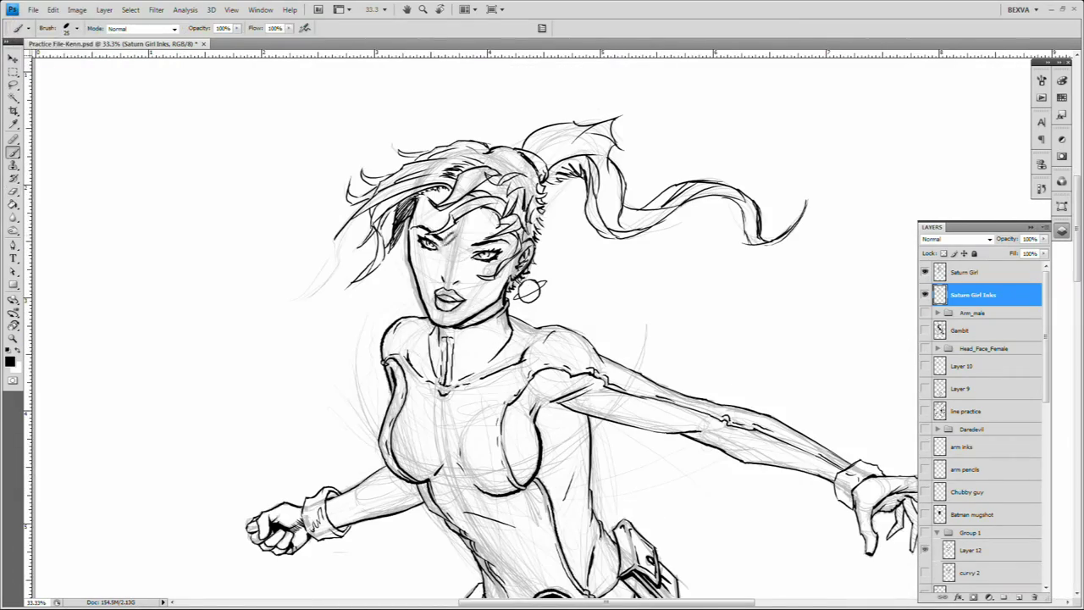
{"action": "key", "text": "b"}
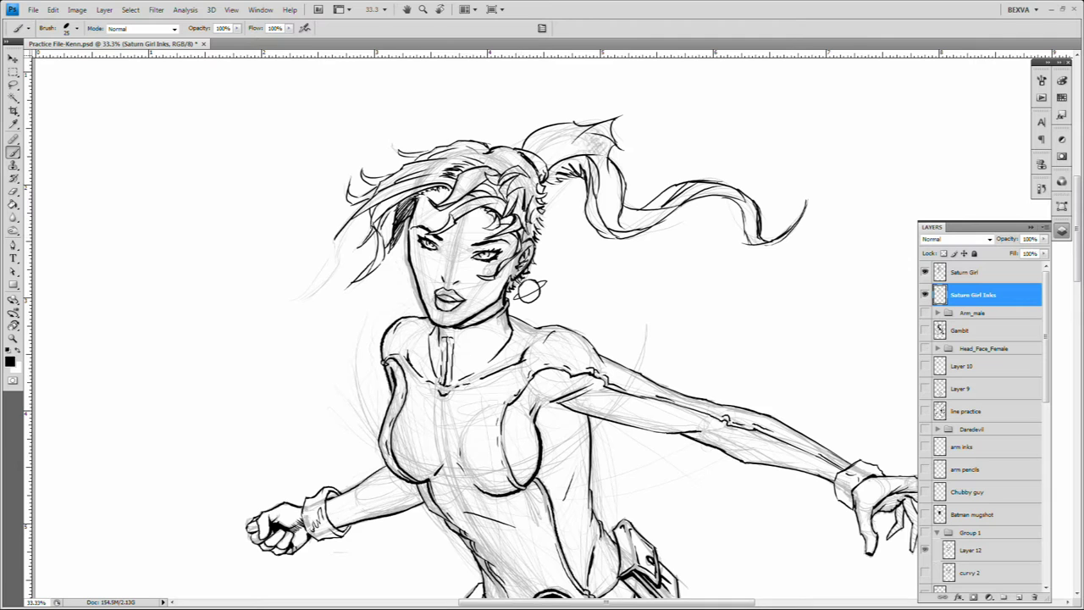
Step: Try small accent strokes around the nose and lips, comparing the face with the sketch layer shown and hidden
{"action": "left_click", "coordinate": [925, 272]}
{"action": "left_click", "coordinate": [925, 272]}
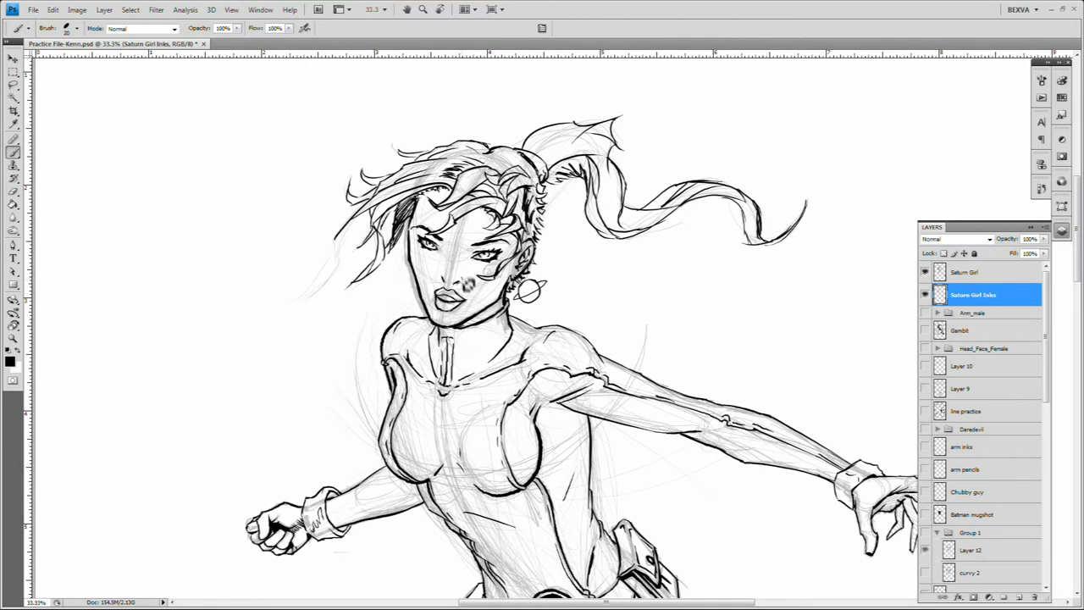
{"action": "key", "text": "ctrl+comma"}
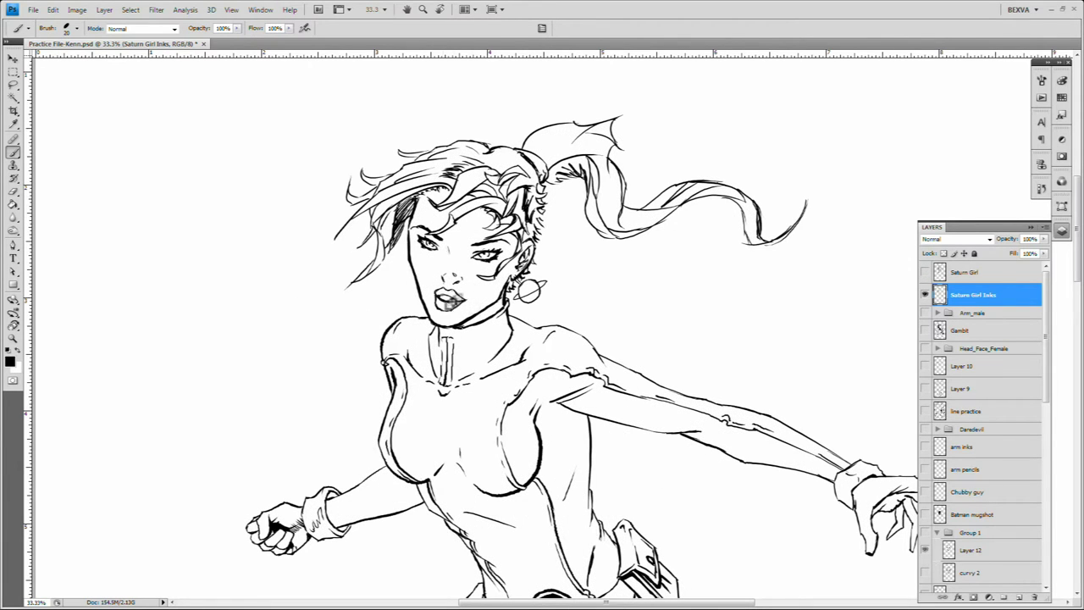
{"action": "key", "text": "ctrl+z"}
Step: Erase stray marks from the jagged folds at the extended leg's hip beside the belt buckle
{"action": "key", "text": "ctrl+minus"}
{"action": "key", "text": "e"}
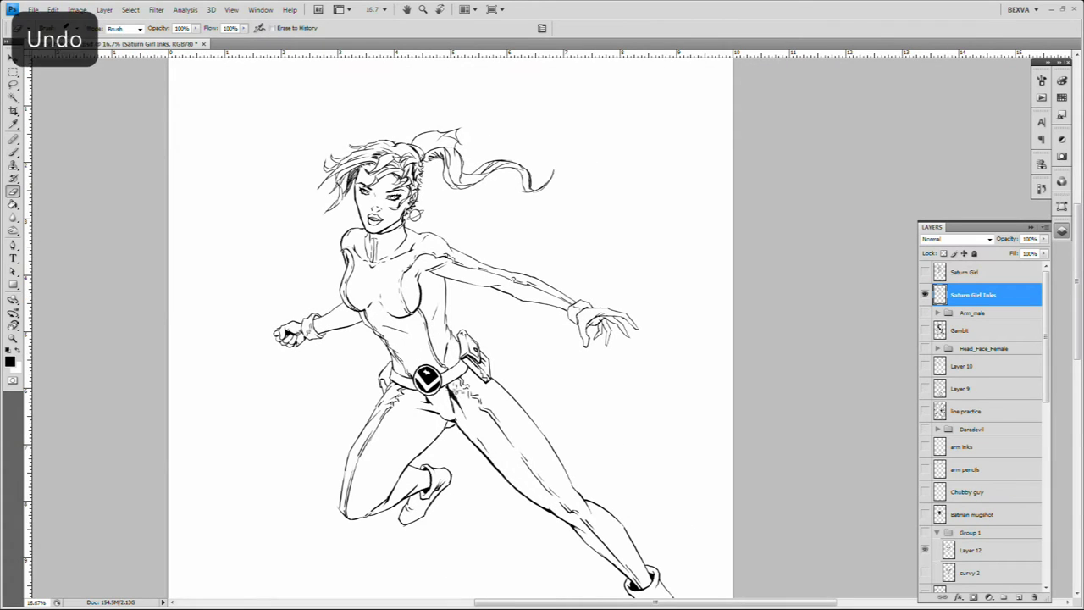
{"action": "left_click_drag", "start_coordinate": [458, 392], "coordinate": [453, 396]}
{"action": "key", "text": "ctrl+z"}
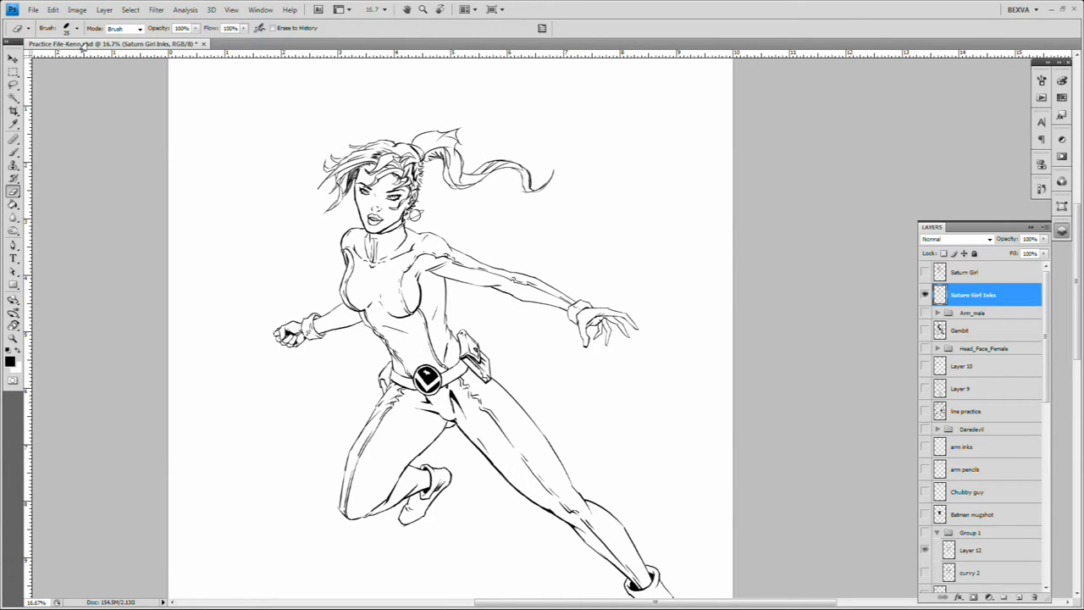
Step: Show the sketch layer, lasso the far arm and start inking a shadow on the upper arm beneath the bust
{"action": "key", "text": "b"}
{"action": "left_click", "coordinate": [925, 272]}
{"action": "scroll", "coordinate": [419, 394], "scroll_direction": "up", "scroll_amount": 1}
{"action": "key", "text": "l"}
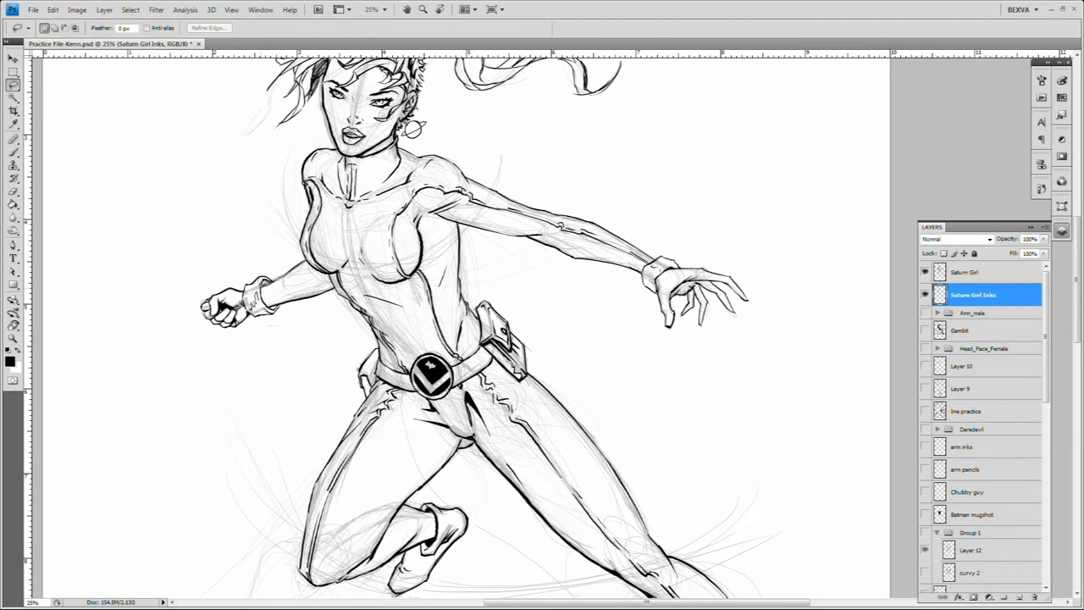
{"action": "key", "text": "b"}
{"action": "mouse_move", "coordinate": [301, 283]}
{"action": "left_mouse_down"}
{"action": "mouse_move", "coordinate": [340, 335]}
{"action": "mouse_move", "coordinate": [315, 348]}
{"action": "left_mouse_up"}
{"action": "key", "text": "ctrl+z"}
{"action": "key", "text": "ctrl+z"}
{"action": "key", "text": "F9"}
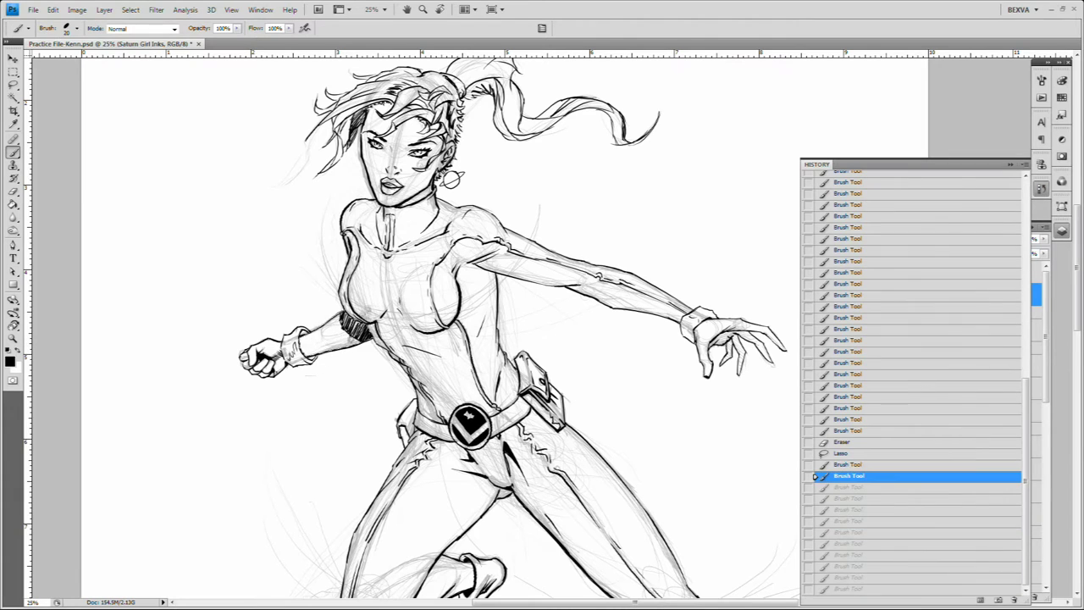
{"action": "left_click_drag", "start_coordinate": [351, 332], "coordinate": [300, 366]}
Step: Fill the shadow on the far upper arm with solid black, undoing unwanted strokes
{"action": "scroll", "coordinate": [483, 385], "scroll_direction": "up", "scroll_amount": 1}
{"action": "key", "text": "ctrl+alt+z"}
{"action": "key", "text": "ctrl+alt+z"}
{"action": "key", "text": "ctrl+alt+z"}
{"action": "key", "text": "ctrl+alt+z"}
{"action": "key", "text": "ctrl+alt+z"}
{"action": "key", "text": "ctrl+alt+z"}
{"action": "key", "text": "ctrl+alt+z"}
{"action": "key", "text": "ctrl+alt+z"}
{"action": "key", "text": "ctrl+z"}
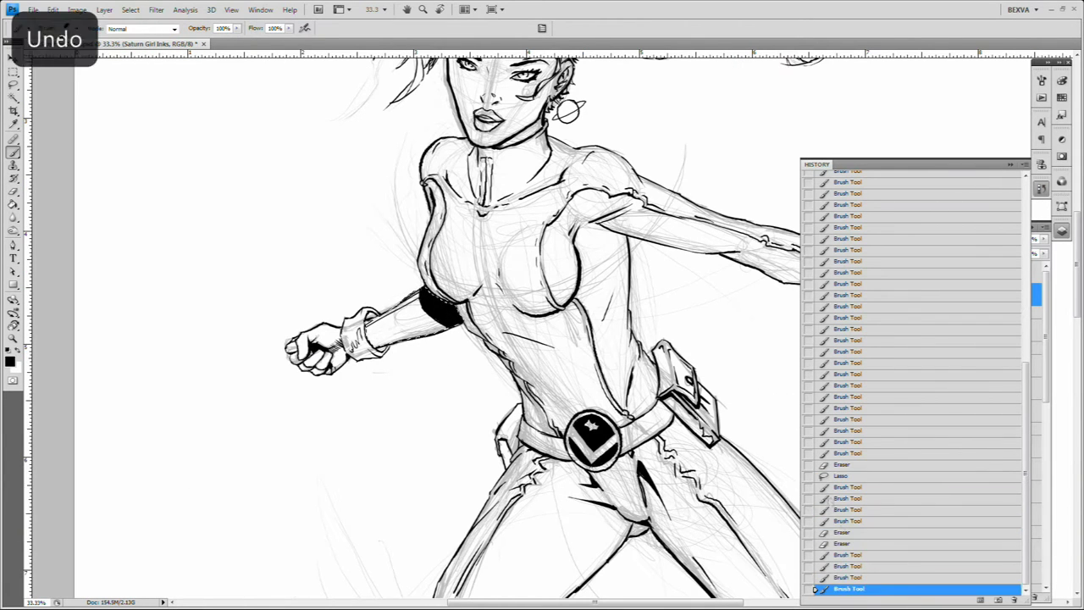
Step: Hatch the far forearm with long parallel lines from the black shadow to the cuff and clear the selection
{"action": "key", "text": "ctrl+alt+z"}
{"action": "key", "text": "ctrl+alt+z"}
{"action": "key", "text": "ctrl+alt+z"}
{"action": "key", "text": "ctrl+z"}
{"action": "scroll", "coordinate": [366, 339], "scroll_direction": "down", "scroll_amount": 1}
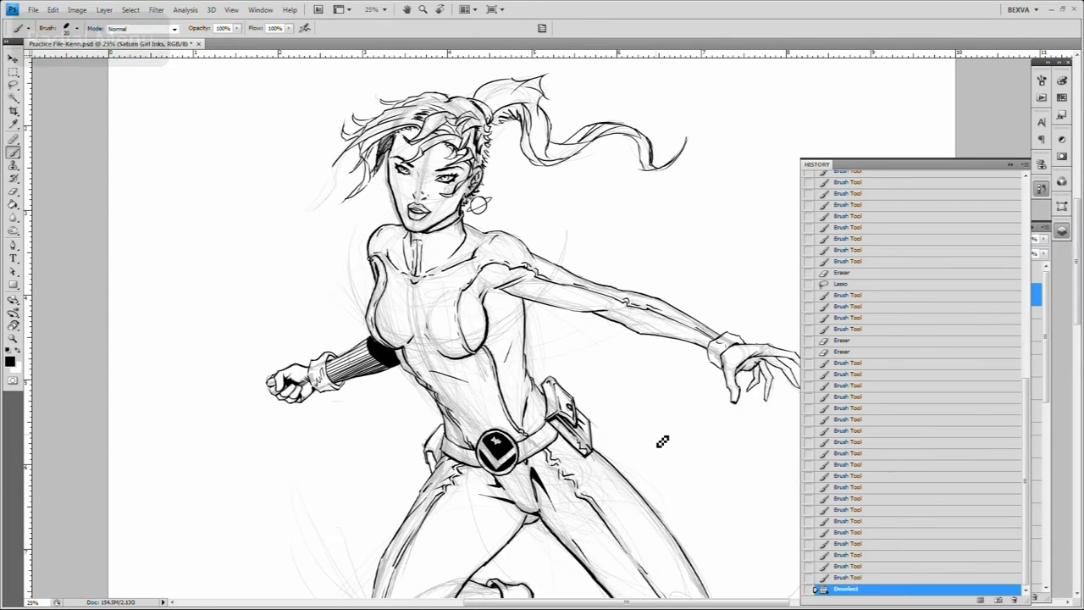
Step: Step back through the far forearm's hatching, re-ink it and view the inks with the sketch layer hidden
{"action": "key", "text": "ctrl+alt+z"}
{"action": "key", "text": "ctrl+alt+z"}
{"action": "key", "text": "ctrl+alt+z"}
{"action": "key", "text": "ctrl+alt+z"}
{"action": "key", "text": "ctrl+alt+z"}
{"action": "key", "text": "ctrl+alt+z"}
{"action": "key", "text": "ctrl+alt+z"}
{"action": "mouse_move", "coordinate": [355, 356]}
{"action": "left_mouse_down"}
{"action": "mouse_move", "coordinate": [322, 373]}
{"action": "mouse_move", "coordinate": [339, 373]}
{"action": "left_mouse_up"}
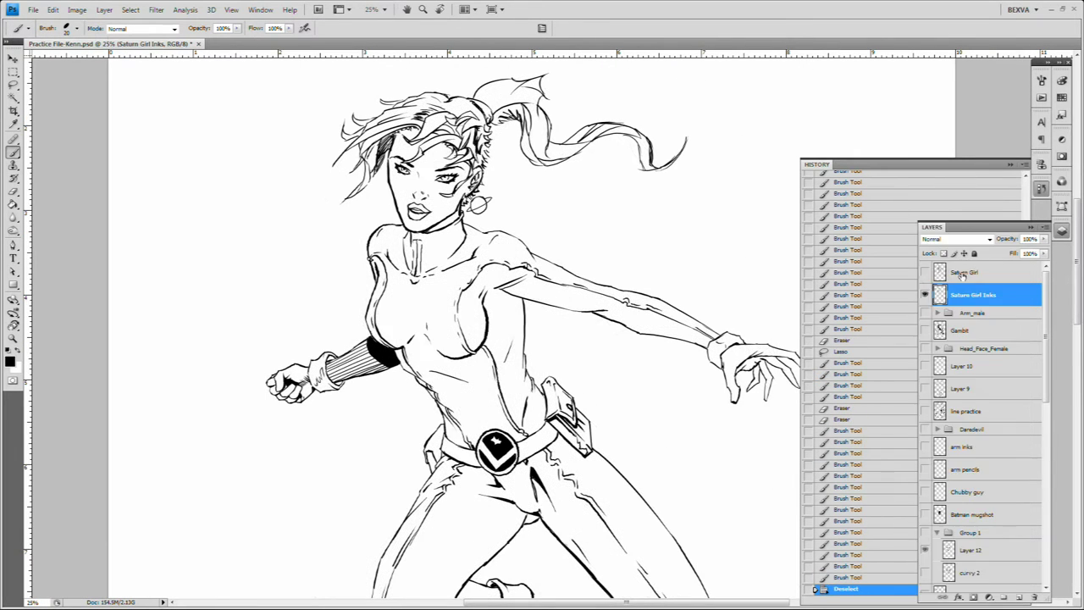
Step: Step back and forth through the far forearm's hatching strokes to compare and adjust their density
{"action": "key", "text": "ctrl+alt+z"}
{"action": "key", "text": "ctrl+alt+z"}
{"action": "key", "text": "ctrl+alt+z"}
{"action": "key", "text": "ctrl+alt+z"}
{"action": "key", "text": "ctrl+alt+z"}
{"action": "key", "text": "ctrl+alt+z"}
{"action": "key", "text": "ctrl+alt+z"}
{"action": "key", "text": "ctrl+alt+z"}
{"action": "key", "text": "ctrl+alt+z"}
{"action": "key", "text": "ctrl+alt+z"}
{"action": "key", "text": "ctrl+alt+z"}
{"action": "key", "text": "ctrl+alt+z"}
{"action": "key", "text": "ctrl+alt+z"}
{"action": "key", "text": "ctrl+z"}
{"action": "key", "text": "ctrl+alt+z"}
{"action": "key", "text": "ctrl+alt+z"}
{"action": "key", "text": "ctrl+alt+z"}
{"action": "key", "text": "ctrl+alt+z"}
{"action": "key", "text": "ctrl+alt+z"}
{"action": "key", "text": "ctrl+alt+z"}
{"action": "key", "text": "ctrl+alt+z"}
{"action": "key", "text": "ctrl+alt+z"}
{"action": "key", "text": "ctrl+alt+z"}
{"action": "key", "text": "ctrl+alt+z"}
{"action": "key", "text": "ctrl+alt+z"}
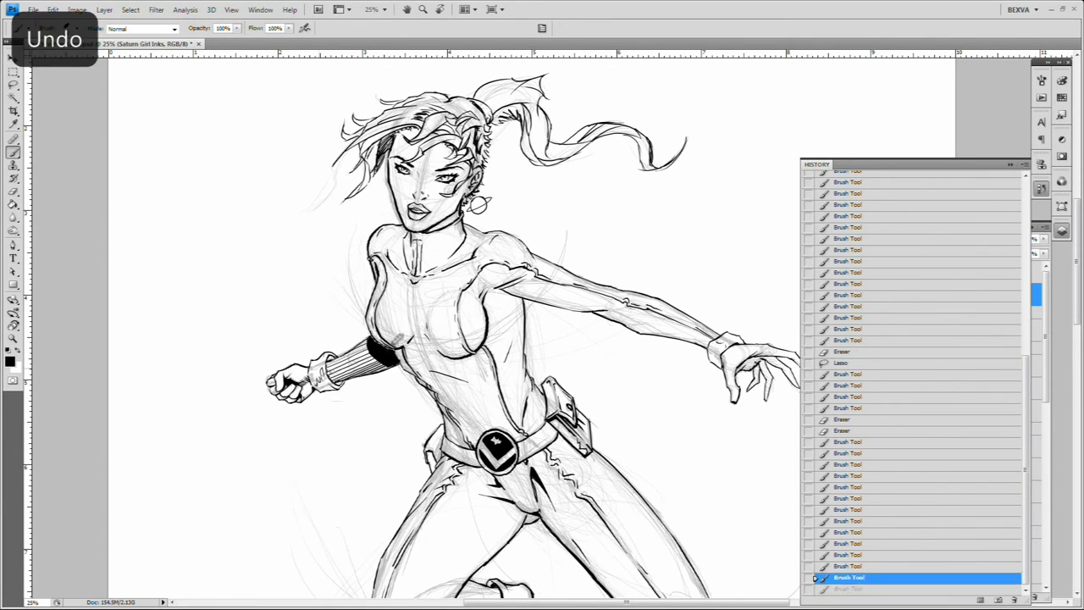
{"action": "key", "text": "ctrl+shift+z"}
{"action": "key", "text": "ctrl+shift+z"}
{"action": "key", "text": "ctrl+z"}
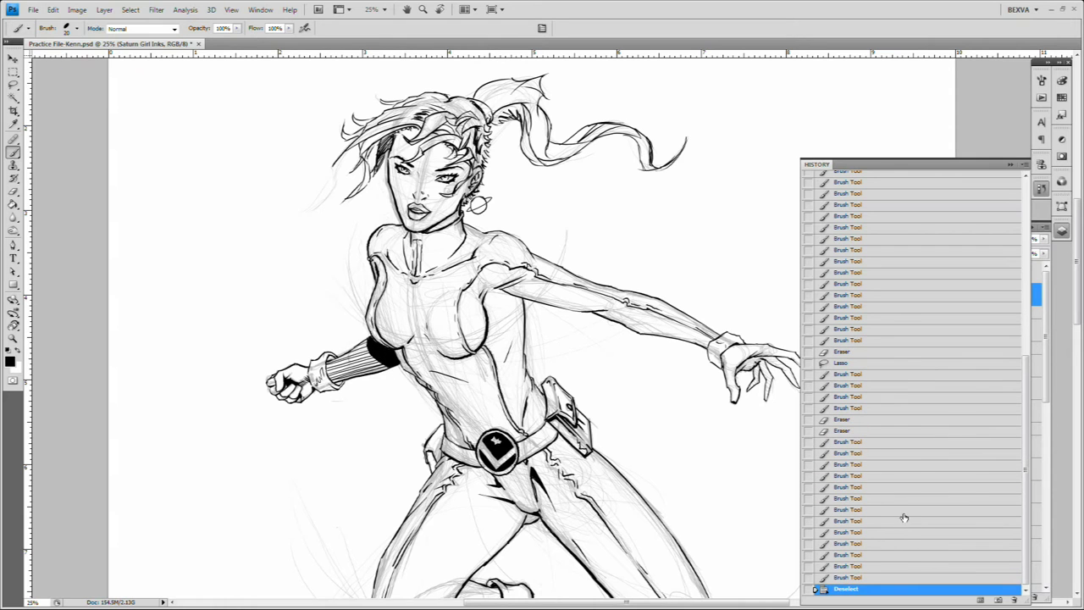
Step: Undo the last hatching strokes on the far forearm and deselect the arm area
{"action": "key", "text": "ctrl+z"}
{"action": "key", "text": "ctrl+z"}
{"action": "key", "text": "ctrl+alt+z"}
{"action": "key", "text": "ctrl+d"}
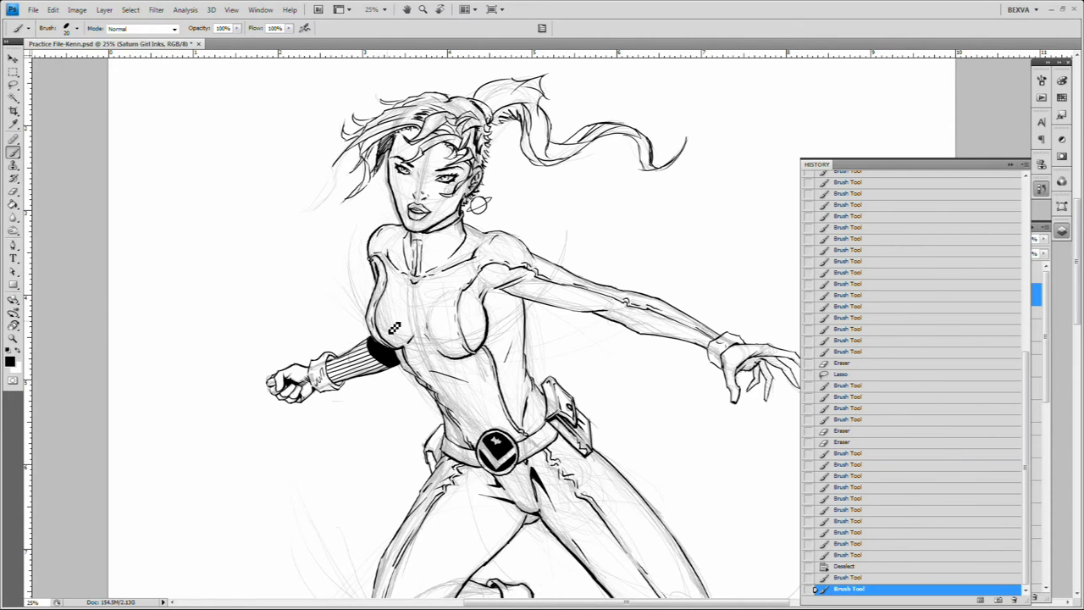
Step: Ink heavier creases at the hip and crotch below the belt buckle
{"action": "key", "text": "F7"}
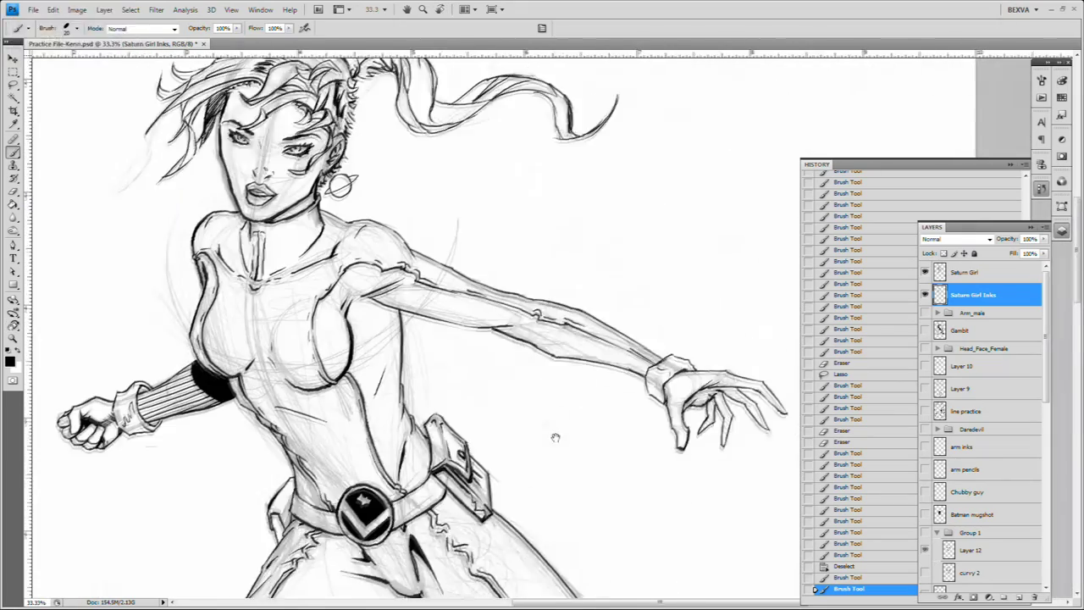
{"action": "left_click_drag", "start_coordinate": [555, 437], "coordinate": [542, 320]}
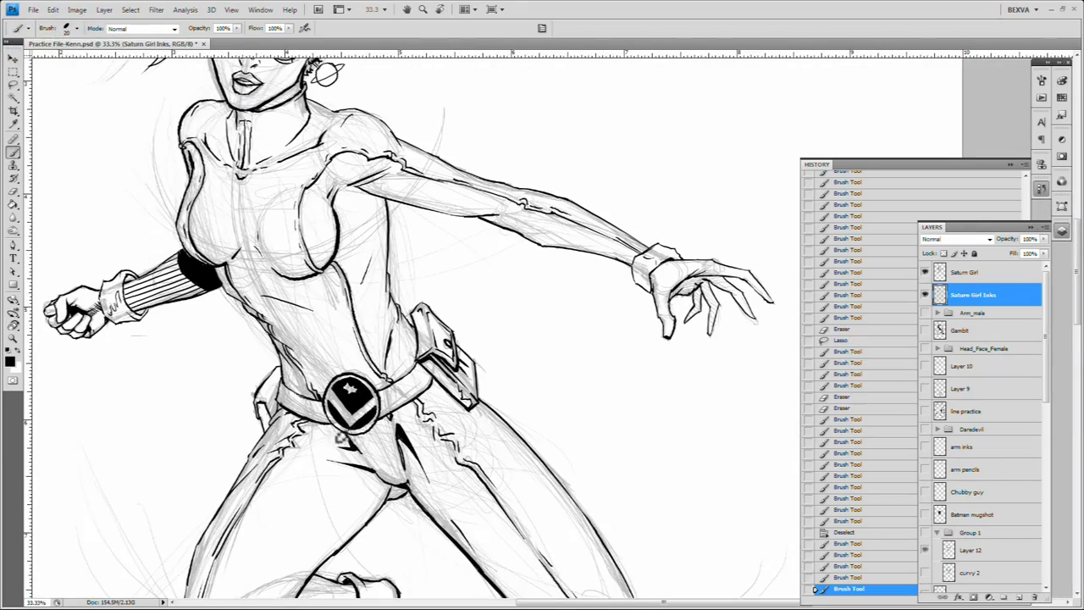
{"action": "left_click_drag", "start_coordinate": [337, 429], "coordinate": [366, 458]}
{"action": "key", "text": "e"}
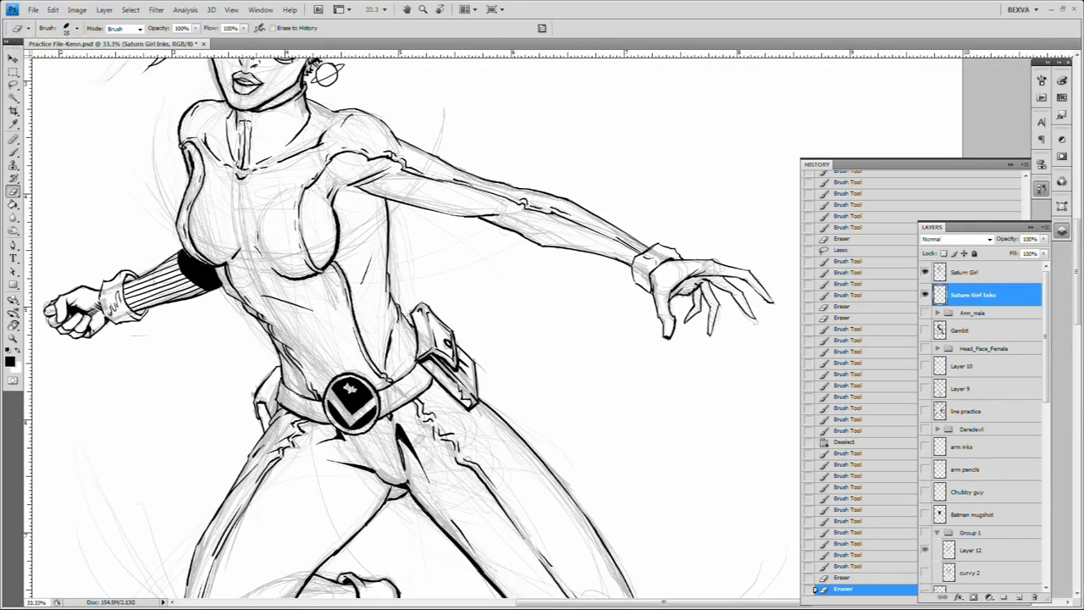
Step: Undo the last erasures and touch up the crotch crease below the belt buckle with the sketch layer hidden
{"action": "key", "text": "ctrl+z"}
{"action": "left_click", "coordinate": [925, 271]}
{"action": "key", "text": "ctrl+alt+z"}
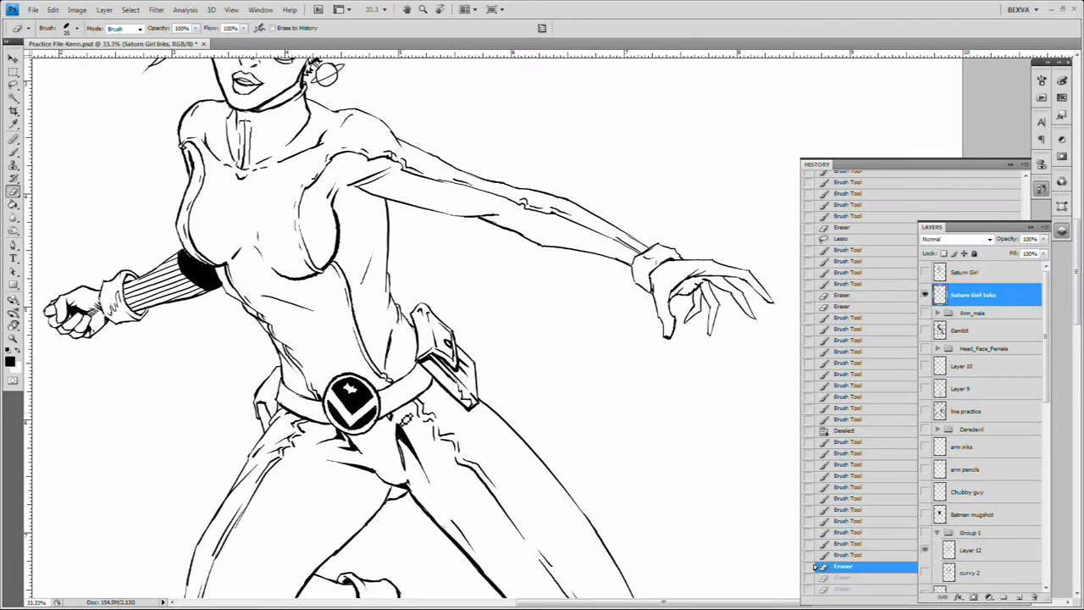
{"action": "key", "text": "b"}
{"action": "key", "text": "ctrl+shift+z"}
{"action": "key", "text": "ctrl+z"}
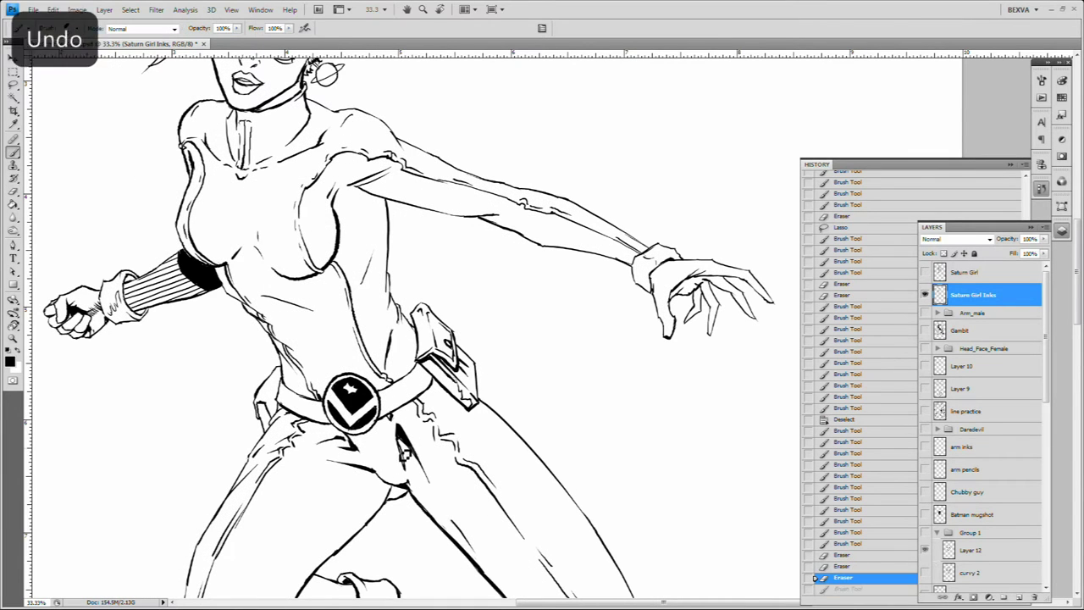
Step: Ink short contour strokes on the abdomen and upper thigh and darken the shadow beneath the crotch
{"action": "key", "text": "ctrl+minus"}
{"action": "left_click_drag", "start_coordinate": [372, 335], "coordinate": [385, 360]}
{"action": "key", "text": "ctrl+z"}
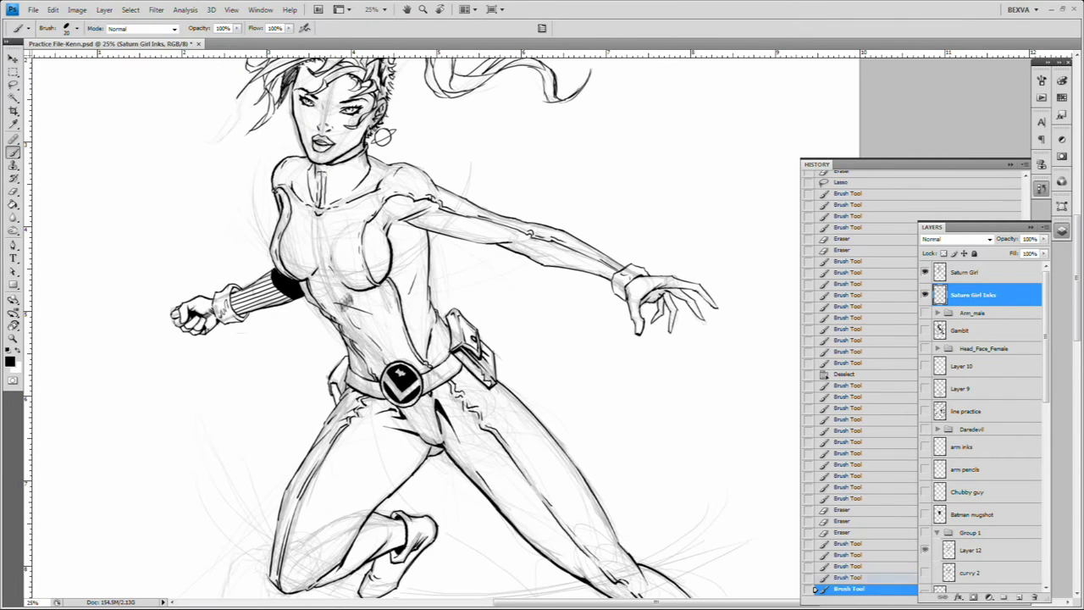
{"action": "left_click_drag", "start_coordinate": [334, 284], "coordinate": [347, 309]}
{"action": "key", "text": "e"}
{"action": "left_click_drag", "start_coordinate": [443, 448], "coordinate": [440, 306]}
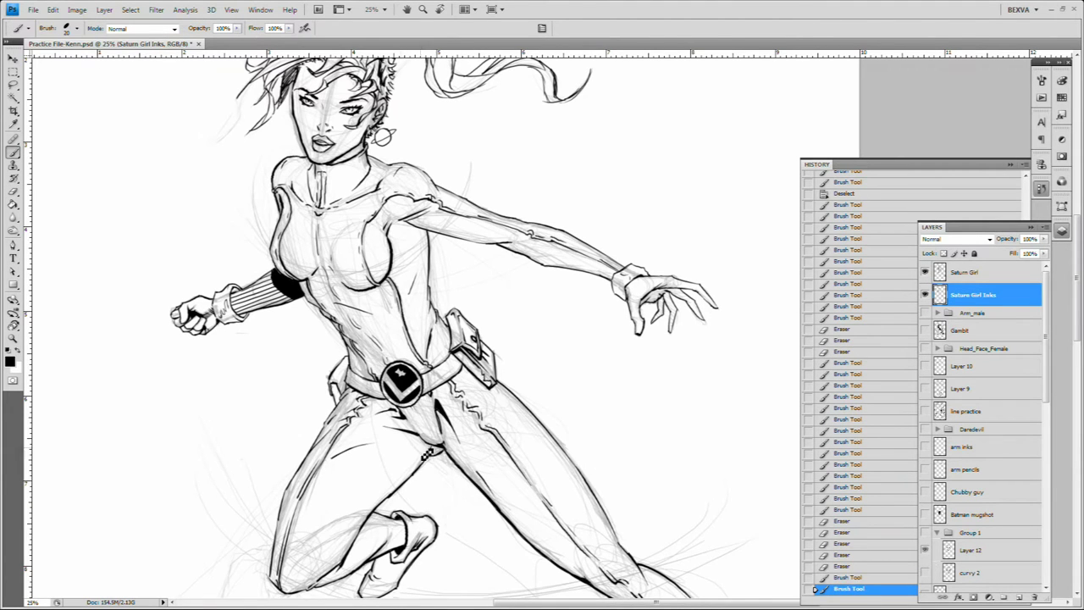
Step: On the Saturn Girl sketch layer, rough in an overhead lamp with light rays fanning down around the figure
{"action": "key", "text": "ctrl+minus"}
{"action": "key", "text": "alt+bracketright"}
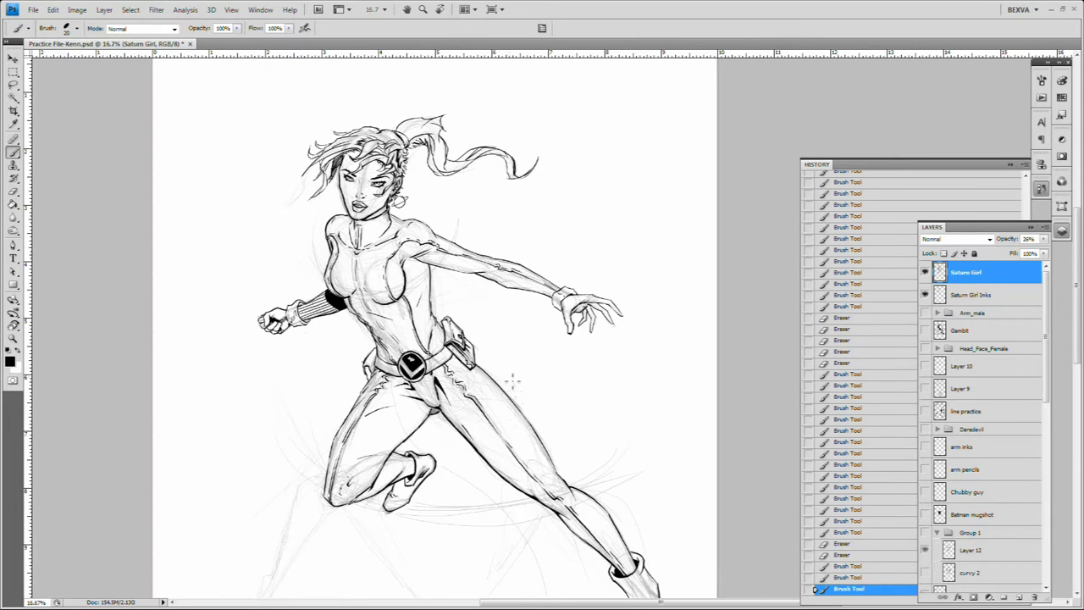
{"action": "left_click_drag", "start_coordinate": [406, 295], "coordinate": [429, 259]}
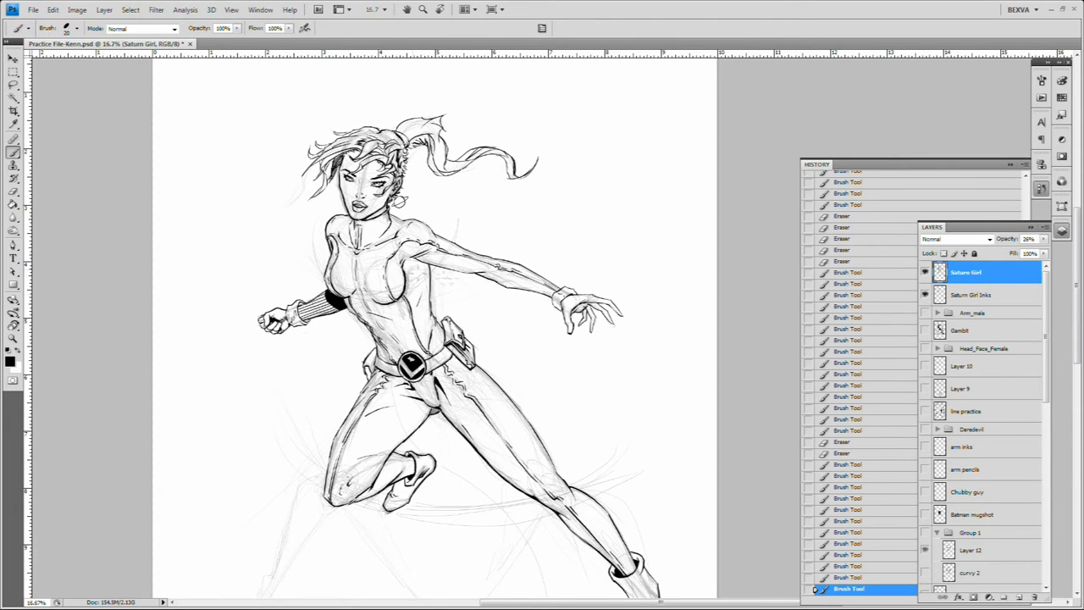
{"action": "left_click_drag", "start_coordinate": [519, 457], "coordinate": [545, 436]}
{"action": "left_click_drag", "start_coordinate": [636, 254], "coordinate": [615, 328]}
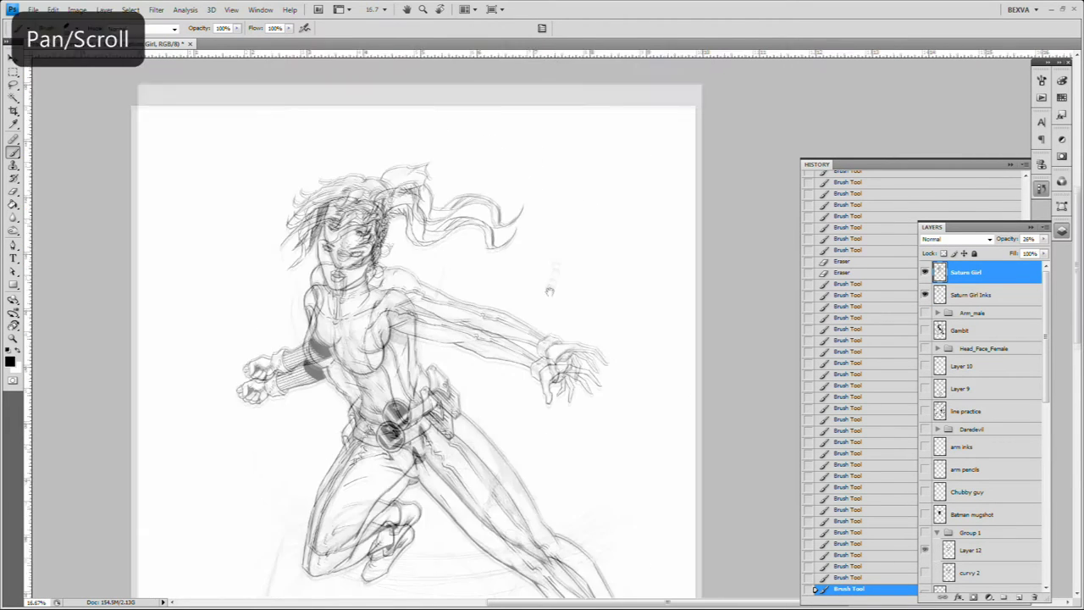
{"action": "key", "text": "e"}
{"action": "left_click_drag", "start_coordinate": [453, 118], "coordinate": [471, 139]}
{"action": "key", "text": "b"}
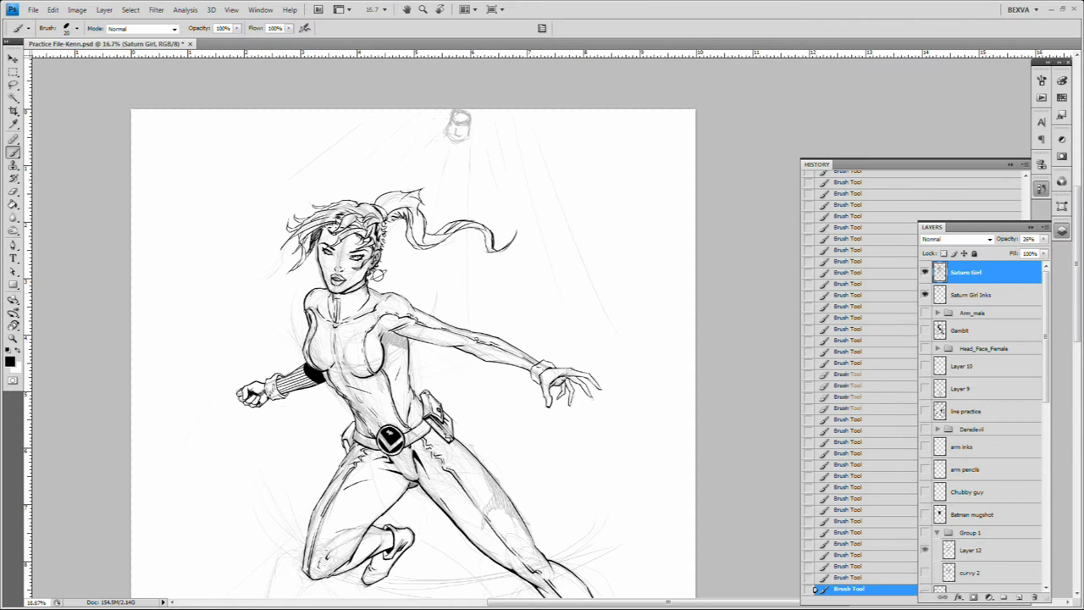
{"action": "left_click_drag", "start_coordinate": [416, 356], "coordinate": [428, 288]}
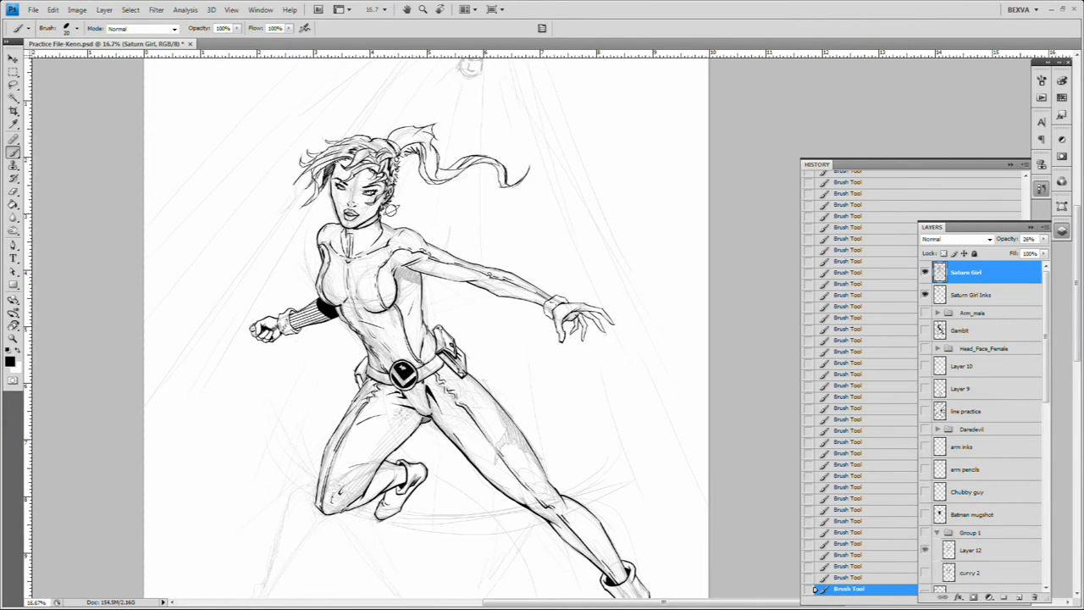
Step: Pencil rough shadow hatching under the outstretched arm, on the hip and across both thighs
{"action": "left_click_drag", "start_coordinate": [391, 481], "coordinate": [313, 358]}
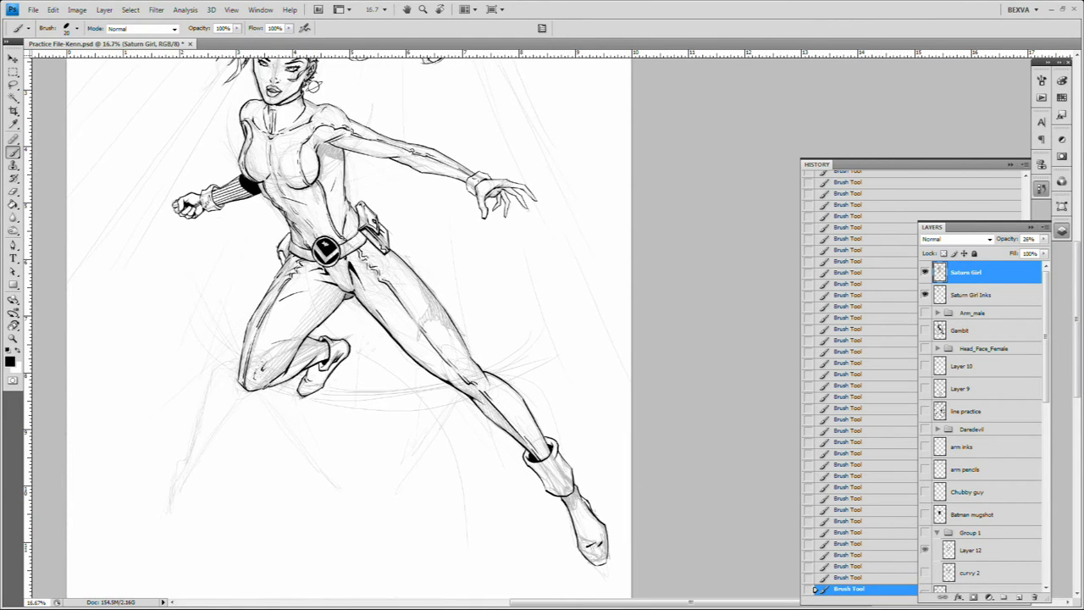
{"action": "key", "text": "ctrl+plus"}
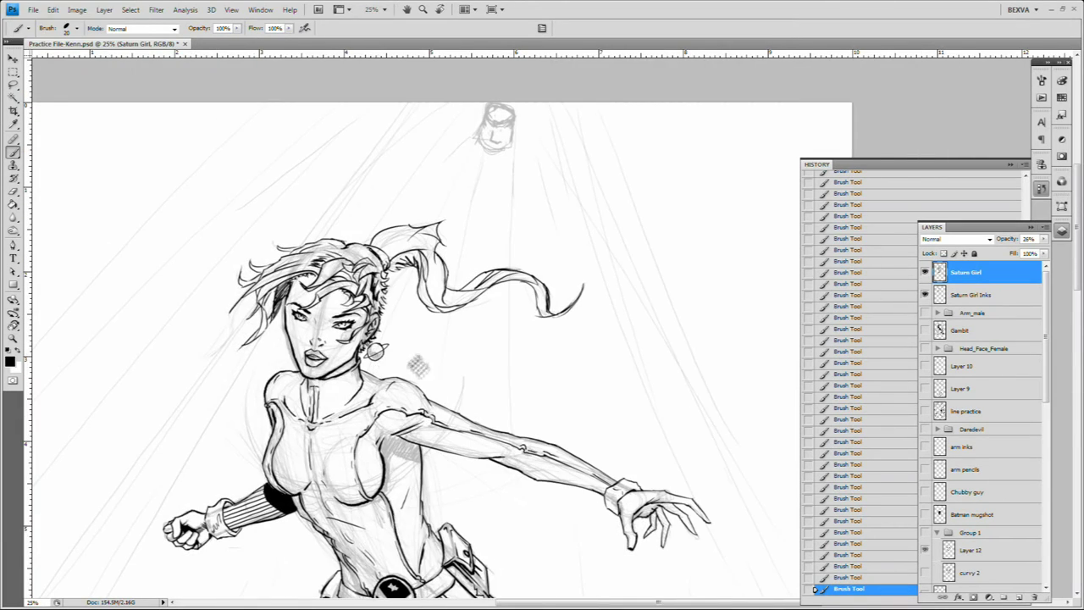
{"action": "left_click_drag", "start_coordinate": [418, 366], "coordinate": [431, 363]}
{"action": "left_click_drag", "start_coordinate": [305, 486], "coordinate": [299, 381]}
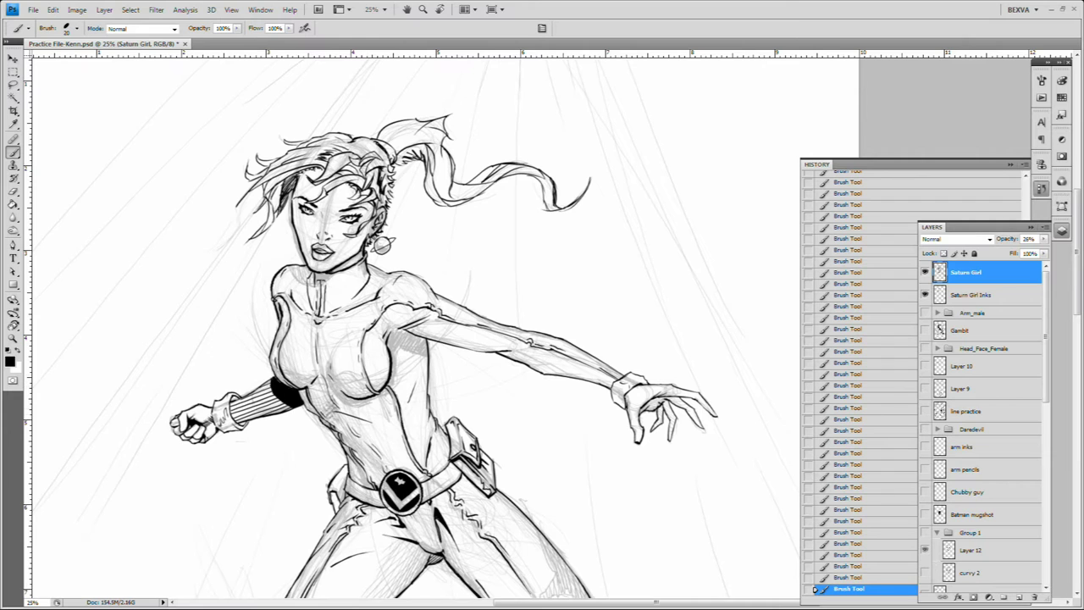
{"action": "left_click_drag", "start_coordinate": [411, 366], "coordinate": [393, 217]}
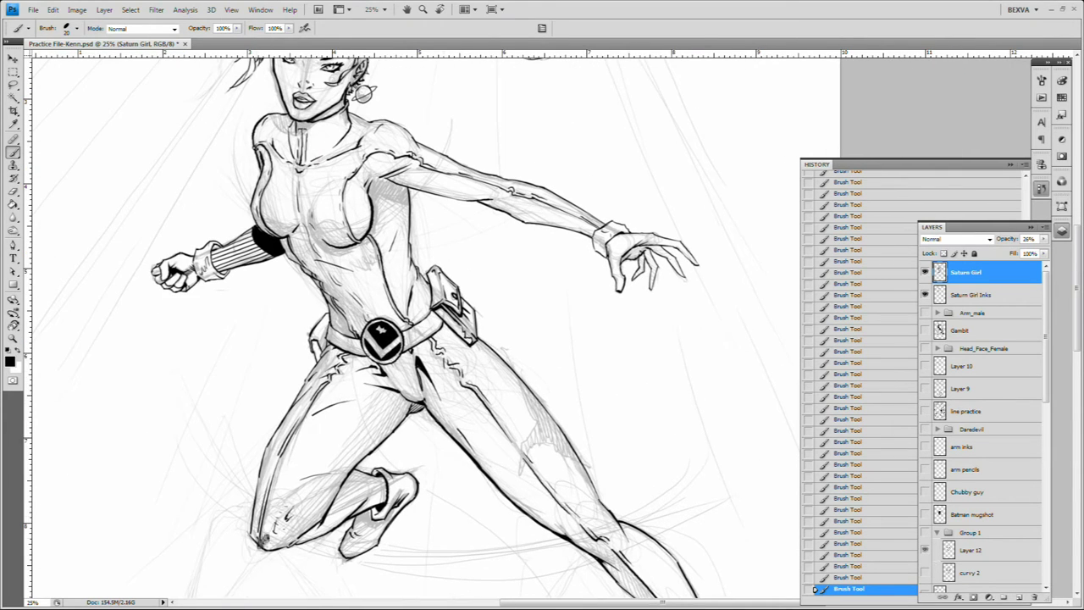
{"action": "left_click_drag", "start_coordinate": [430, 329], "coordinate": [294, 240]}
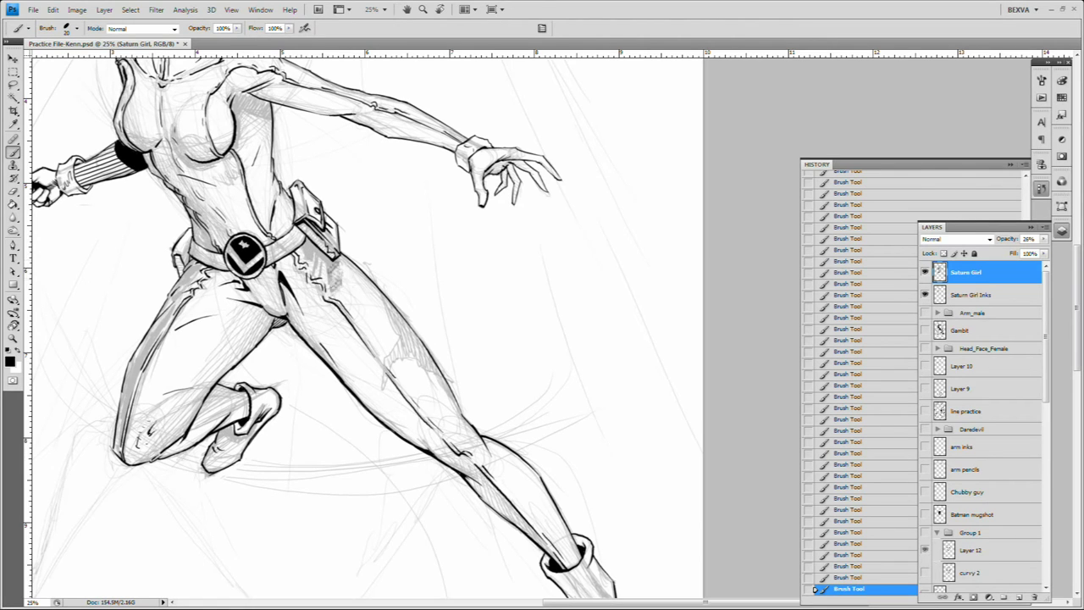
Step: Block in gray shadow shapes down the costume's leg stripes, the torso side, the breast and the outstretched arm
{"action": "left_click_drag", "start_coordinate": [369, 315], "coordinate": [444, 405]}
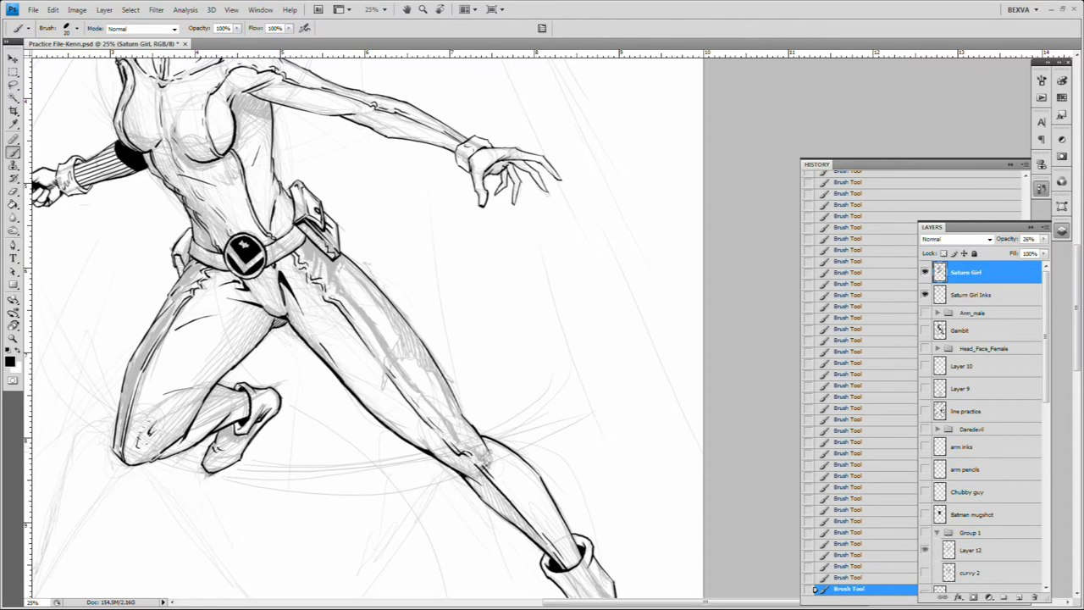
{"action": "left_click_drag", "start_coordinate": [479, 449], "coordinate": [582, 573]}
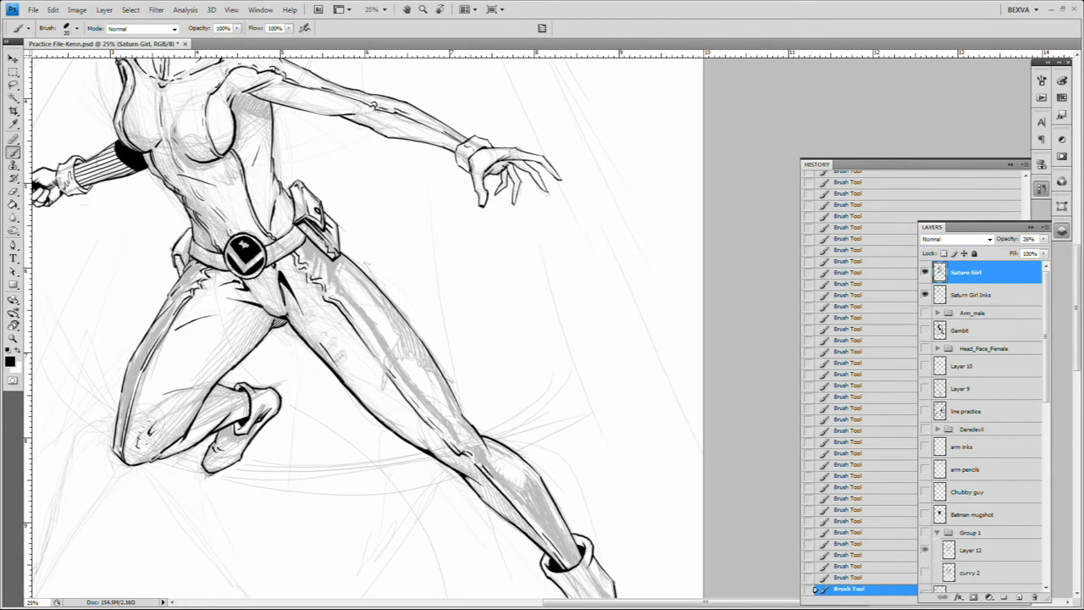
{"action": "left_click_drag", "start_coordinate": [403, 407], "coordinate": [537, 516]}
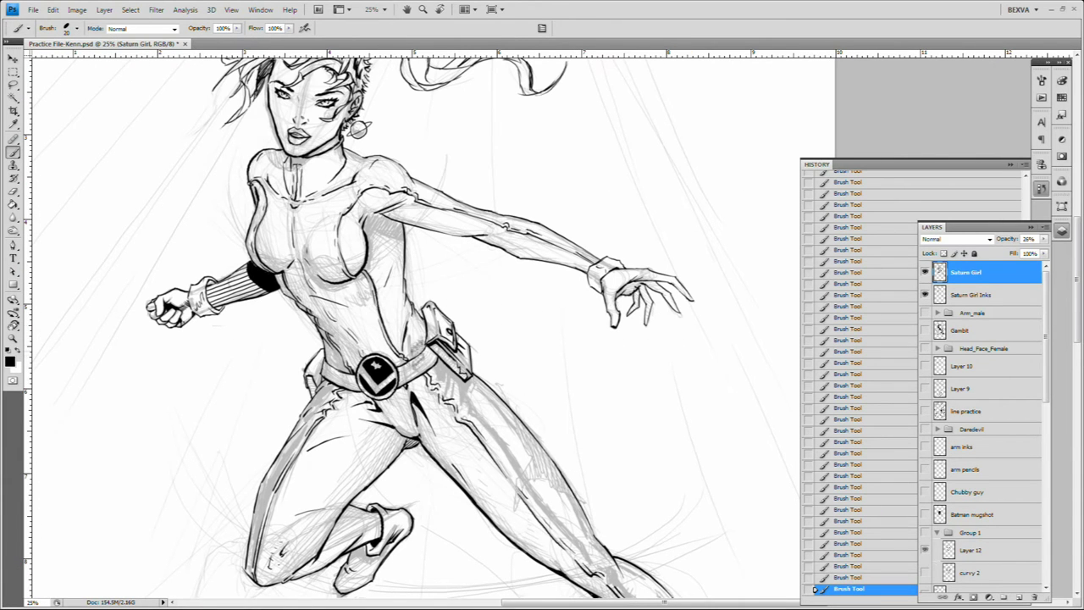
{"action": "key", "text": "e"}
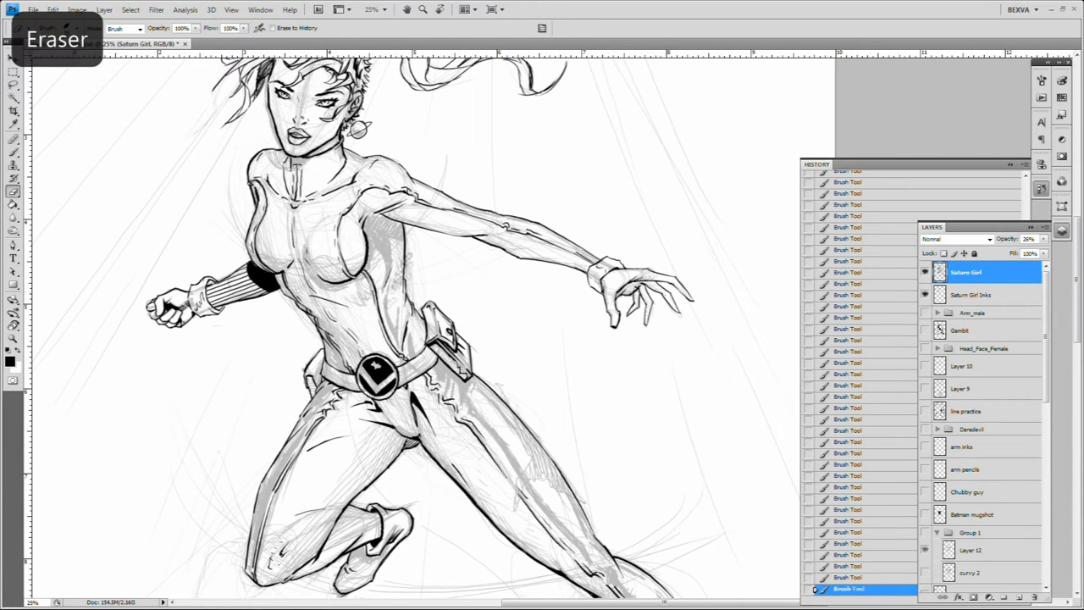
{"action": "left_click_drag", "start_coordinate": [398, 250], "coordinate": [406, 305]}
{"action": "left_click_drag", "start_coordinate": [358, 267], "coordinate": [371, 207]}
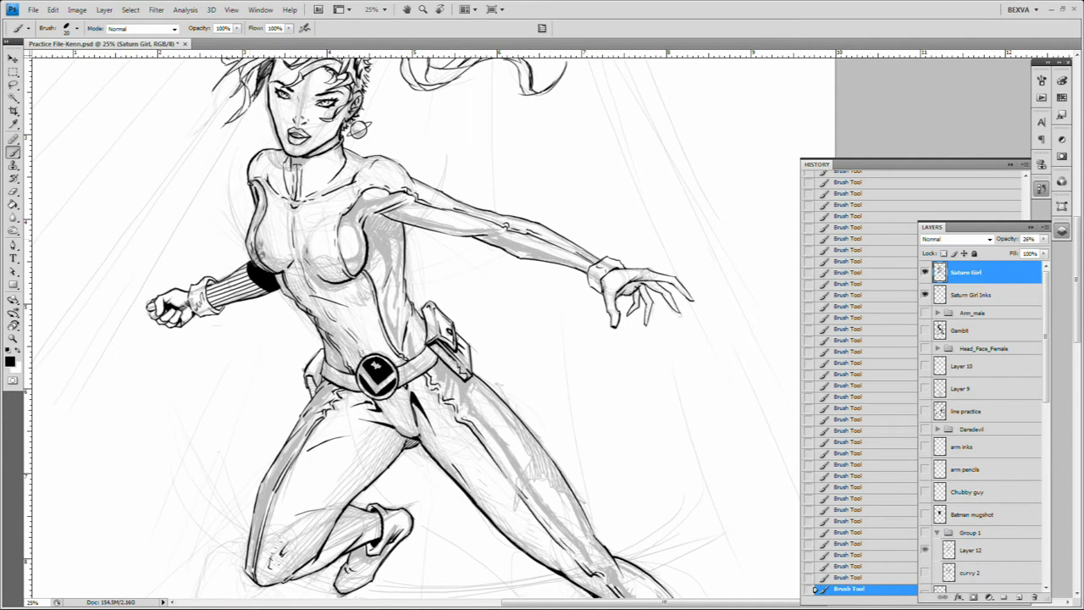
Step: On the Saturn Girl Inks layer, ink the shaded side of the planet earring and clean it up with the Eraser
{"action": "scroll", "coordinate": [258, 252], "scroll_direction": "up", "scroll_amount": 1}
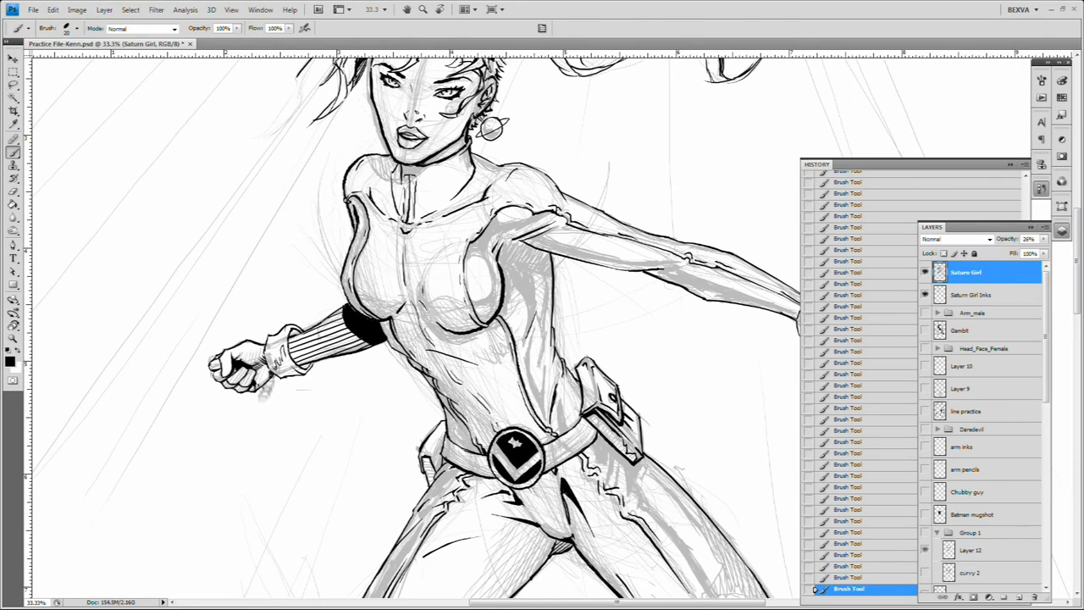
{"action": "key", "text": "alt+bracketleft"}
{"action": "scroll", "coordinate": [270, 382], "scroll_direction": "up", "scroll_amount": 3}
{"action": "scroll", "coordinate": [229, 176], "scroll_direction": "up", "scroll_amount": 1}
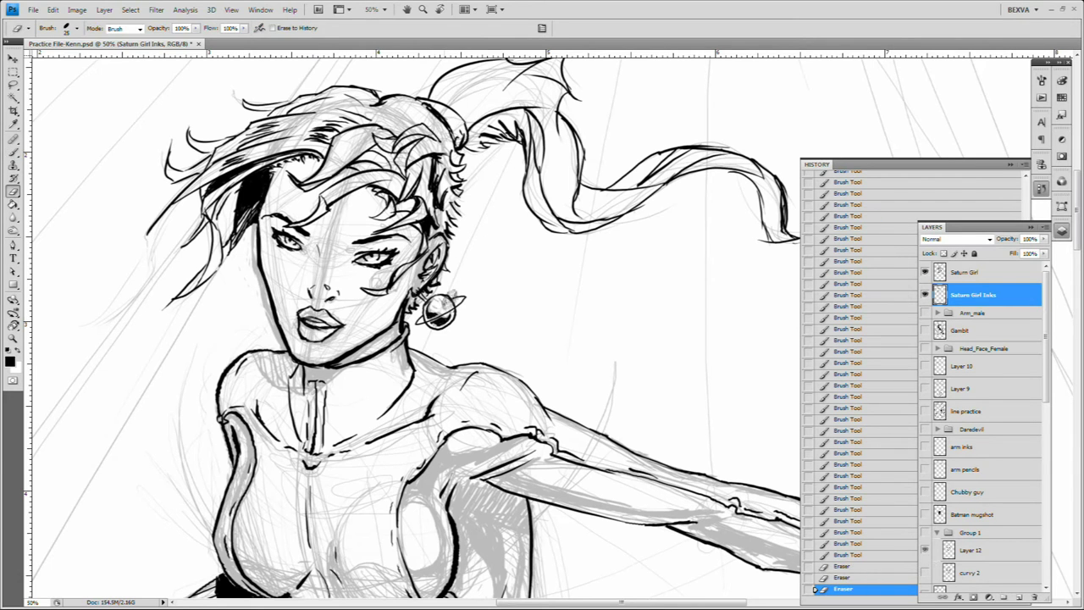
{"action": "scroll", "coordinate": [542, 313], "scroll_direction": "down", "scroll_amount": 1}
{"action": "key", "text": "ctrl+z"}
{"action": "key", "text": "e"}
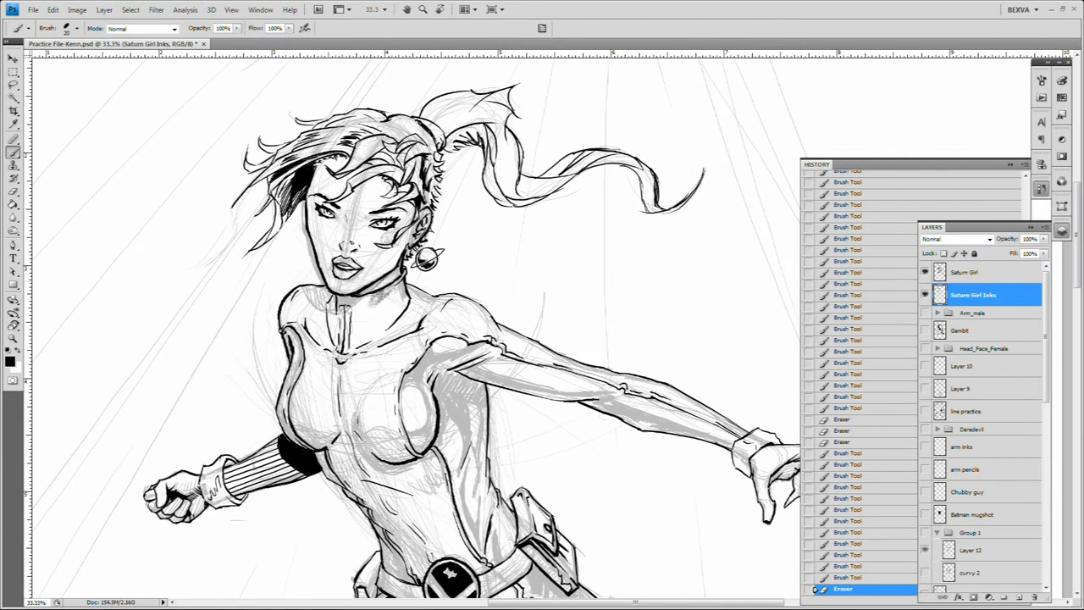
Step: Ink the shadow and hatching under the chin and fill the costume's side panel beside the breast with black
{"action": "mouse_move", "coordinate": [338, 326]}
{"action": "left_mouse_down"}
{"action": "mouse_move", "coordinate": [399, 279]}
{"action": "mouse_move", "coordinate": [388, 296]}
{"action": "left_mouse_up"}
{"action": "left_click_drag", "start_coordinate": [309, 286], "coordinate": [327, 303]}
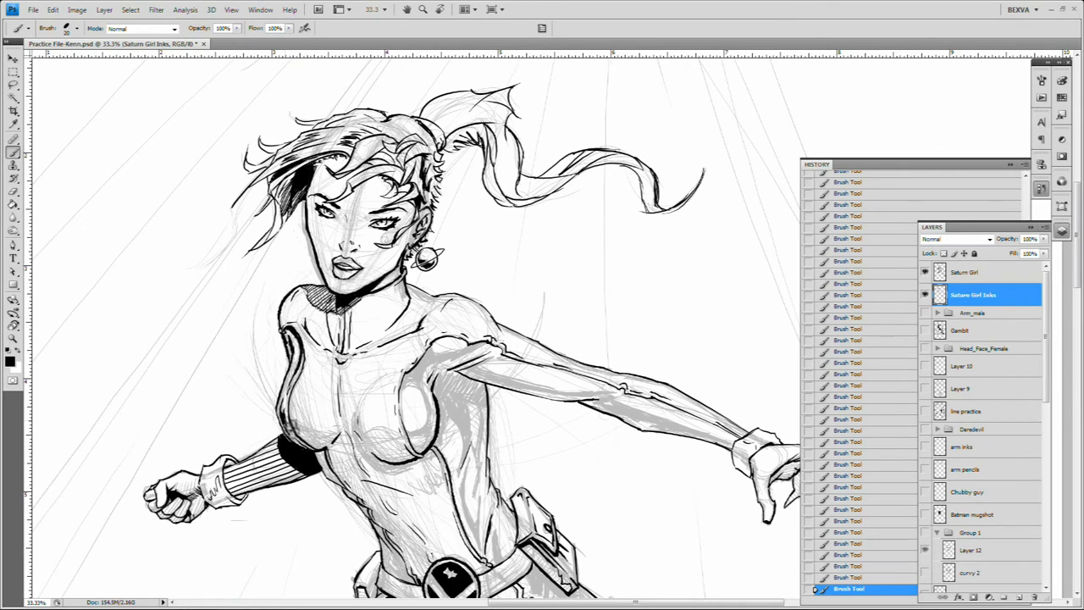
{"action": "left_click_drag", "start_coordinate": [411, 393], "coordinate": [347, 347]}
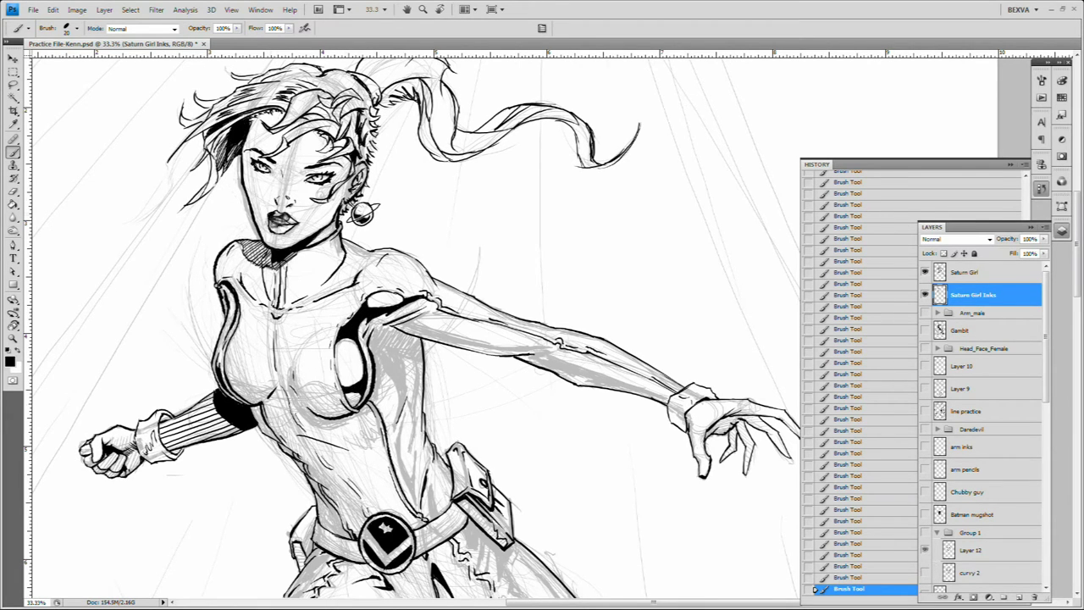
Step: Zoom in on the face, fill the upper lip with black and tidy the mouth with the Eraser
{"action": "key", "text": "ctrl+z"}
{"action": "key", "text": "ctrl+plus"}
{"action": "key", "text": "bracketleft"}
{"action": "key", "text": "e"}
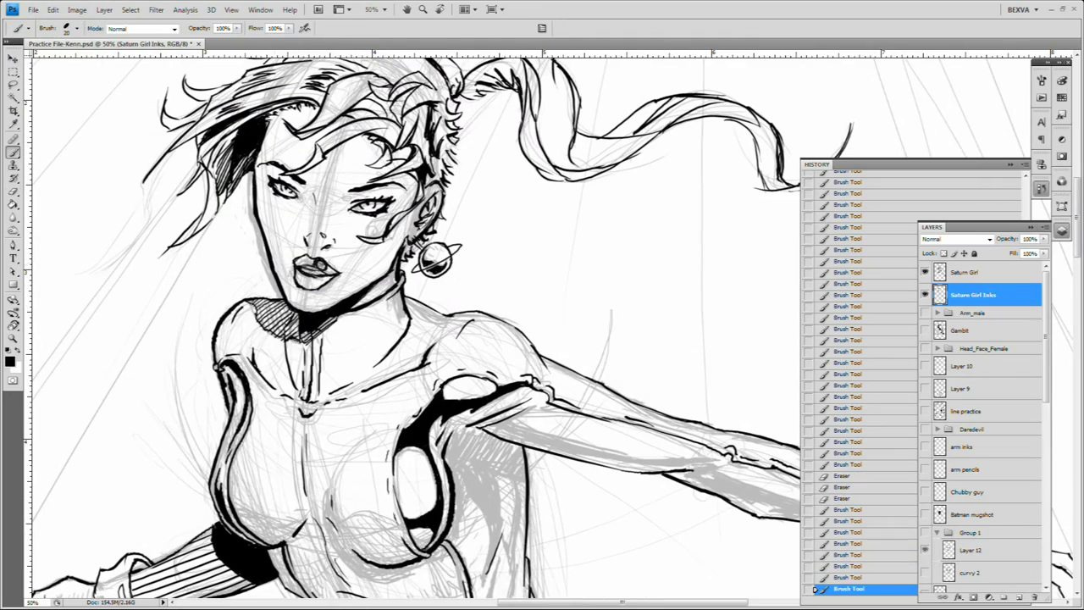
{"action": "left_click_drag", "start_coordinate": [307, 264], "coordinate": [373, 303]}
{"action": "key", "text": "ctrl+plus"}
{"action": "key", "text": "e"}
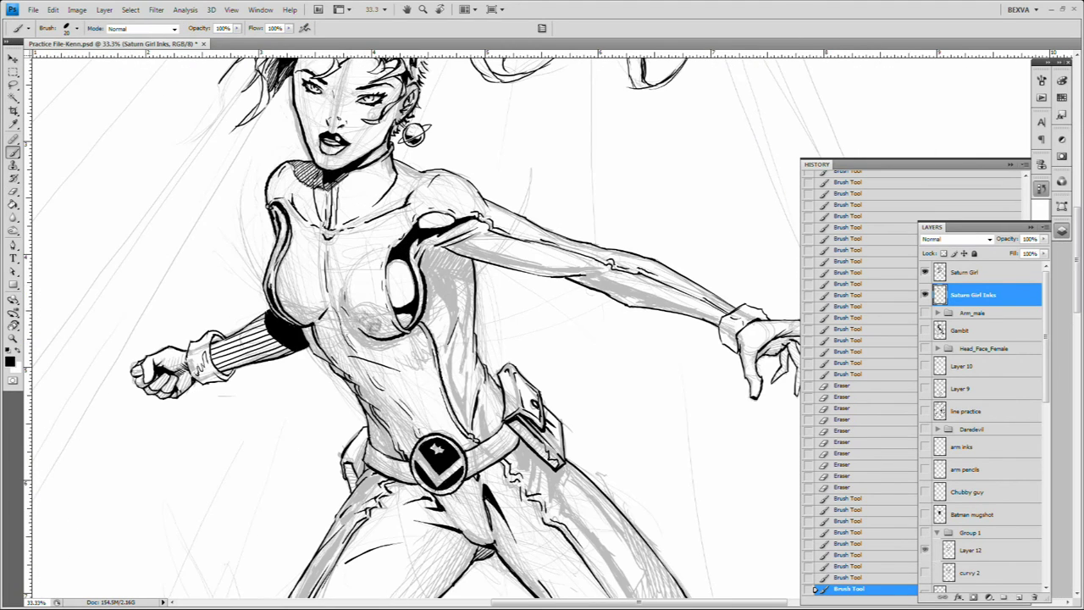
Step: Rework the ink strokes along the underside of the breast nearest the outstretched arm, stepping back through the unwanted ones
{"action": "mouse_move", "coordinate": [356, 315]}
{"action": "left_mouse_down"}
{"action": "mouse_move", "coordinate": [406, 343]}
{"action": "mouse_move", "coordinate": [412, 334]}
{"action": "mouse_move", "coordinate": [398, 340]}
{"action": "mouse_move", "coordinate": [427, 316]}
{"action": "mouse_move", "coordinate": [417, 356]}
{"action": "left_mouse_up"}
{"action": "key", "text": "ctrl+alt+z"}
{"action": "key", "text": "ctrl+alt+z"}
{"action": "key", "text": "ctrl+alt+z"}
{"action": "key", "text": "ctrl+alt+z"}
{"action": "key", "text": "ctrl+alt+z"}
{"action": "key", "text": "ctrl+alt+z"}
{"action": "key", "text": "ctrl+alt+z"}
{"action": "key", "text": "ctrl+alt+z"}
{"action": "key", "text": "ctrl+alt+z"}
{"action": "key", "text": "ctrl+alt+z"}
{"action": "key", "text": "ctrl+alt+z"}
{"action": "key", "text": "ctrl+alt+z"}
{"action": "key", "text": "ctrl+alt+z"}
{"action": "key", "text": "ctrl+alt+z"}
{"action": "key", "text": "ctrl+alt+z"}
{"action": "key", "text": "ctrl+alt+z"}
{"action": "key", "text": "ctrl+alt+z"}
{"action": "key", "text": "ctrl+alt+z"}
{"action": "key", "text": "ctrl+alt+z"}
{"action": "key", "text": "ctrl+alt+z"}
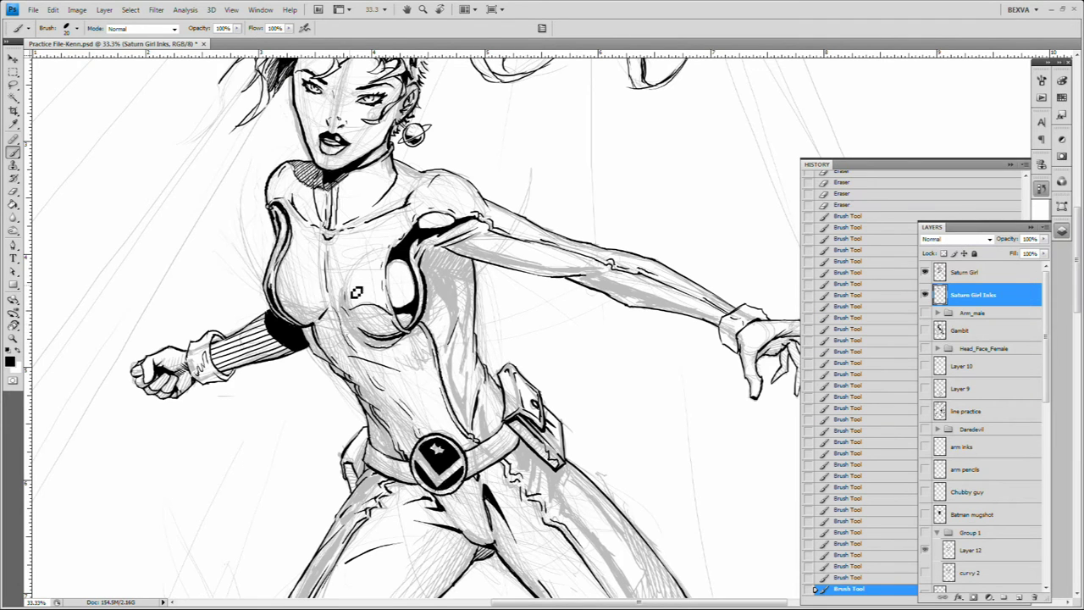
Step: Ink a solid black crescent shadow under the breast nearest the outstretched arm, checking it with the sketch layer toggled
{"action": "left_click_drag", "start_coordinate": [353, 337], "coordinate": [388, 356]}
{"action": "mouse_move", "coordinate": [372, 356]}
{"action": "left_mouse_down"}
{"action": "mouse_move", "coordinate": [347, 292]}
{"action": "mouse_move", "coordinate": [403, 354]}
{"action": "left_mouse_up"}
{"action": "key", "text": "ctrl+comma"}
{"action": "key", "text": "e"}
{"action": "key", "text": "ctrl+comma"}
{"action": "key", "text": "ctrl+comma"}
{"action": "key", "text": "b"}
{"action": "key", "text": "ctrl+comma"}
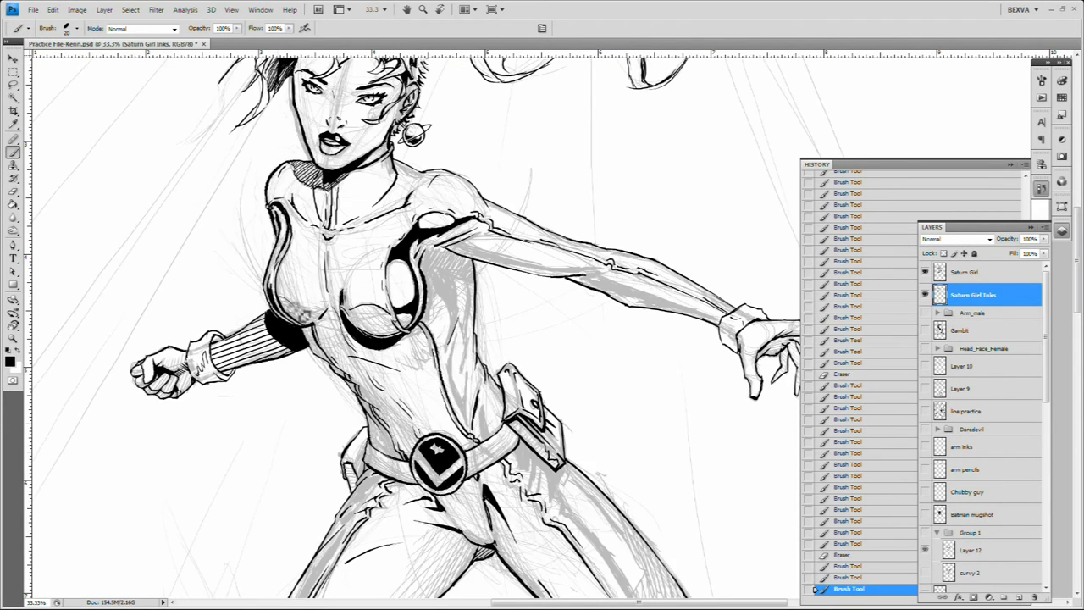
Step: Thicken the ink contour under the other breast, beside the far arm
{"action": "left_click_drag", "start_coordinate": [279, 296], "coordinate": [339, 324]}
{"action": "key", "text": "ctrl+comma"}
{"action": "key", "text": "ctrl+z"}
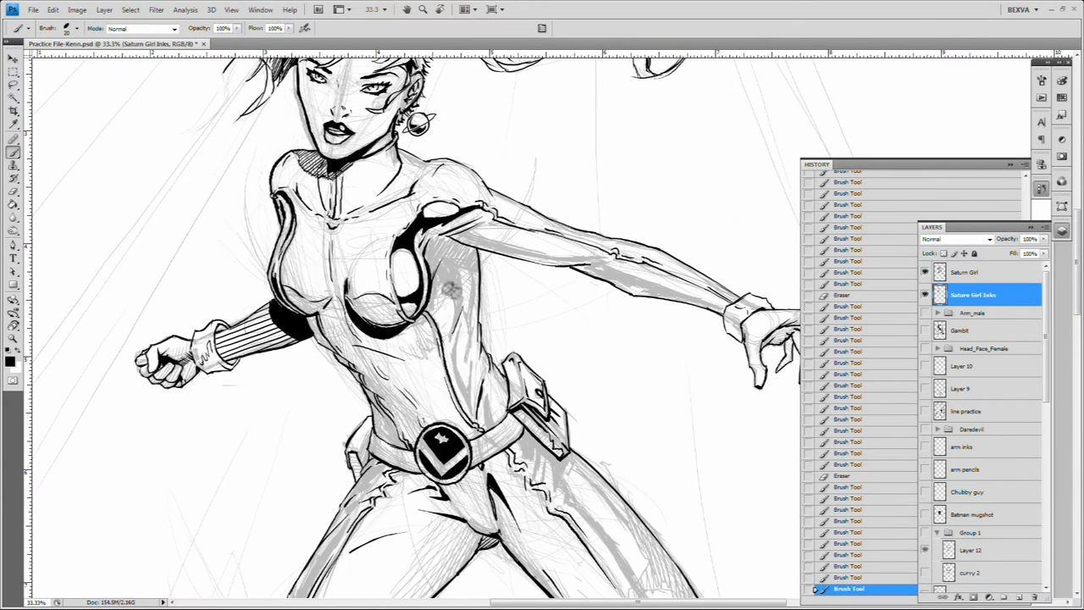
Step: Ink solid black shadows from the armpit down the side of the torso to the belt and hip pouch
{"action": "key", "text": "b"}
{"action": "mouse_move", "coordinate": [449, 290]}
{"action": "left_mouse_down"}
{"action": "mouse_move", "coordinate": [464, 326]}
{"action": "mouse_move", "coordinate": [445, 258]}
{"action": "mouse_move", "coordinate": [453, 269]}
{"action": "left_mouse_up"}
{"action": "key", "text": "ctrl+minus"}
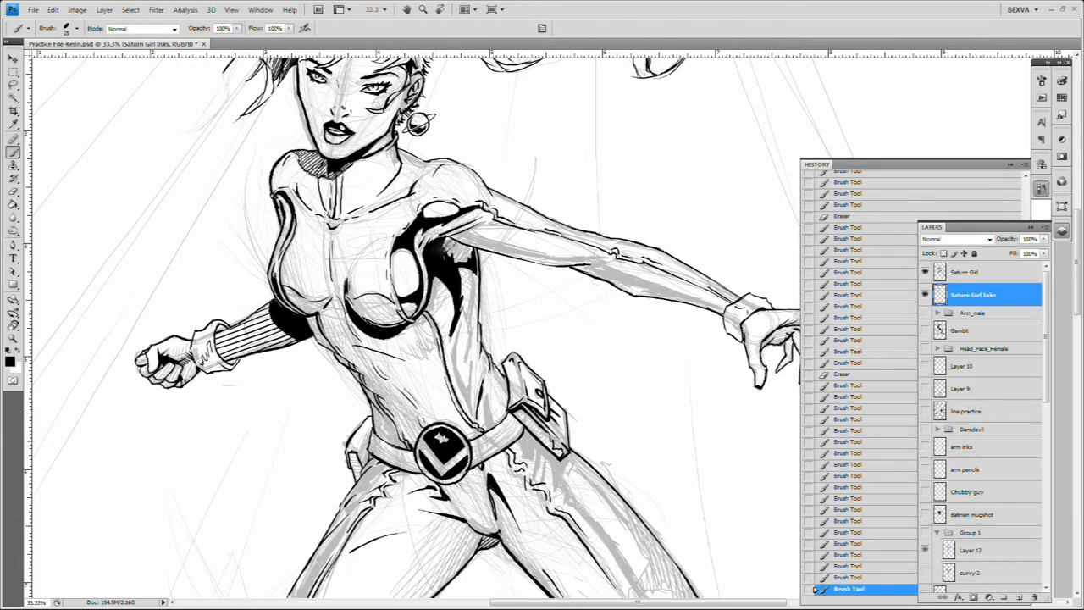
{"action": "left_click_drag", "start_coordinate": [489, 324], "coordinate": [501, 391]}
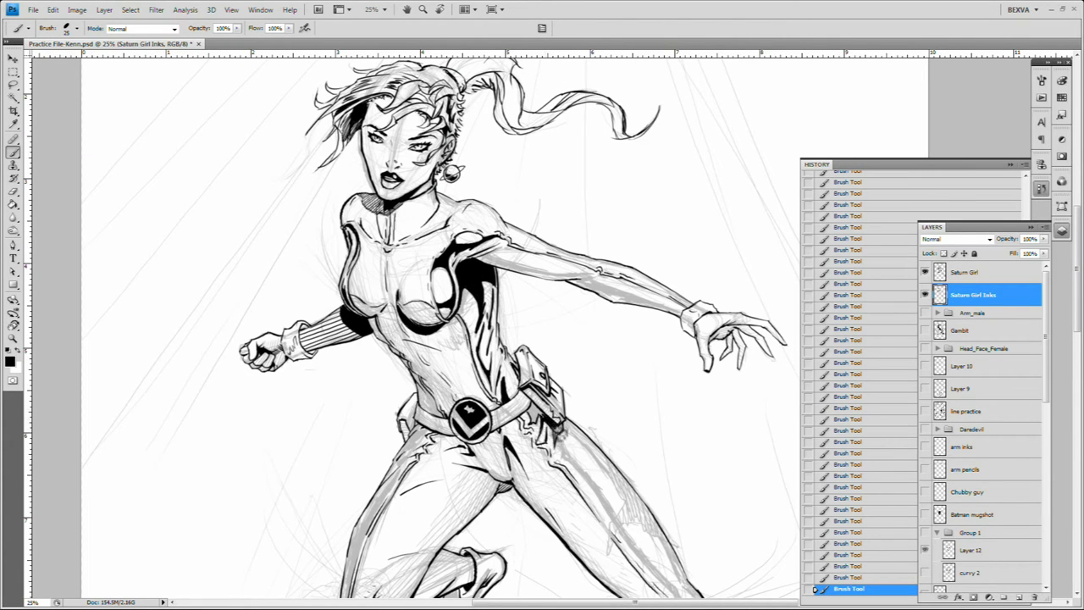
Step: Ink solid black shadows down the extended leg, from the hip along the thigh stripe to the boot cuff
{"action": "left_click_drag", "start_coordinate": [566, 439], "coordinate": [571, 472]}
{"action": "mouse_move", "coordinate": [593, 474]}
{"action": "left_mouse_down"}
{"action": "mouse_move", "coordinate": [549, 404]}
{"action": "mouse_move", "coordinate": [619, 508]}
{"action": "left_mouse_up"}
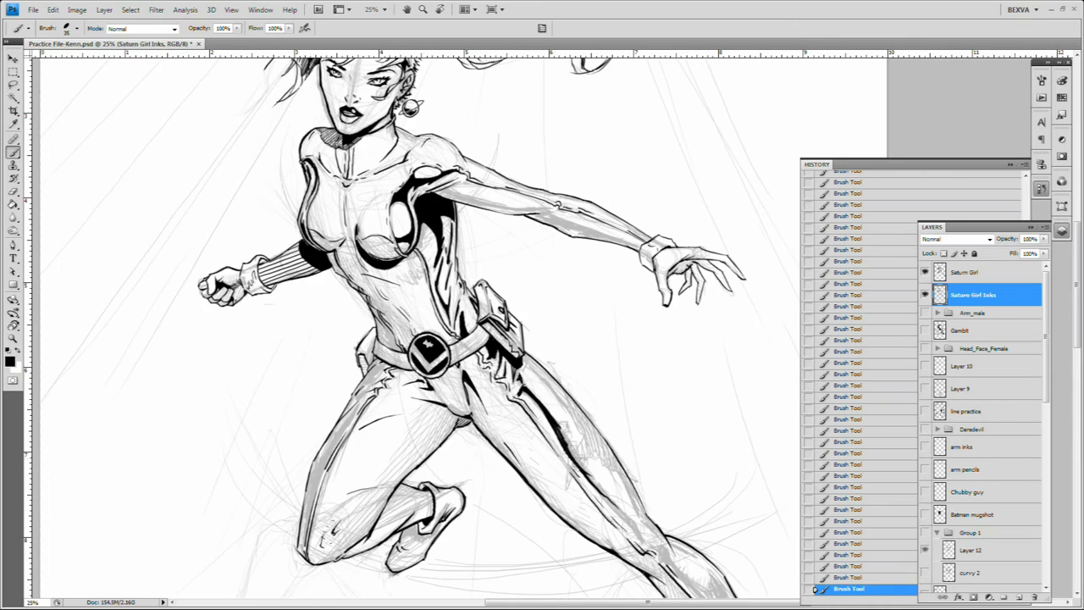
{"action": "left_click_drag", "start_coordinate": [555, 424], "coordinate": [622, 508]}
{"action": "mouse_move", "coordinate": [623, 509]}
{"action": "left_mouse_down"}
{"action": "mouse_move", "coordinate": [540, 418]}
{"action": "mouse_move", "coordinate": [626, 502]}
{"action": "mouse_move", "coordinate": [619, 476]}
{"action": "left_mouse_up"}
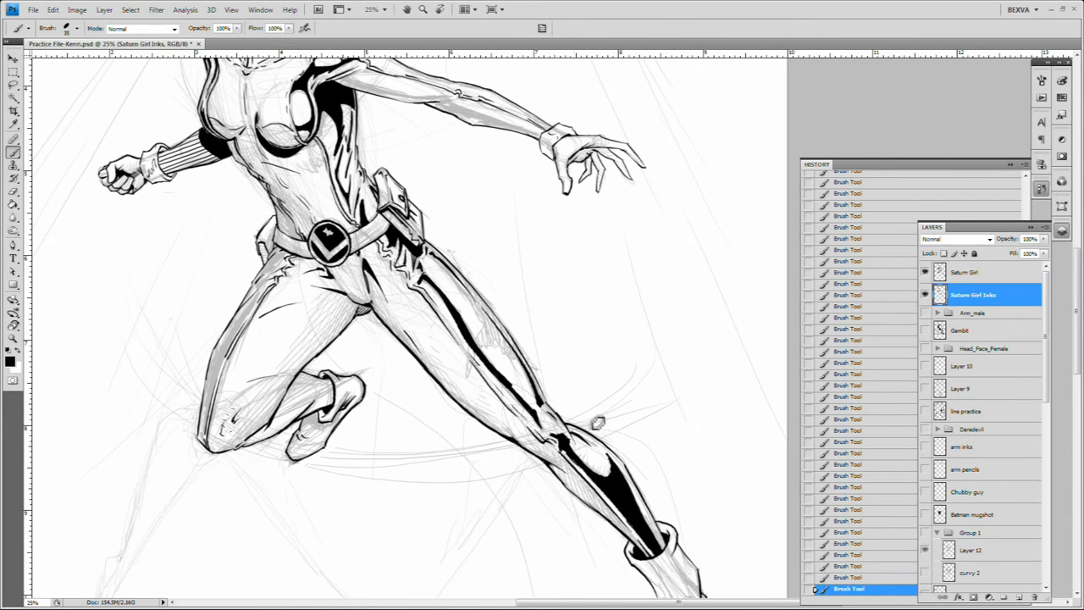
{"action": "key", "text": "ctrl+z"}
Step: Ink solid black shadows along the underside of the outstretched arm and down the bent leg's thigh stripe
{"action": "left_click_drag", "start_coordinate": [627, 215], "coordinate": [670, 317]}
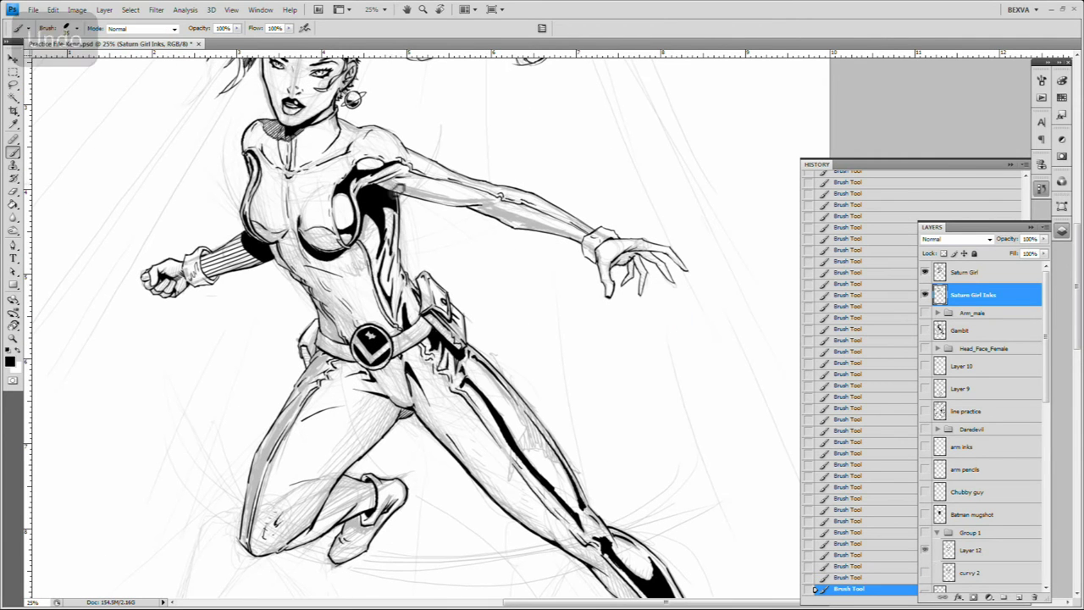
{"action": "left_click_drag", "start_coordinate": [383, 183], "coordinate": [451, 207]}
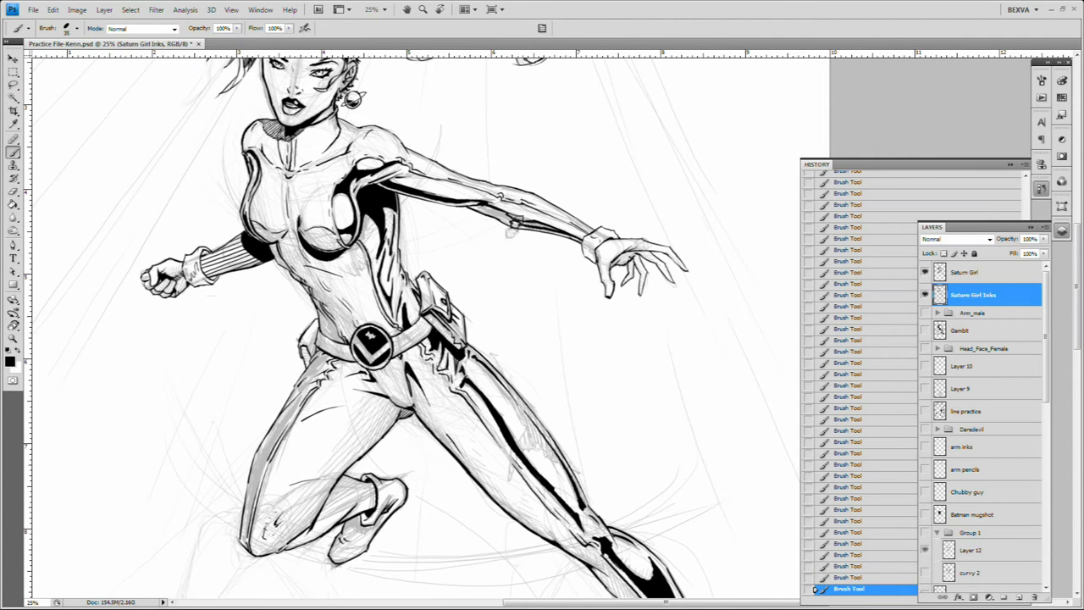
{"action": "key", "text": "b"}
{"action": "mouse_move", "coordinate": [588, 151]}
{"action": "left_mouse_down"}
{"action": "mouse_move", "coordinate": [593, 125]}
{"action": "mouse_move", "coordinate": [682, 83]}
{"action": "left_mouse_up"}
{"action": "key", "text": "ctrl+z"}
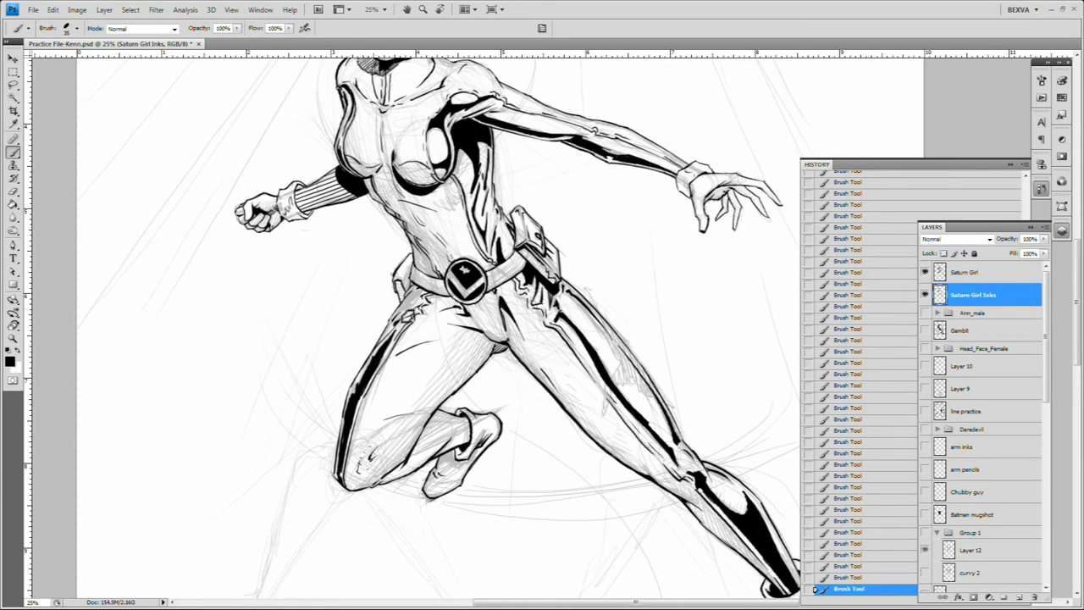
Step: Hatch the belt and the hip pouches with fine shading lines on both sides of the buckle
{"action": "key", "text": "ctrl+plus"}
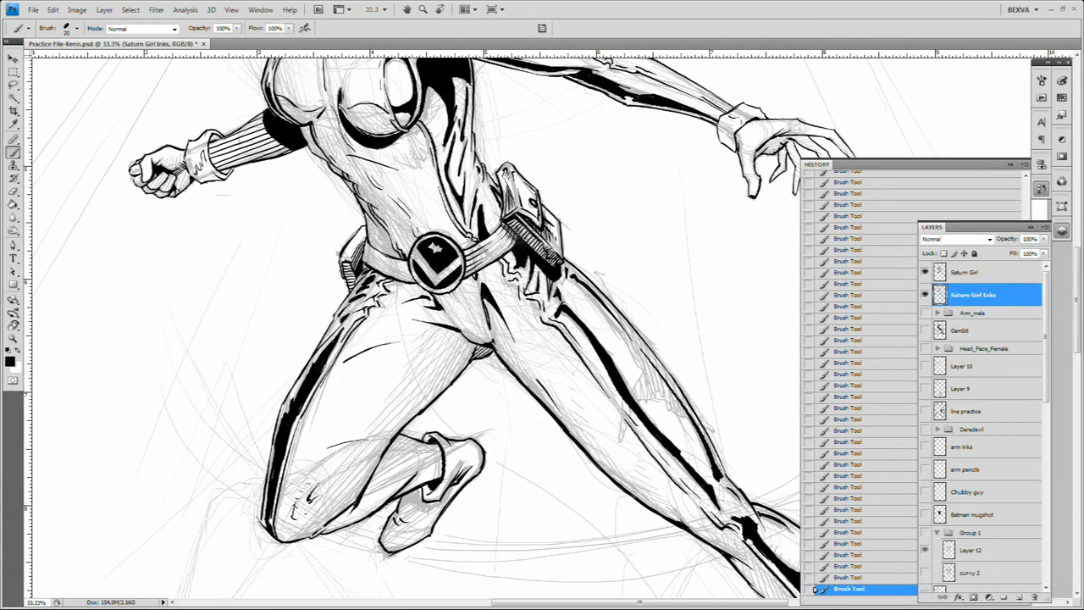
{"action": "key", "text": "ctrl+z"}
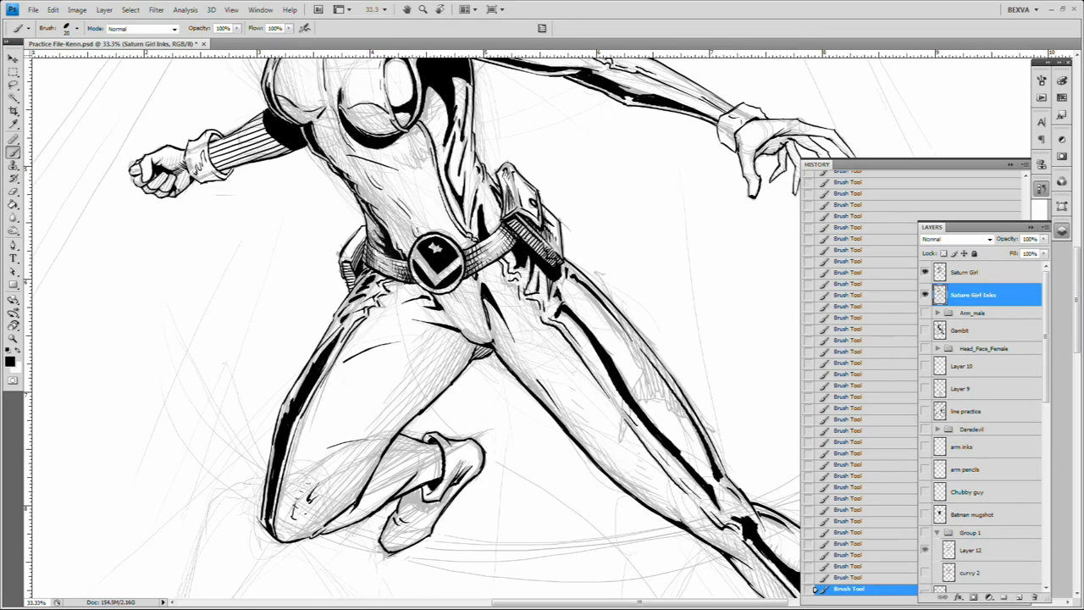
{"action": "key", "text": "ctrl+z"}
{"action": "key", "text": "ctrl+z"}
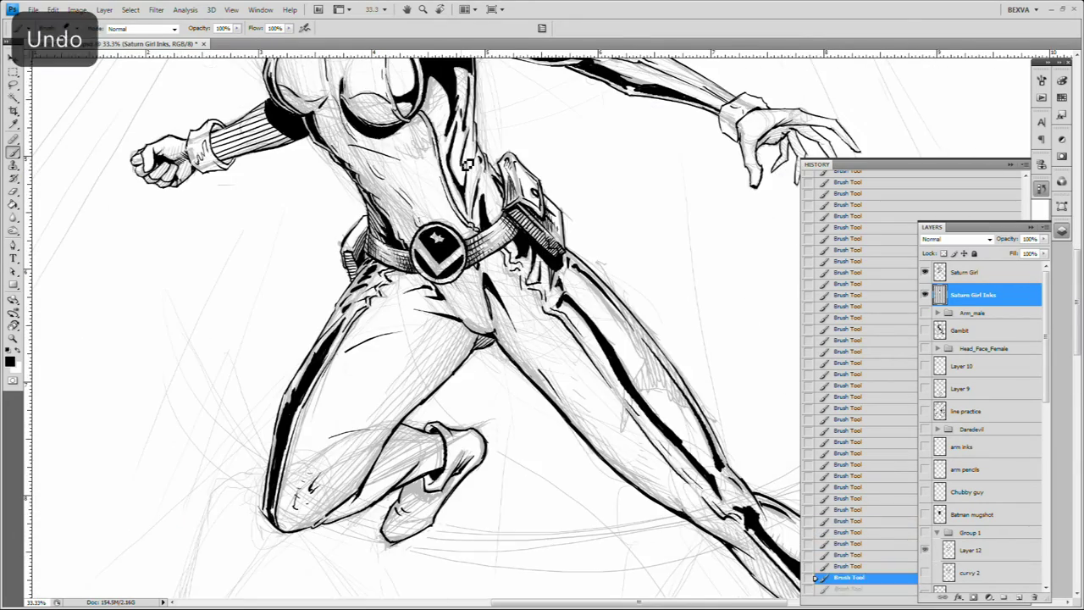
{"action": "scroll", "coordinate": [415, 330], "scroll_direction": "up", "scroll_amount": 5}
{"action": "key", "text": "ctrl+shift+z"}
{"action": "scroll", "coordinate": [415, 331], "scroll_direction": "down", "scroll_amount": 5}
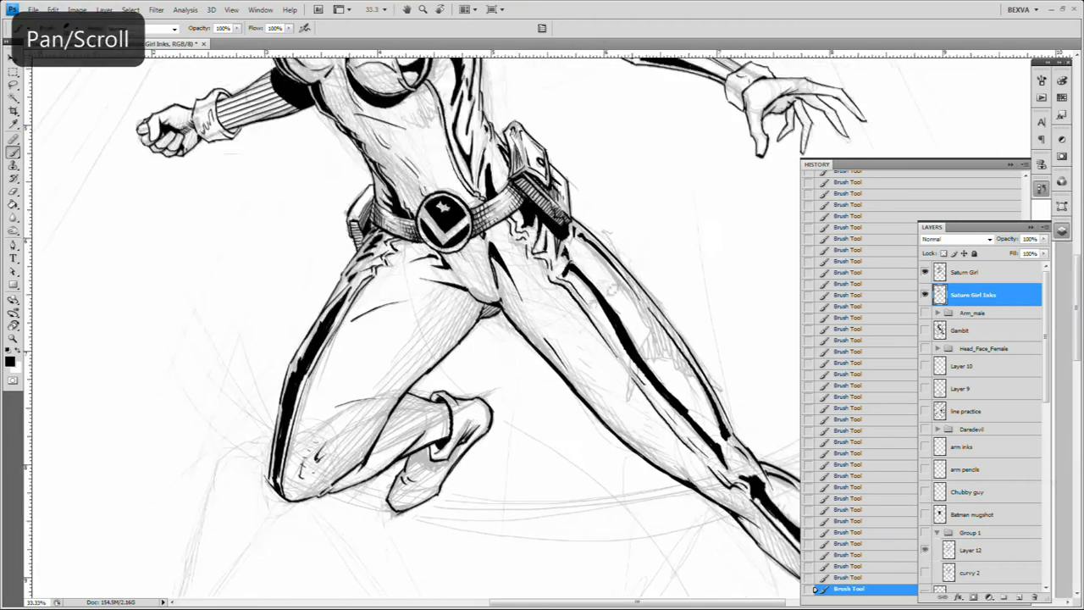
Step: Cross-hatch the shadowed lower part of the bent leg between the thigh and the boot cuff
{"action": "key", "text": "ctrl+minus"}
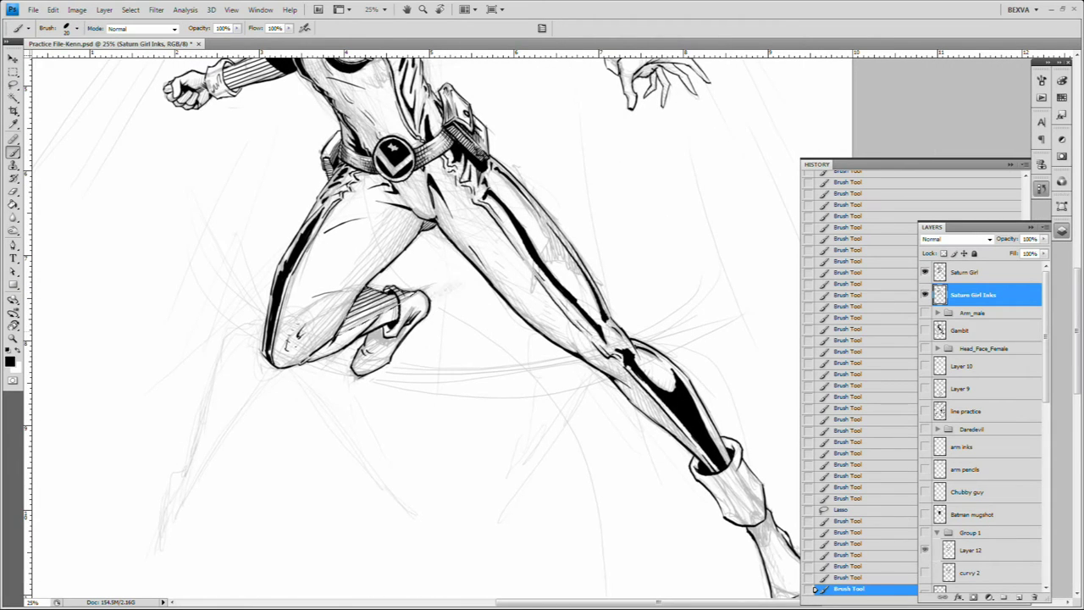
{"action": "key", "text": "ctrl+d"}
{"action": "mouse_move", "coordinate": [359, 296]}
{"action": "left_mouse_down"}
{"action": "mouse_move", "coordinate": [395, 315]}
{"action": "mouse_move", "coordinate": [391, 336]}
{"action": "left_mouse_up"}
{"action": "key", "text": "e"}
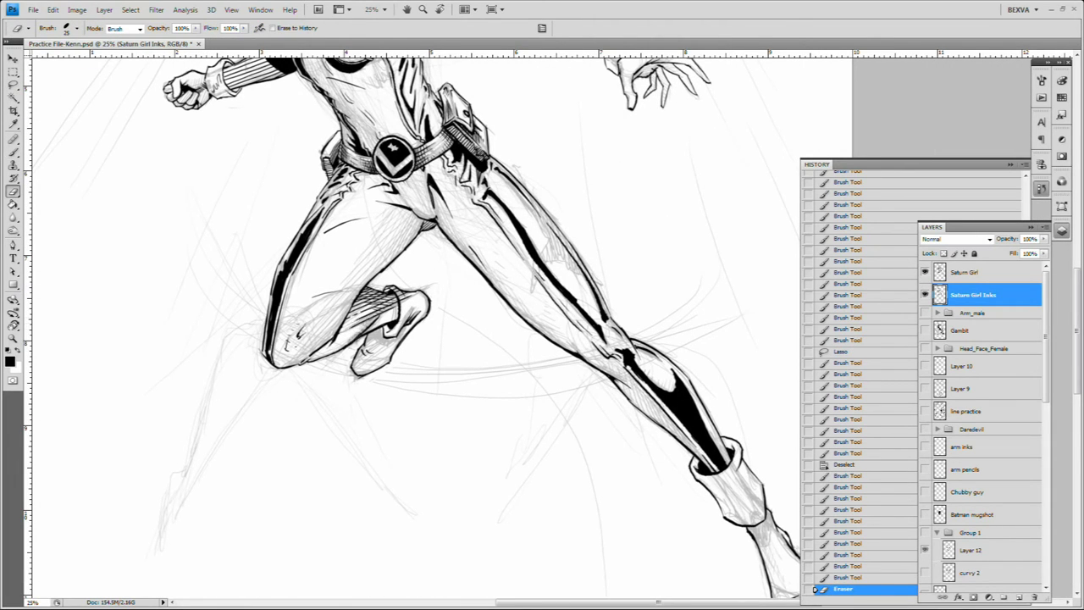
{"action": "key", "text": "b"}
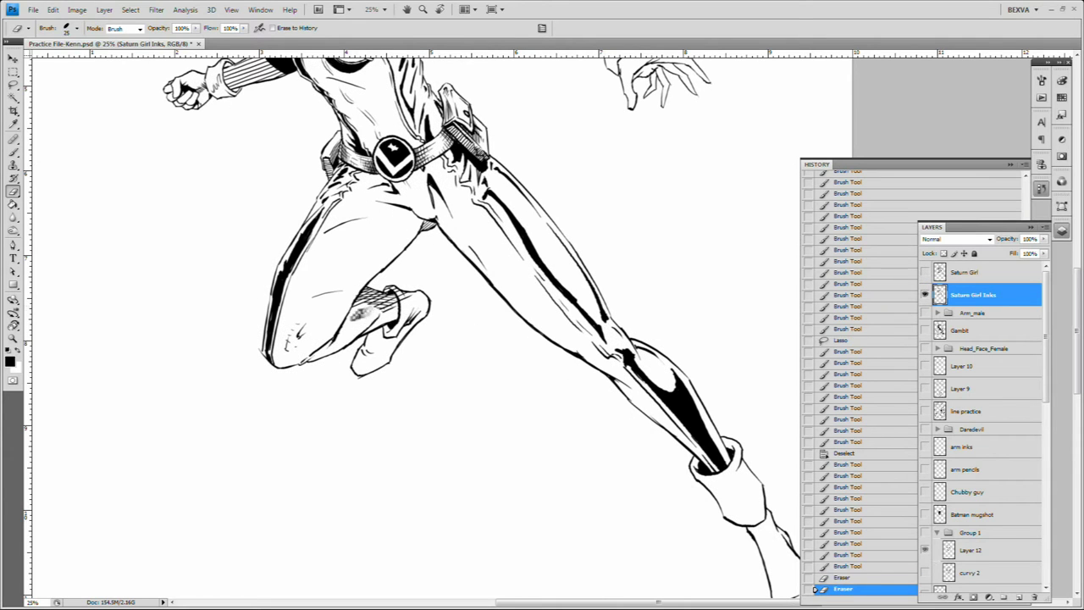
{"action": "key", "text": "ctrl+z"}
{"action": "key", "text": "ctrl+z"}
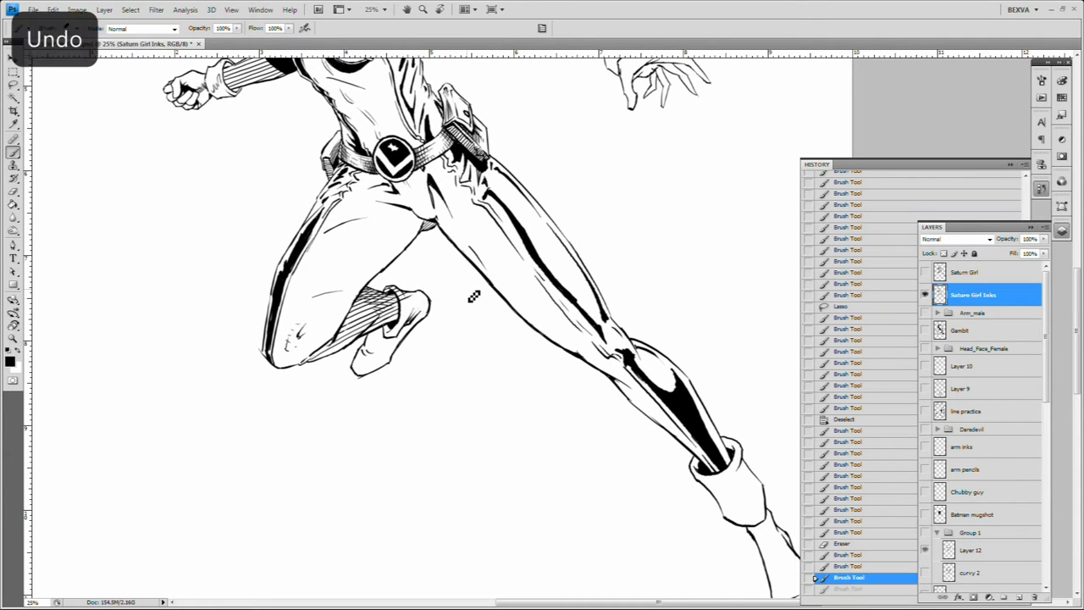
Step: Erase stray hatching ends around the bent leg's boot cuff
{"action": "key", "text": "e"}
{"action": "left_click", "coordinate": [415, 305]}
{"action": "left_click", "coordinate": [426, 290]}
{"action": "key", "text": "b"}
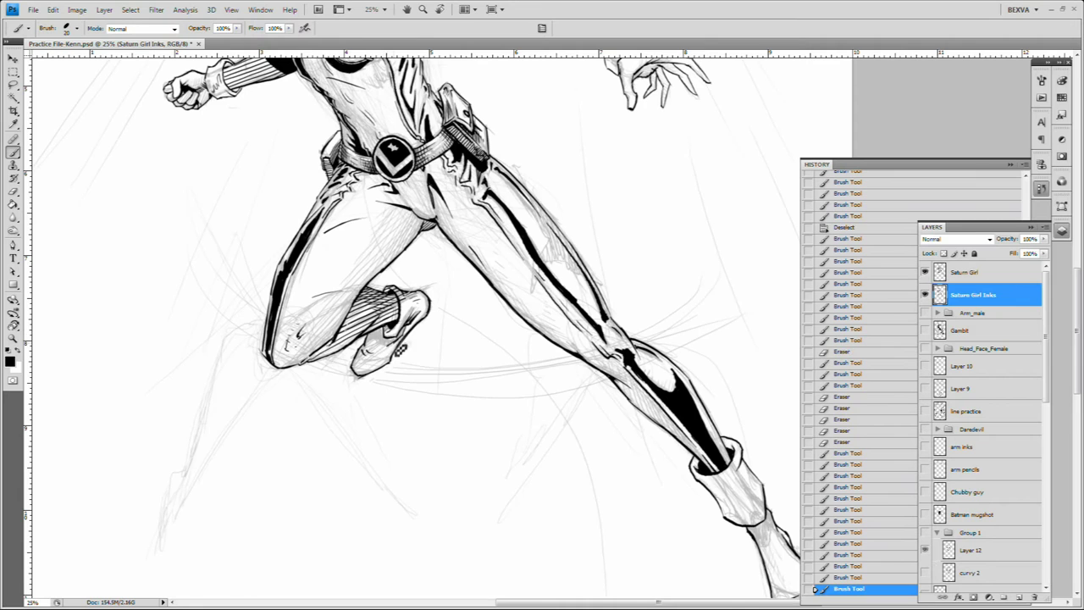
Step: Ink a solid black shadow below the bent leg's boot cuff and hatch the foot of the boot
{"action": "left_click_drag", "start_coordinate": [374, 335], "coordinate": [406, 347]}
{"action": "left_click_drag", "start_coordinate": [398, 305], "coordinate": [453, 352]}
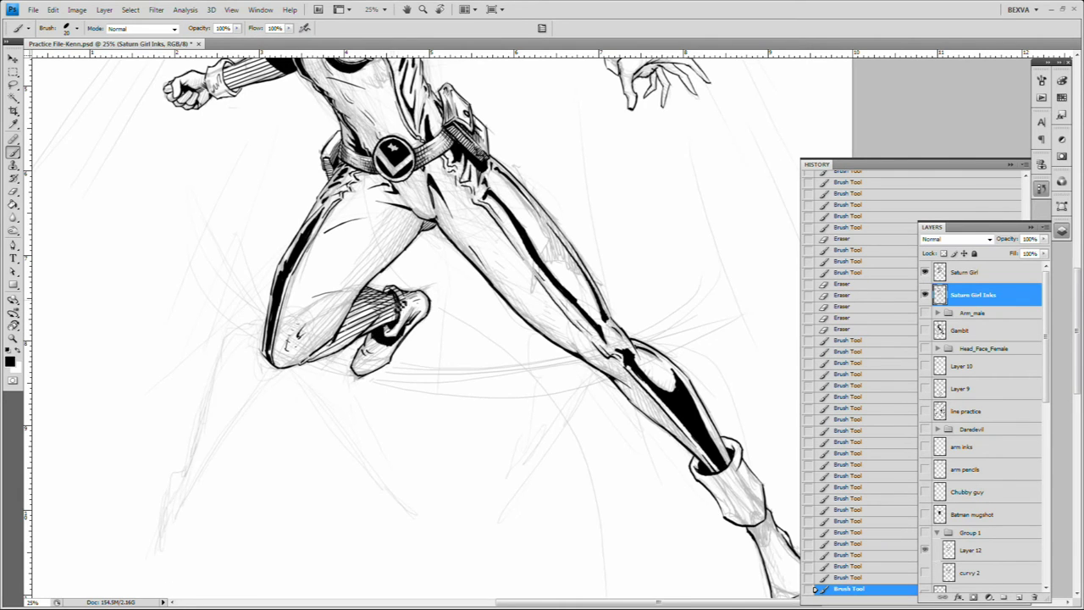
{"action": "scroll", "coordinate": [634, 379], "scroll_direction": "down", "scroll_amount": 1}
{"action": "key", "text": "ctrl+z"}
{"action": "key", "text": "bracketright"}
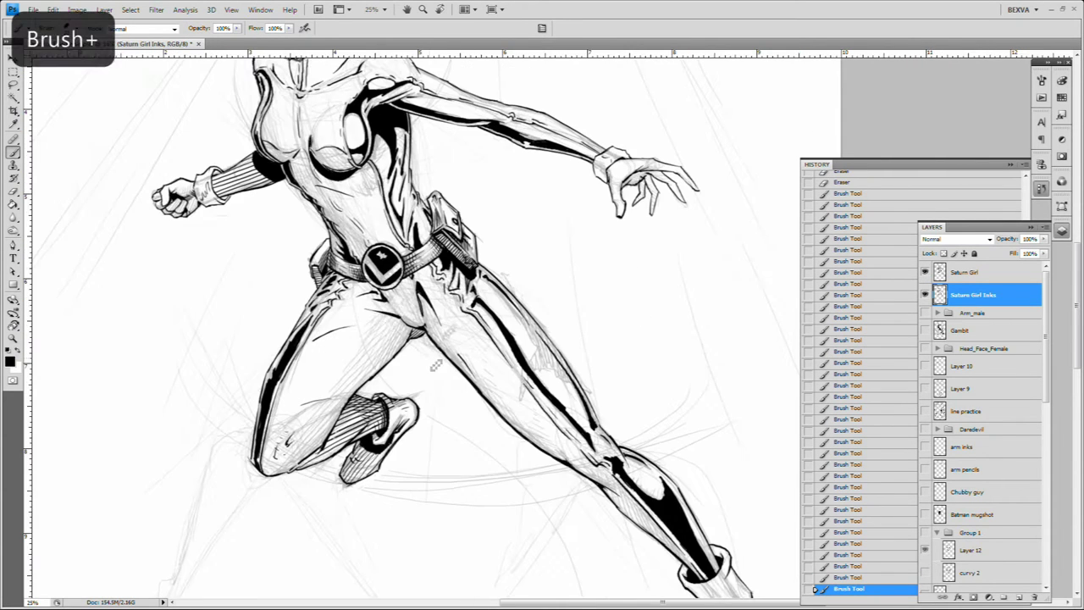
Step: Hatch the bent leg's inner thigh and the underside of the extended calf, trimming stray strokes with the eraser
{"action": "left_click_drag", "start_coordinate": [393, 364], "coordinate": [320, 246]}
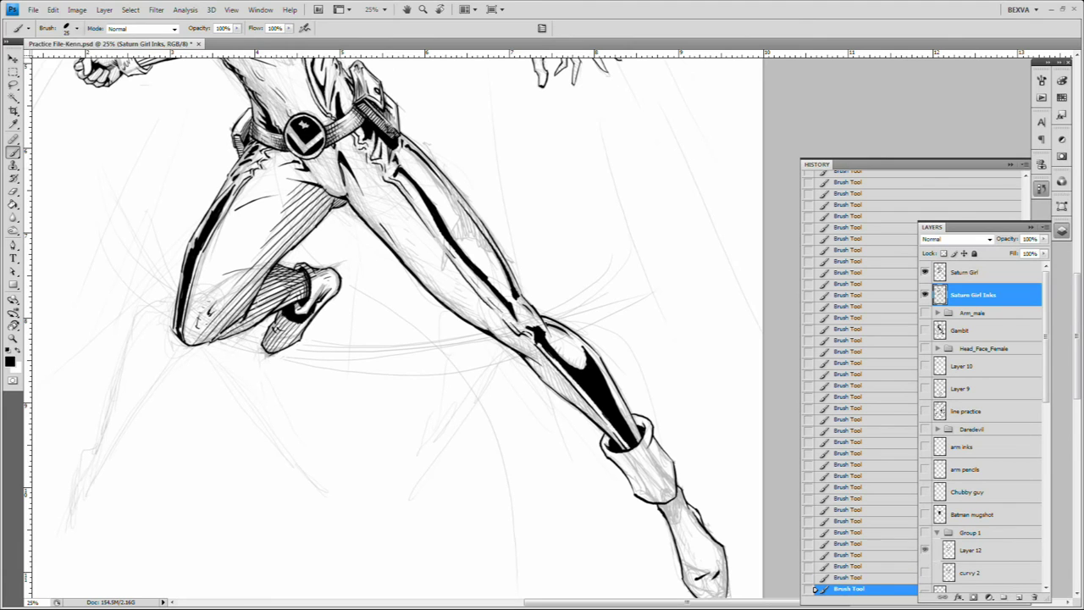
{"action": "key", "text": "ctrl+z"}
{"action": "key", "text": "e"}
{"action": "key", "text": "bracketleft"}
{"action": "key", "text": "ctrl+minus"}
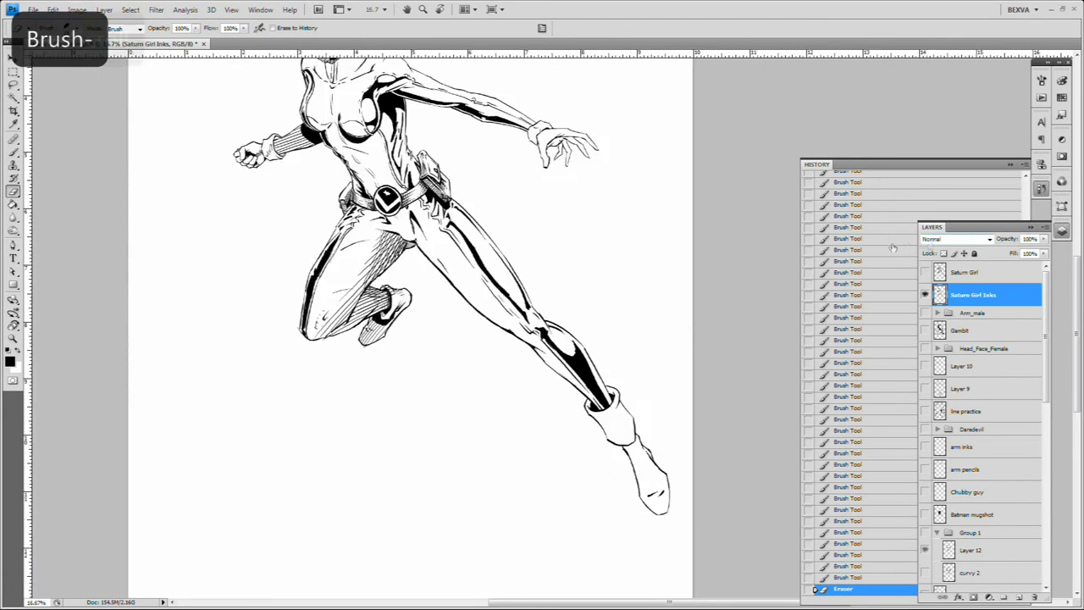
Step: Compare the hatching around the crotch with an earlier history state, then restore the latest brush stroke
{"action": "mouse_move", "coordinate": [881, 497]}
{"action": "left_mouse_down"}
{"action": "mouse_move", "coordinate": [877, 413]}
{"action": "mouse_move", "coordinate": [895, 377]}
{"action": "left_mouse_up"}
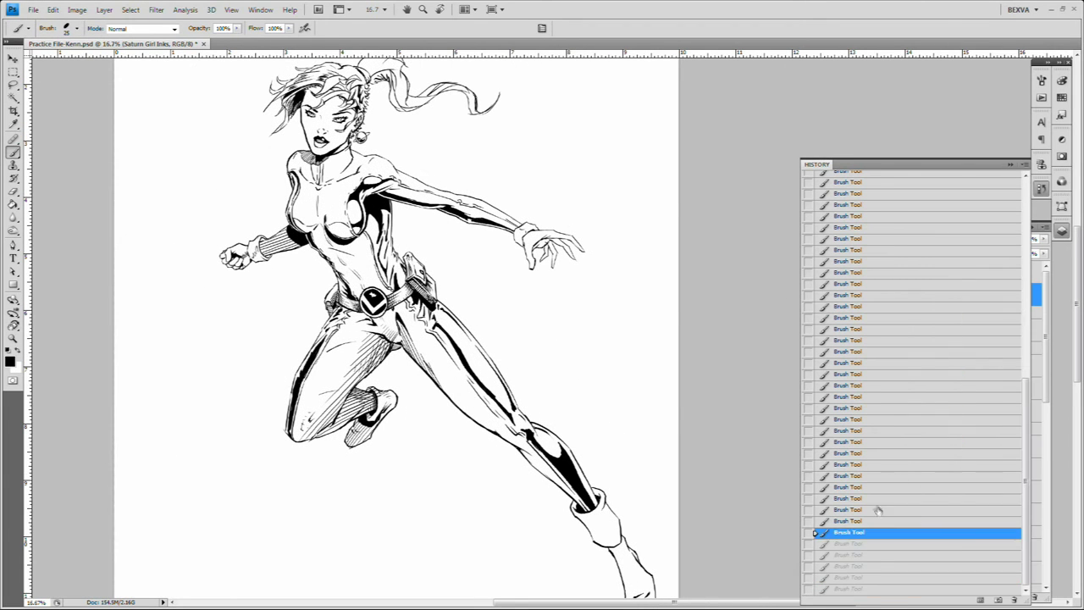
{"action": "key", "text": "ctrl+z"}
{"action": "left_click", "coordinate": [815, 589]}
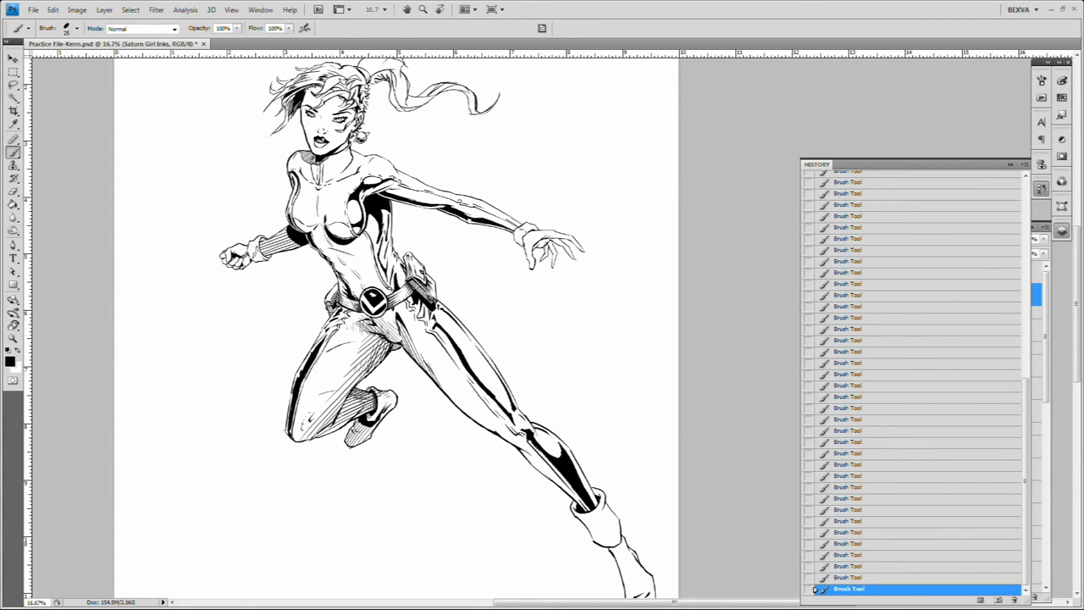
Step: Hatch the shadowed areas of the clenched fist and of the outstretched hand's palm, thumb and fingers
{"action": "key", "text": "ctrl+z"}
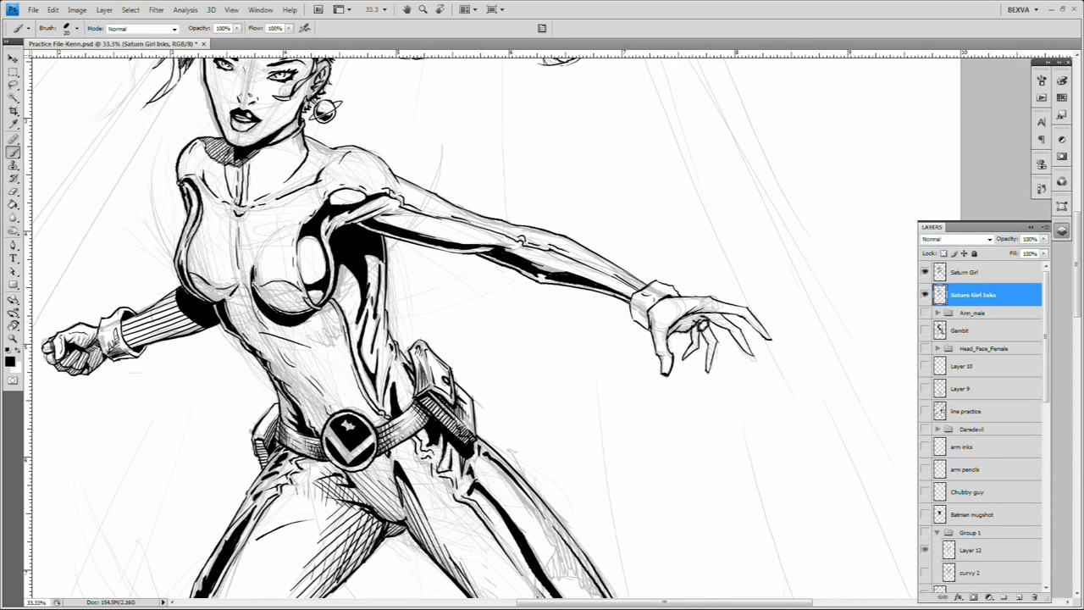
{"action": "key", "text": "ctrl+z"}
{"action": "mouse_move", "coordinate": [698, 327]}
{"action": "left_mouse_down"}
{"action": "mouse_move", "coordinate": [714, 344]}
{"action": "mouse_move", "coordinate": [704, 367]}
{"action": "left_mouse_up"}
{"action": "left_click_drag", "start_coordinate": [669, 305], "coordinate": [727, 320]}
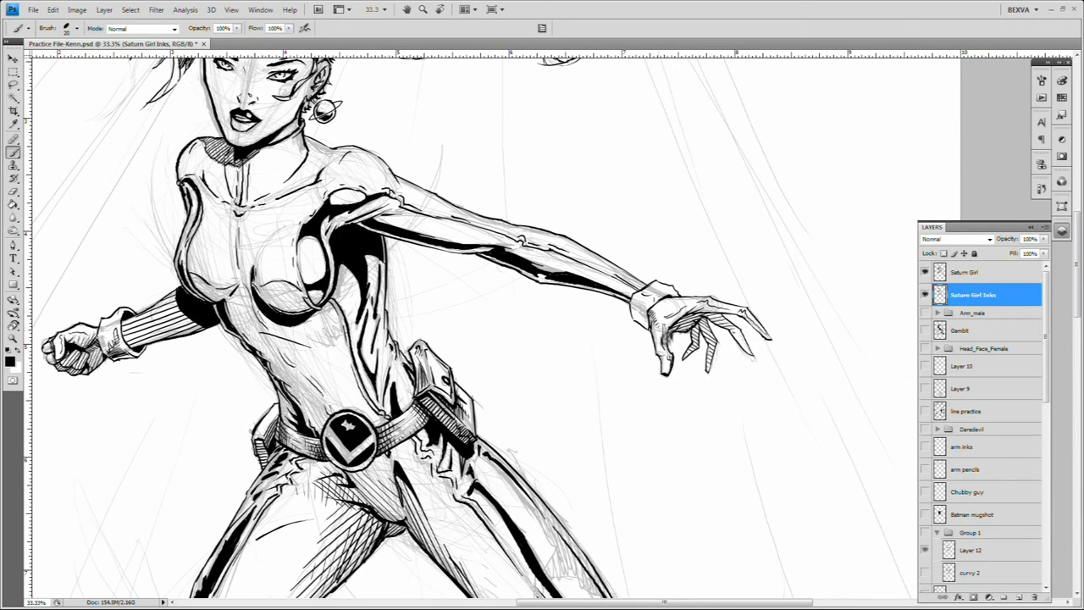
Step: Fill the extended boot's ankle with solid black and hatch the shadowed sides of its foot and cuff
{"action": "scroll", "coordinate": [646, 318], "scroll_direction": "down", "scroll_amount": 10}
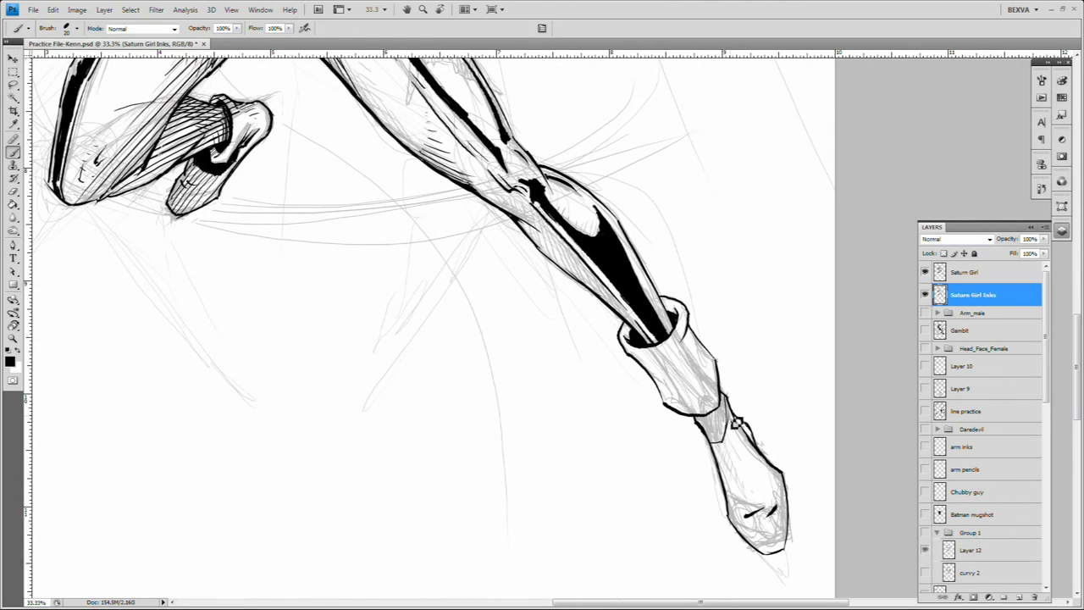
{"action": "scroll", "coordinate": [737, 415], "scroll_direction": "down", "scroll_amount": 2}
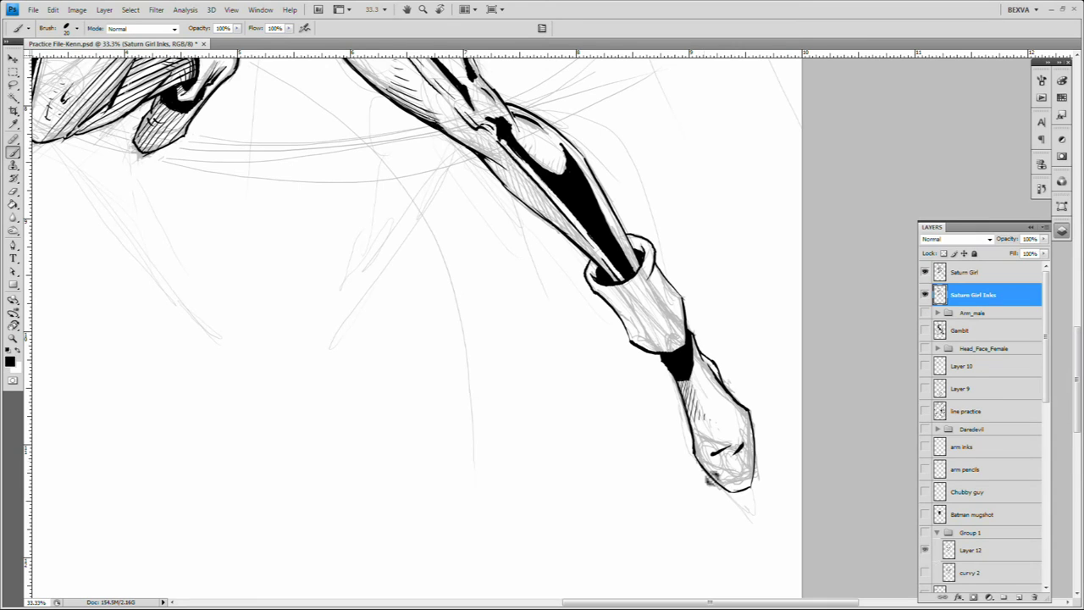
{"action": "left_click_drag", "start_coordinate": [634, 306], "coordinate": [648, 356]}
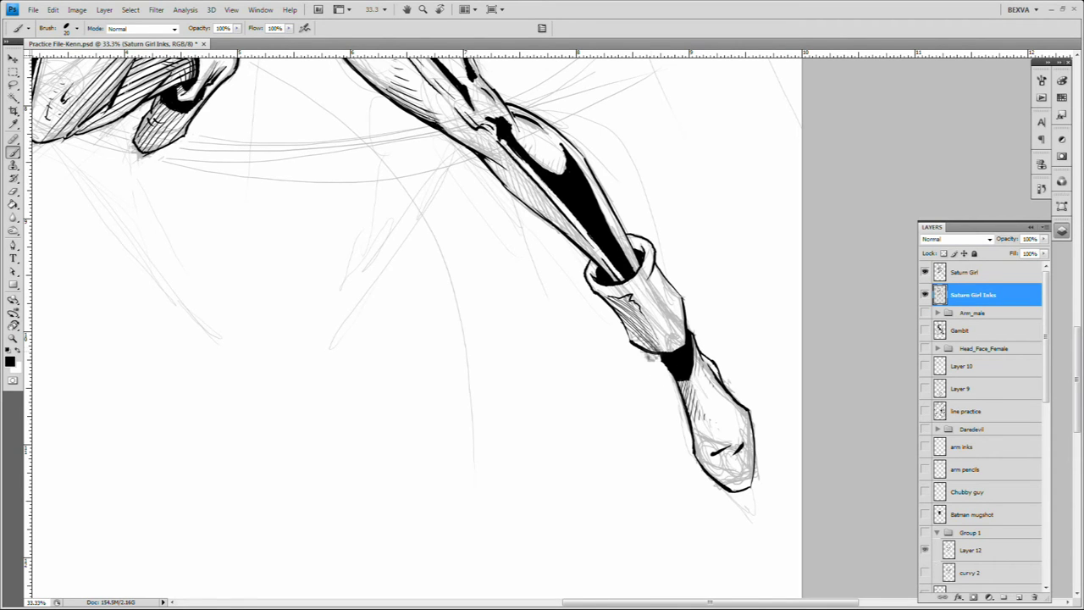
{"action": "key", "text": "ctrl+z"}
Step: Clean up stray ink around the bent leg's knee and boot with the eraser
{"action": "left_click_drag", "start_coordinate": [642, 258], "coordinate": [947, 479]}
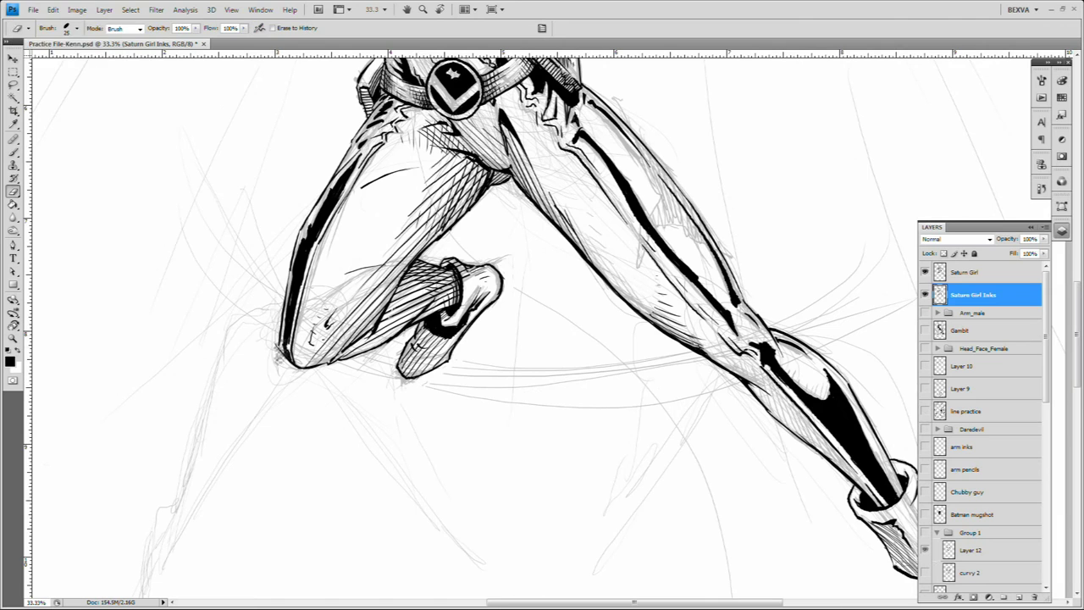
{"action": "left_click_drag", "start_coordinate": [623, 59], "coordinate": [591, 422]}
{"action": "left_click_drag", "start_coordinate": [540, 285], "coordinate": [582, 288]}
{"action": "left_click_drag", "start_coordinate": [422, 386], "coordinate": [410, 432]}
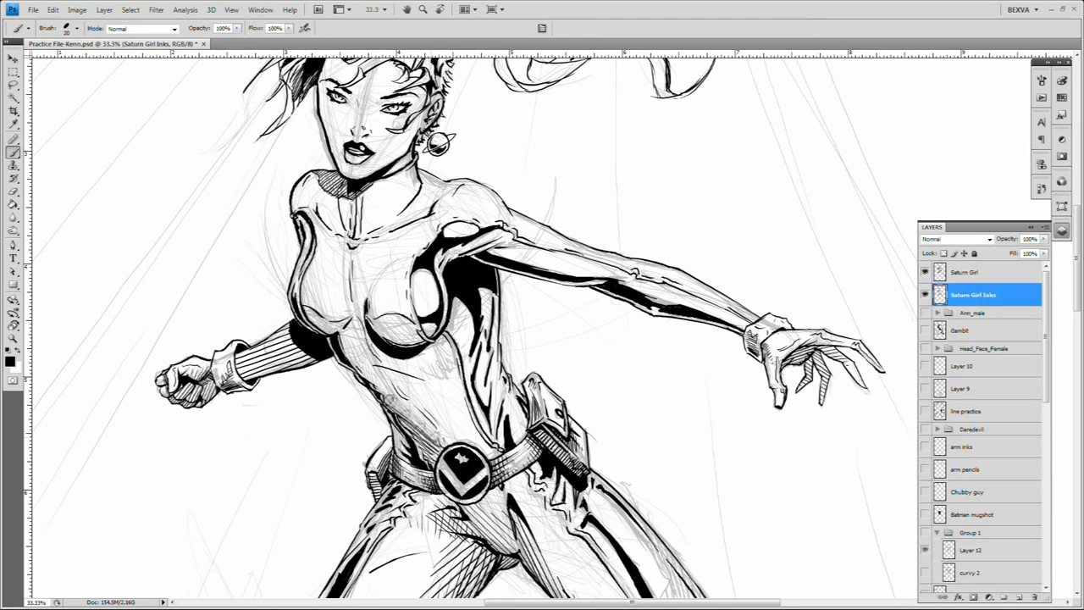
Step: Hatch the side of the waist above the belt, checking the inks with the Saturn Girl sketch layer toggled
{"action": "key", "text": "ctrl+z"}
{"action": "left_click", "coordinate": [925, 272]}
{"action": "left_click", "coordinate": [925, 272]}
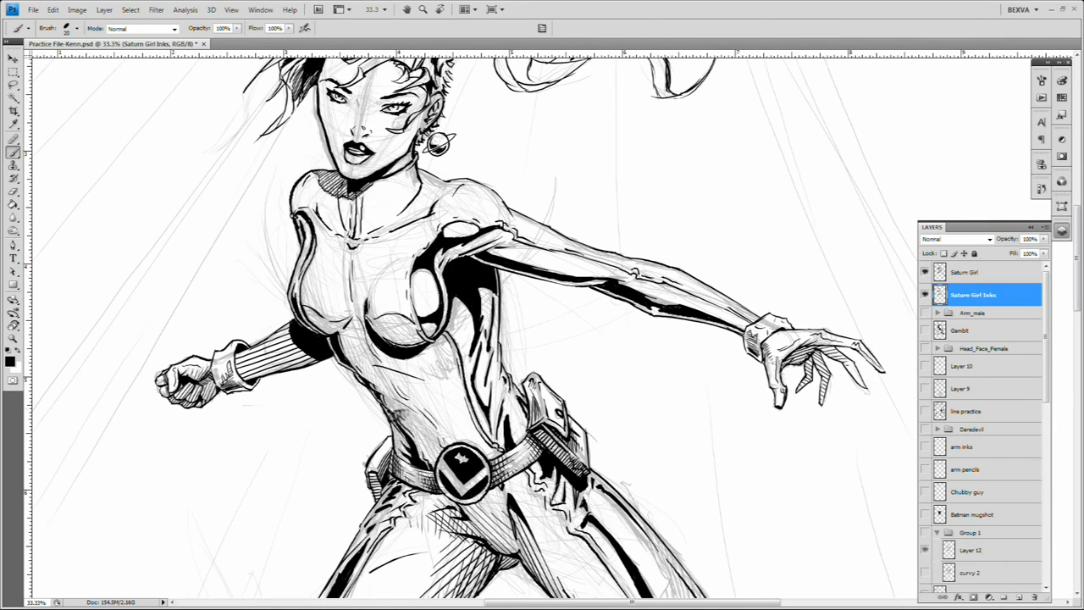
{"action": "key", "text": "e"}
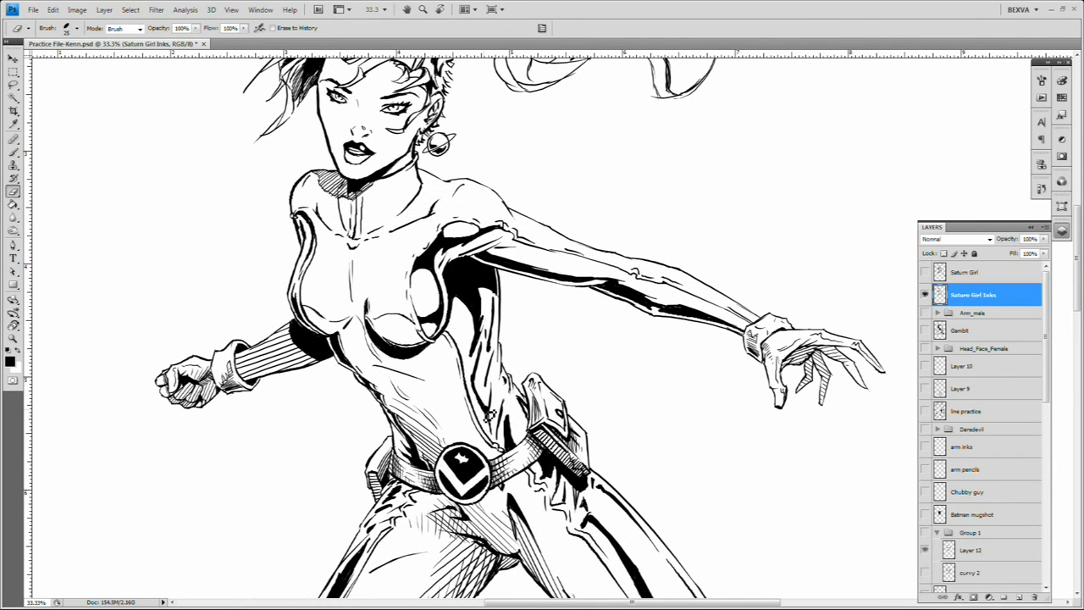
{"action": "left_click", "coordinate": [925, 272]}
{"action": "key", "text": "b"}
{"action": "left_click", "coordinate": [925, 272]}
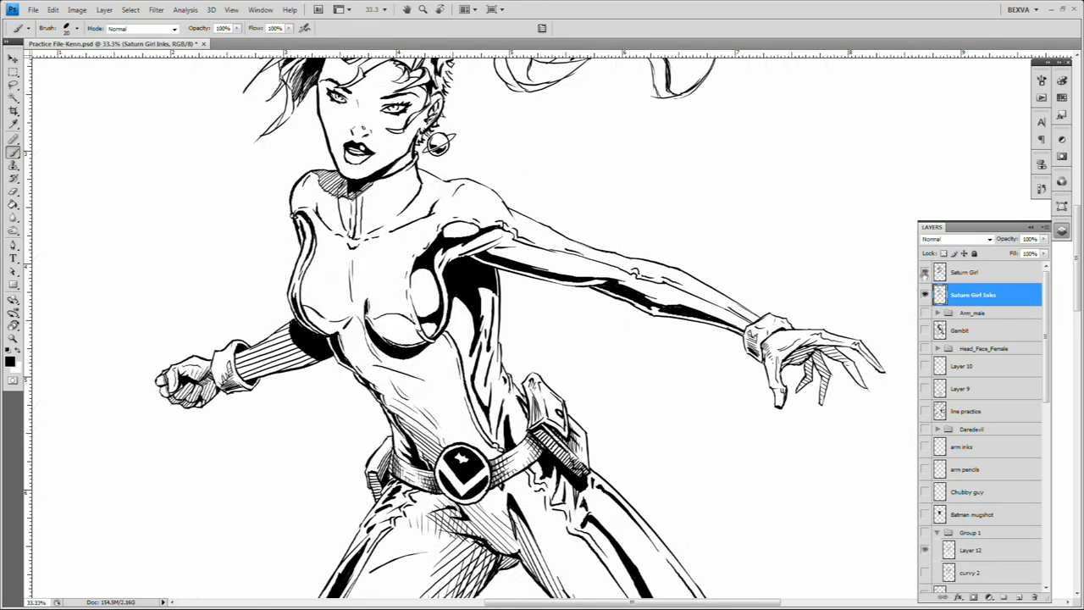
{"action": "left_click", "coordinate": [925, 272]}
Step: Step back through the history to compare the torso inks, then restore the latest brush stroke
{"action": "key", "text": "ctrl+alt+z"}
{"action": "key", "text": "ctrl+alt+z"}
{"action": "key", "text": "ctrl+alt+z"}
{"action": "key", "text": "ctrl+alt+z"}
{"action": "key", "text": "ctrl+alt+z"}
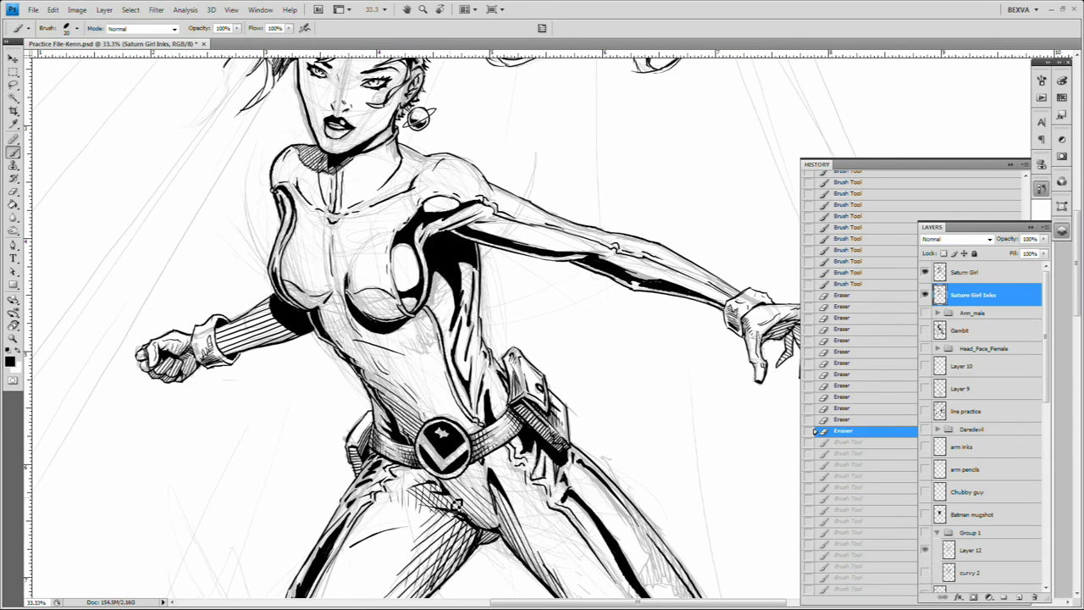
{"action": "left_click", "coordinate": [815, 589]}
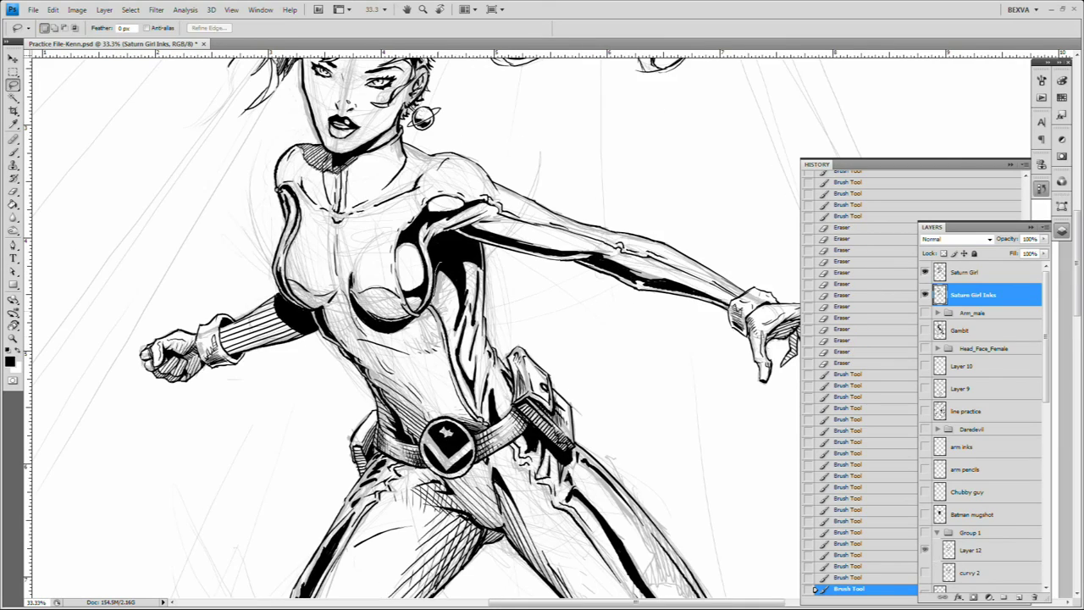
Step: Hatch the side of the torso below the armpit shadow within a lasso selection, deselect, and hide the Saturn Girl sketch layer
{"action": "key", "text": "bracketleft"}
{"action": "key", "text": "ctrl+z"}
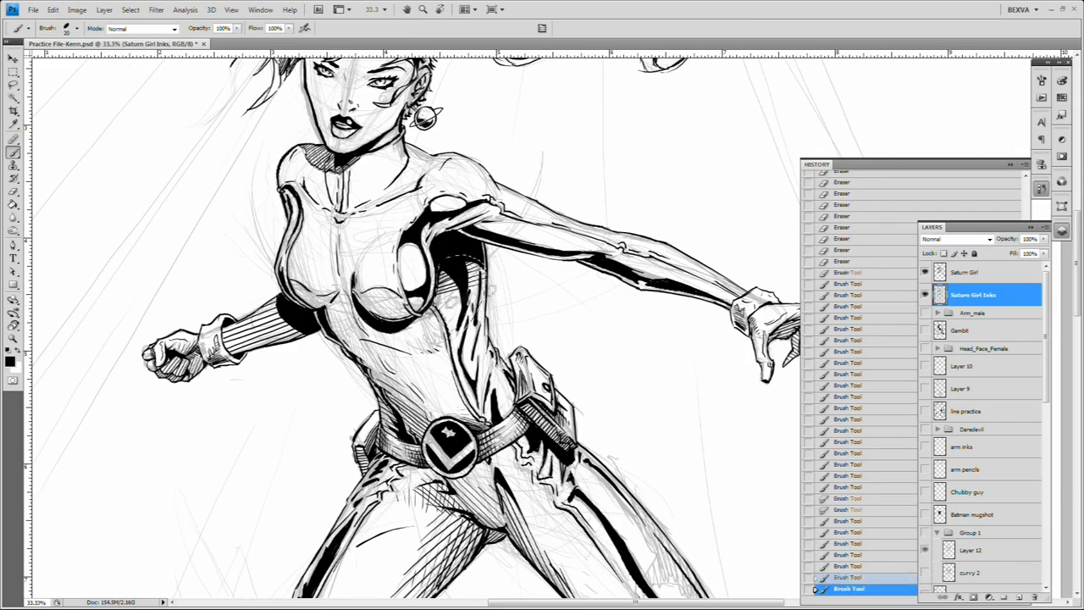
{"action": "left_click_drag", "start_coordinate": [457, 280], "coordinate": [474, 339]}
{"action": "key", "text": "ctrl+d"}
{"action": "left_click", "coordinate": [925, 272]}
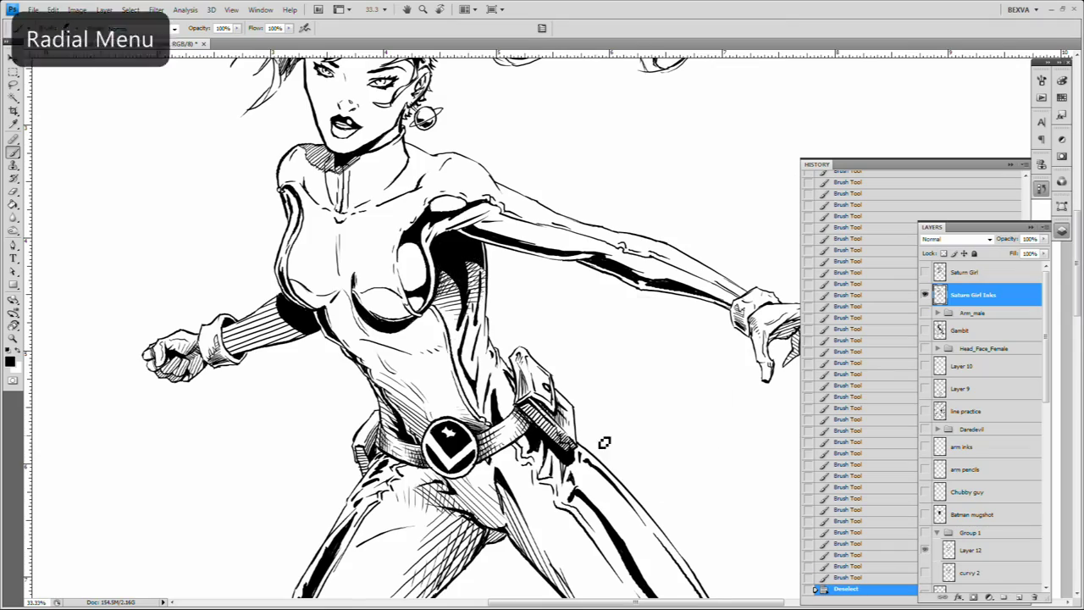
Step: Lasso the underside of the breast on the clenched-fist side and hatch a shadow along its lower curve
{"action": "scroll", "coordinate": [267, 158], "scroll_direction": "down", "scroll_amount": 1}
{"action": "left_click_drag", "start_coordinate": [673, 460], "coordinate": [724, 526]}
{"action": "key", "text": "l"}
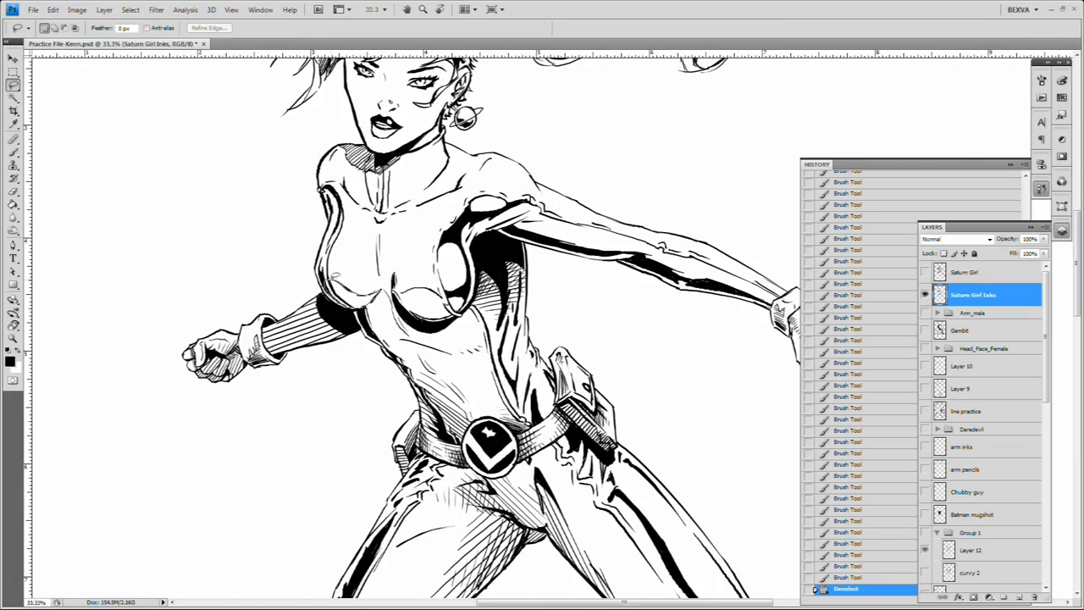
{"action": "scroll", "coordinate": [471, 350], "scroll_direction": "down", "scroll_amount": 1}
{"action": "left_click_drag", "start_coordinate": [542, 422], "coordinate": [373, 341]}
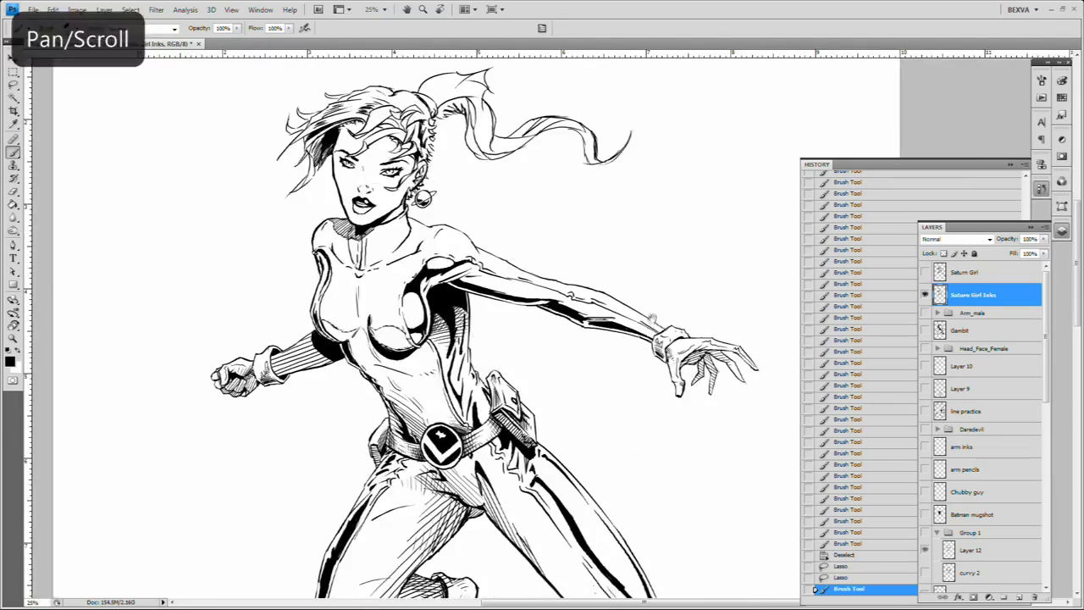
{"action": "key", "text": "ctrl+z"}
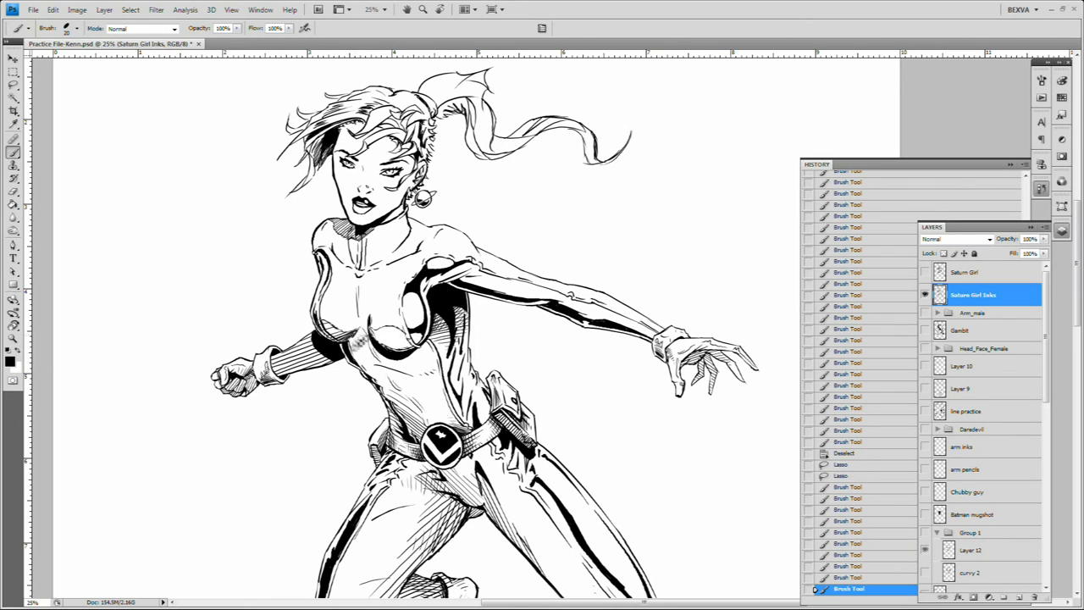
Step: Remove the hatched shading from the undersides of both breasts by undoing strokes and erasing the remaining lines
{"action": "left_click_drag", "start_coordinate": [669, 441], "coordinate": [683, 460]}
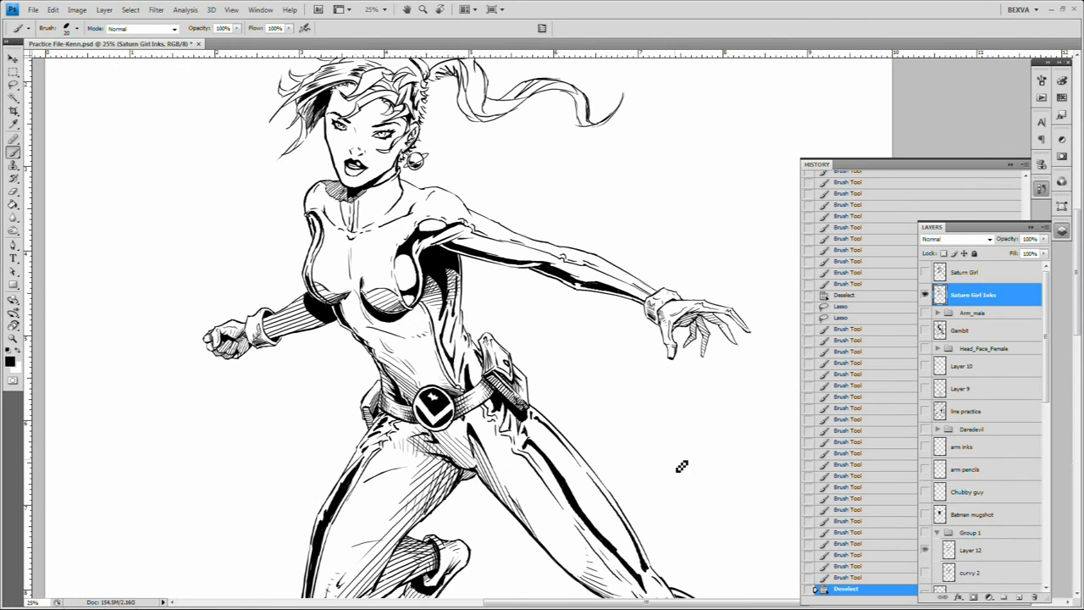
{"action": "key", "text": "ctrl+alt+z"}
{"action": "key", "text": "ctrl+alt+z"}
{"action": "key", "text": "ctrl+alt+z"}
{"action": "key", "text": "ctrl+alt+z"}
{"action": "key", "text": "ctrl+shift+z"}
{"action": "key", "text": "ctrl+plus"}
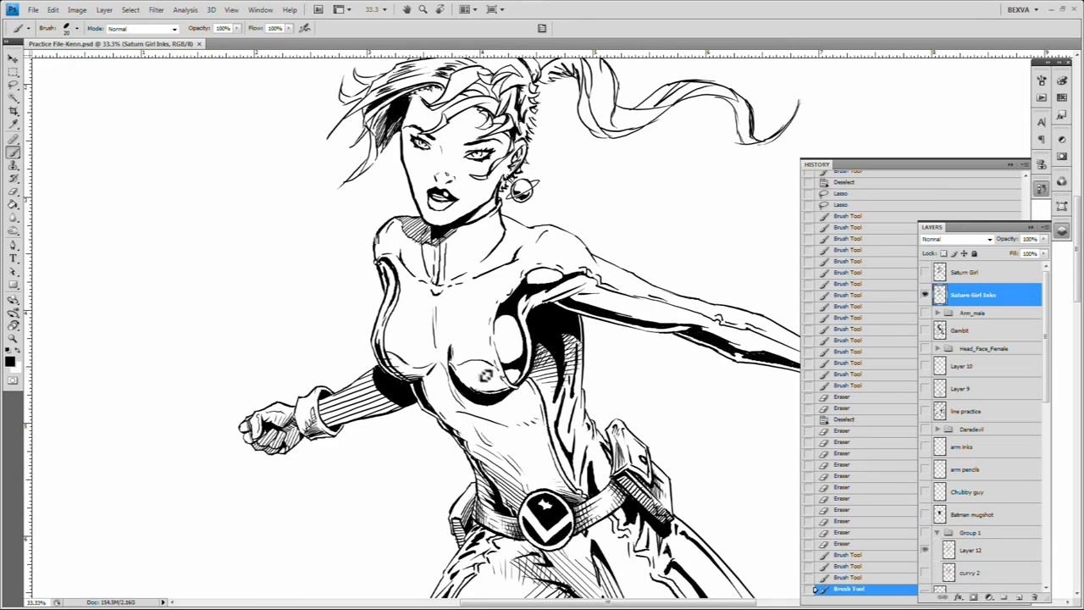
Step: Undo the latest trial brush strokes on the breast nearest the outstretched arm
{"action": "key", "text": "ctrl+z"}
{"action": "key", "text": "ctrl+z"}
{"action": "key", "text": "ctrl+alt+z"}
{"action": "key", "text": "ctrl+alt+z"}
{"action": "key", "text": "ctrl+alt+z"}
{"action": "key", "text": "ctrl+alt+z"}
{"action": "key", "text": "ctrl+alt+z"}
{"action": "key", "text": "ctrl+alt+z"}
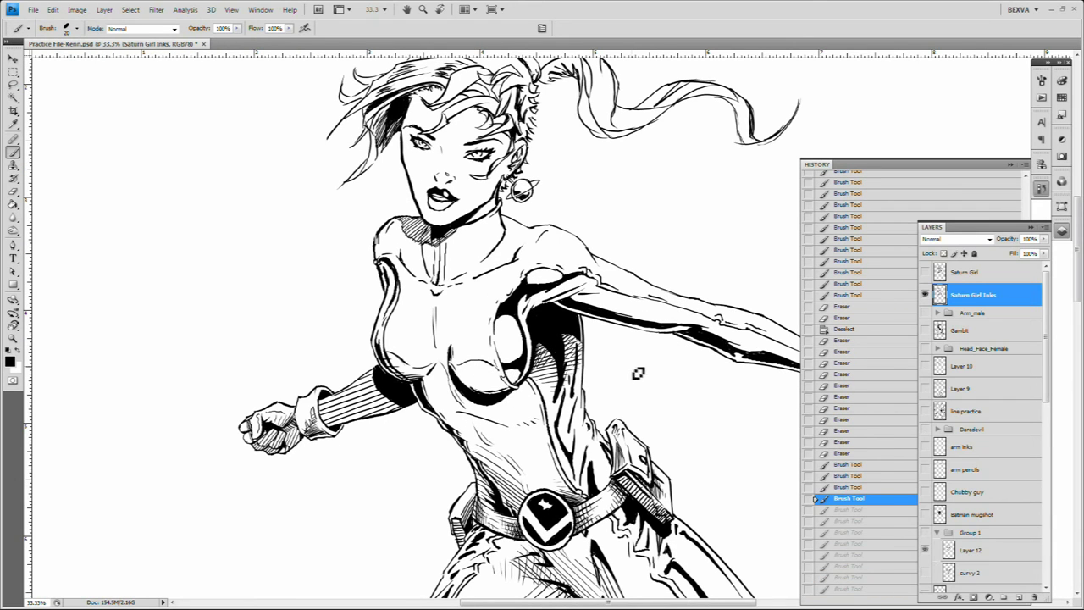
Step: Draw a ringed planet emblem with a vertical center line in the middle of the chest, cleaning its lines with the Eraser
{"action": "left_click_drag", "start_coordinate": [636, 370], "coordinate": [622, 390]}
{"action": "key", "text": "ctrl+shift+z"}
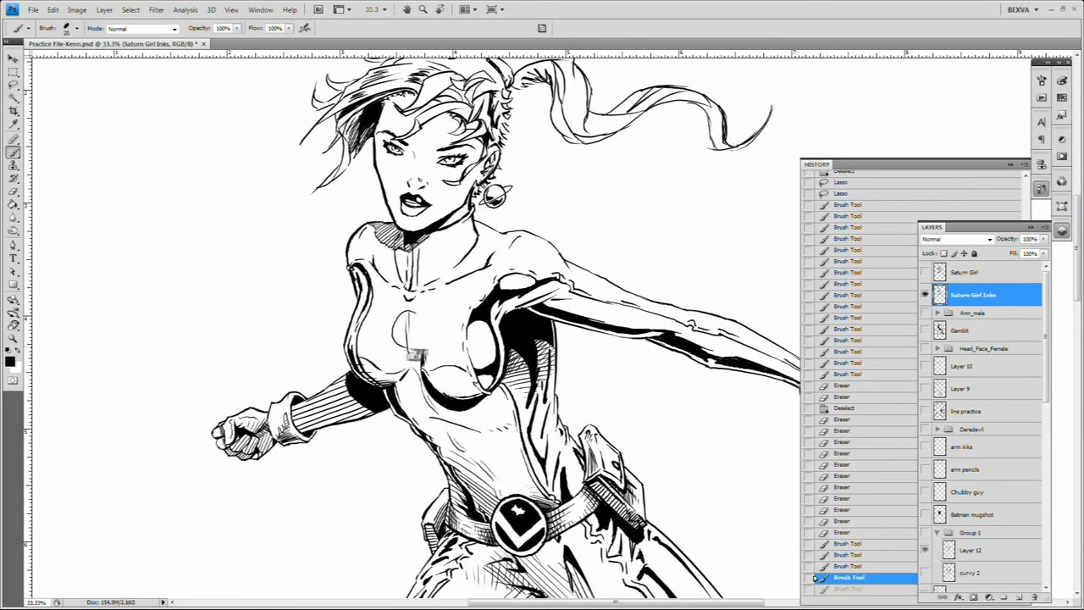
{"action": "key", "text": "ctrl+shift+z"}
{"action": "key", "text": "b"}
{"action": "key", "text": "ctrl+shift+z"}
{"action": "key", "text": "ctrl+shift+z"}
{"action": "key", "text": "ctrl+shift+z"}
{"action": "key", "text": "ctrl+shift+z"}
{"action": "key", "text": "ctrl+shift+z"}
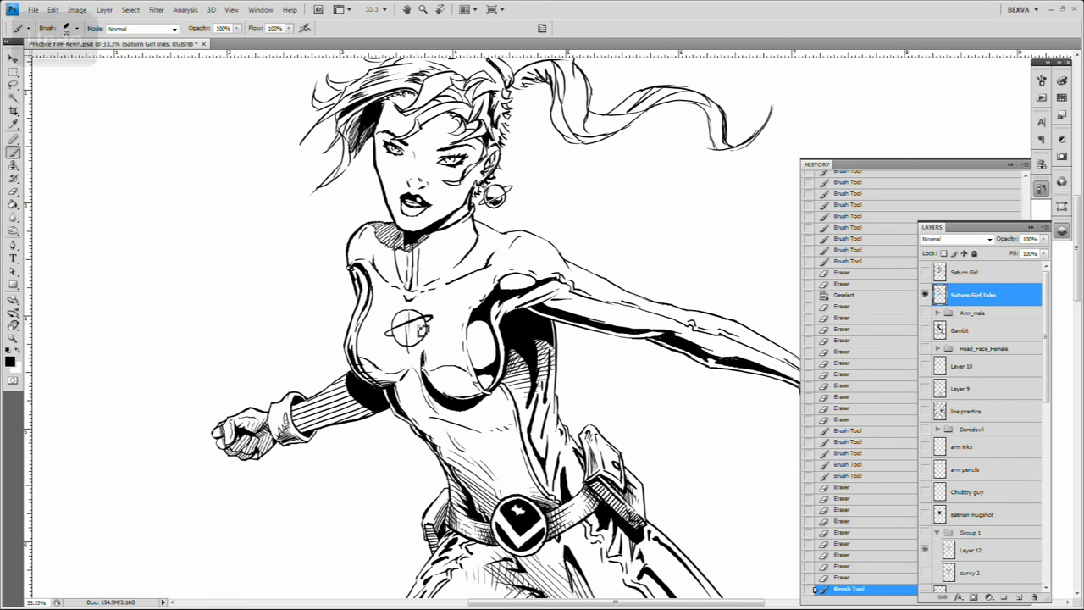
Step: Undo the rejected ring stroke on the chest emblem, redraw the ring thicker and trim it with the Eraser
{"action": "key", "text": "ctrl+alt+z"}
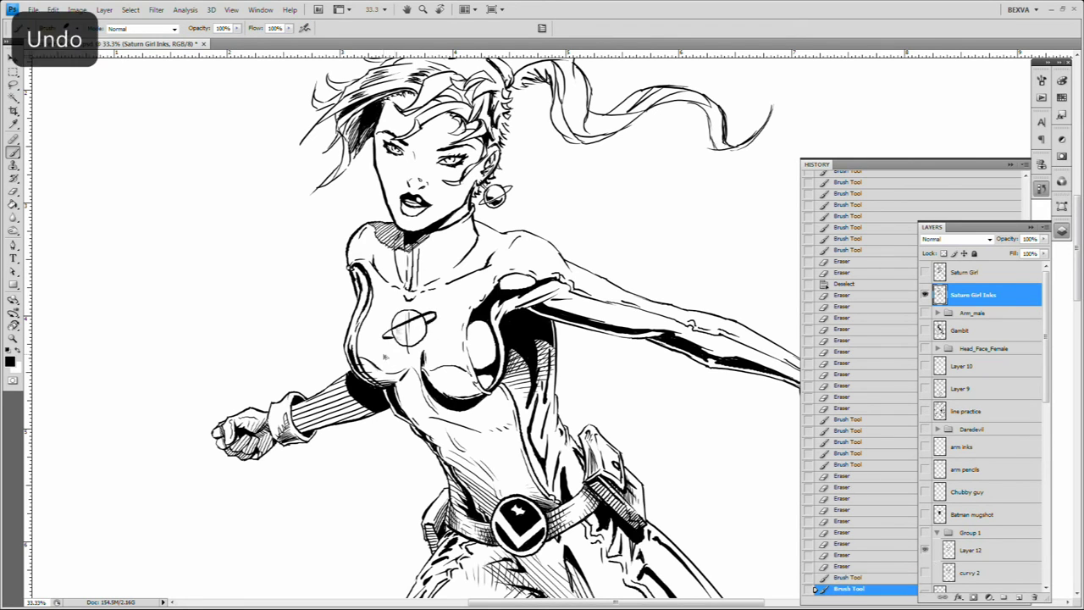
{"action": "key", "text": "ctrl+alt+z"}
{"action": "key", "text": "ctrl+alt+z"}
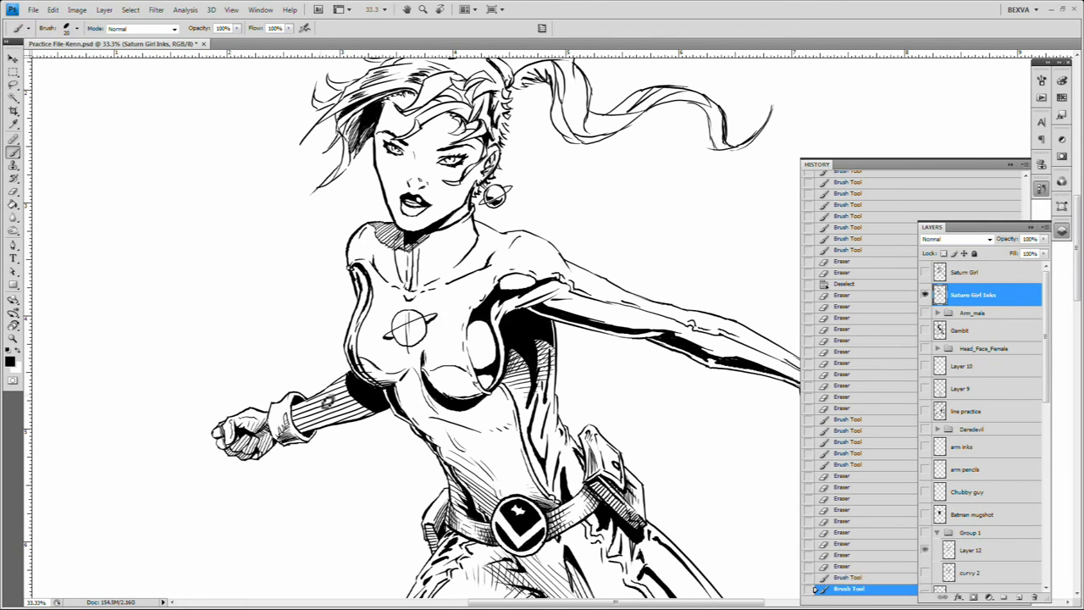
{"action": "key", "text": "ctrl+shift+z"}
{"action": "key", "text": "b"}
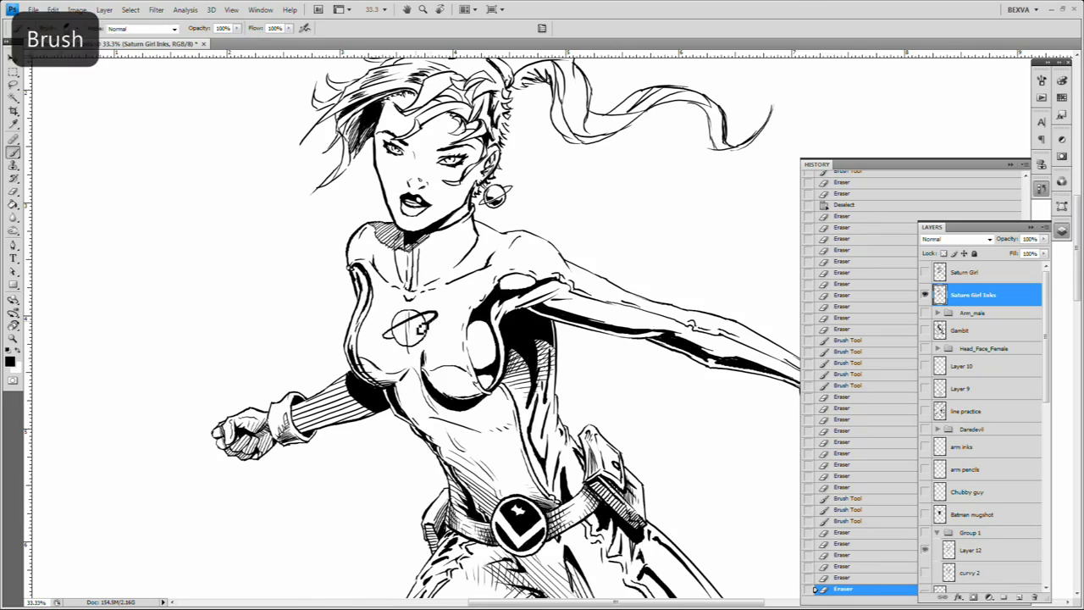
Step: Ink dark shadow strands along the ponytail over the sketch, and hide the Saturn Girl sketch layer
{"action": "left_click_drag", "start_coordinate": [725, 418], "coordinate": [557, 383]}
{"action": "left_click_drag", "start_coordinate": [395, 256], "coordinate": [398, 121]}
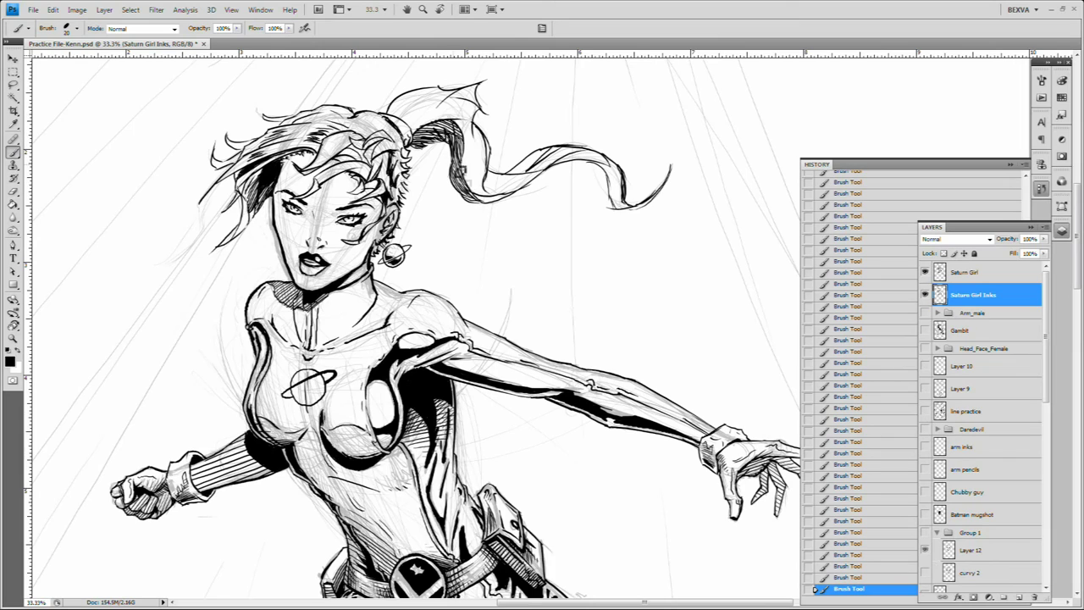
{"action": "key", "text": "ctrl+comma"}
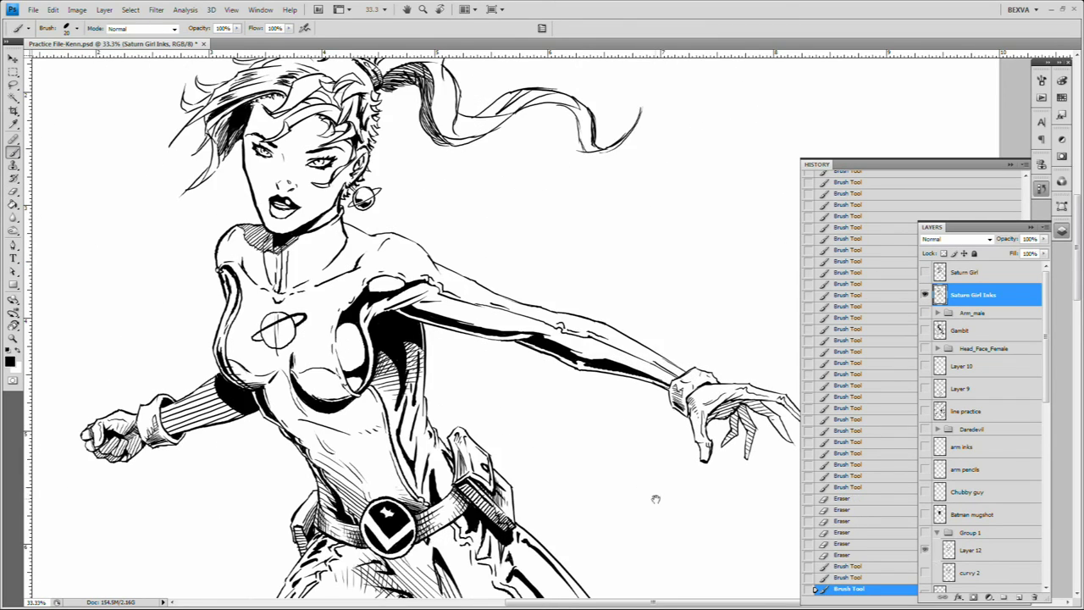
Step: Hatch the shaded side of the extended leg's calf within a lasso selection, deselect, and hide the Saturn Girl sketch layer
{"action": "scroll", "coordinate": [653, 497], "scroll_direction": "down", "scroll_amount": 3}
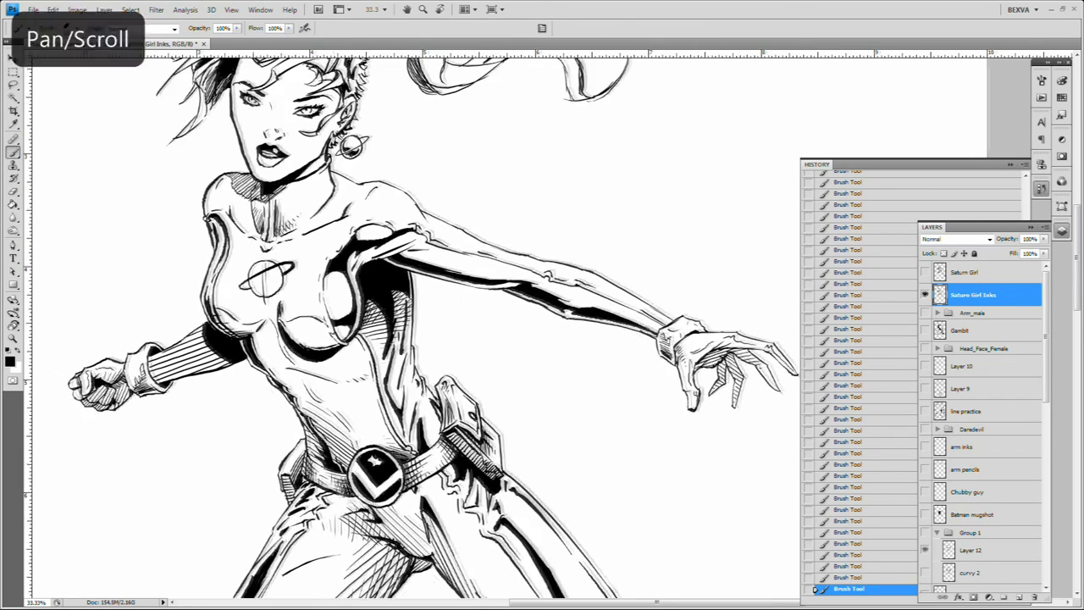
{"action": "scroll", "coordinate": [409, 273], "scroll_direction": "down", "scroll_amount": 4}
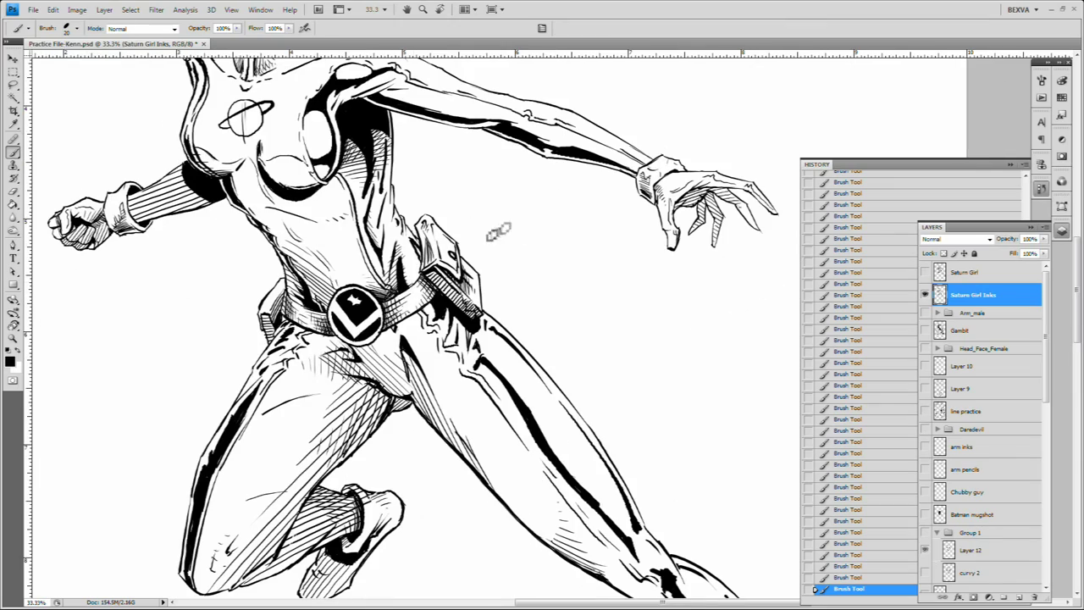
{"action": "key", "text": "e"}
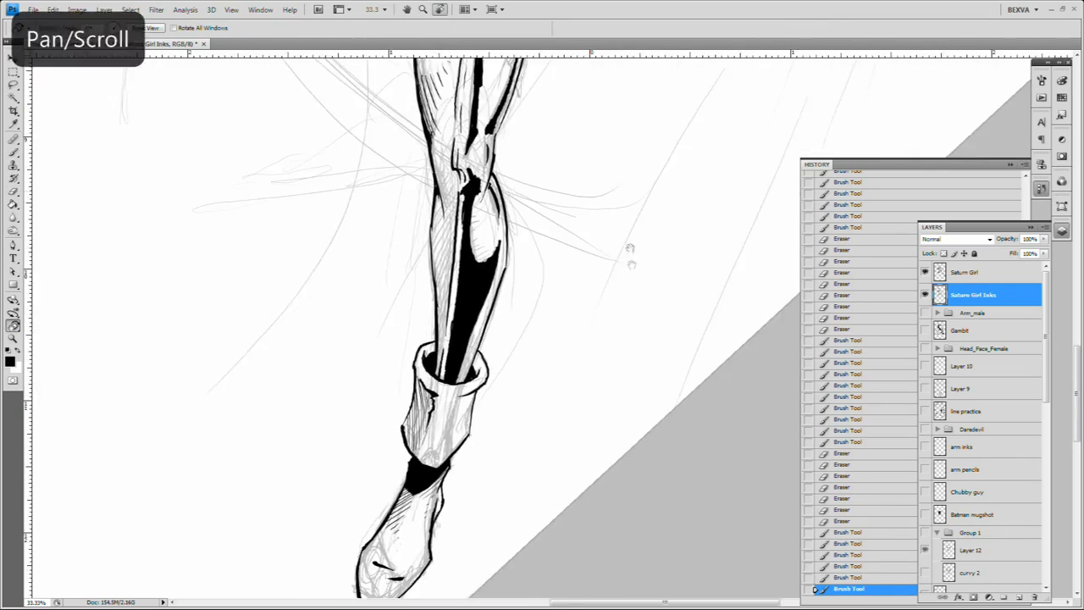
{"action": "key", "text": "l"}
{"action": "key", "text": "ctrl+z"}
{"action": "key", "text": "b"}
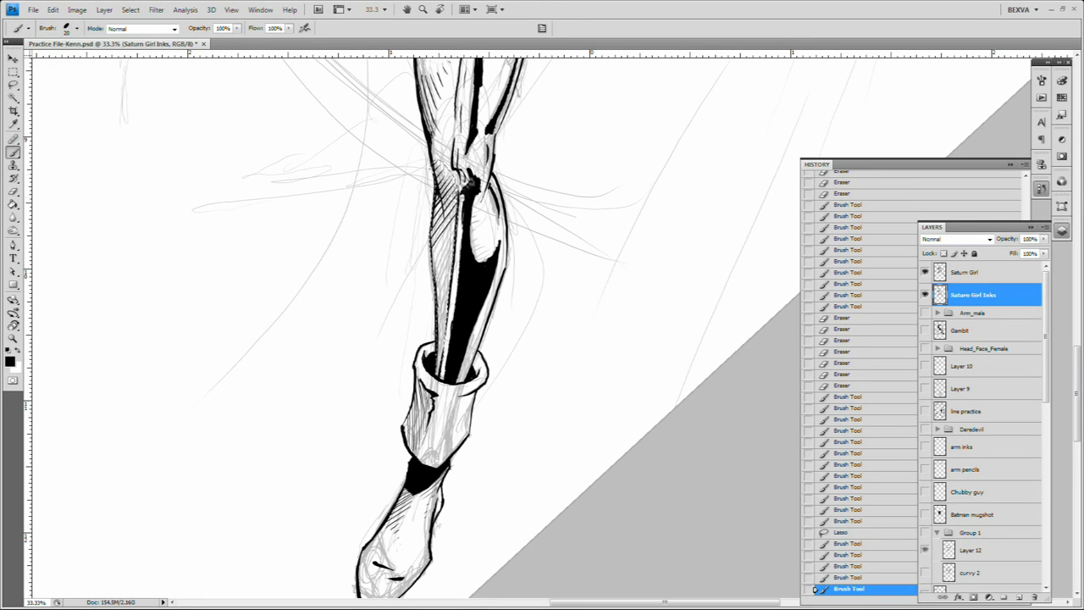
{"action": "mouse_move", "coordinate": [457, 199]}
{"action": "left_mouse_down"}
{"action": "mouse_move", "coordinate": [446, 233]}
{"action": "mouse_move", "coordinate": [435, 373]}
{"action": "left_mouse_up"}
{"action": "key", "text": "ctrl+d"}
{"action": "key", "text": "ctrl+minus"}
{"action": "key", "text": "ctrl+minus"}
{"action": "left_click_drag", "start_coordinate": [598, 394], "coordinate": [656, 416]}
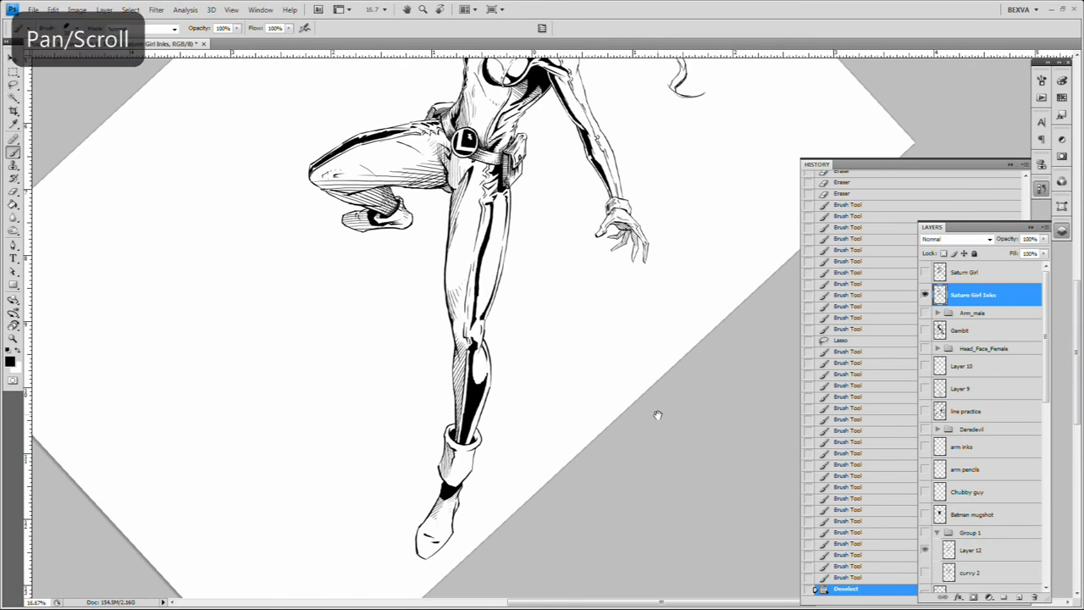
Step: Try outlining a shadow shape on the extended leg's outer thigh and hatching it within a lasso selection
{"action": "key", "text": "ctrl+plus"}
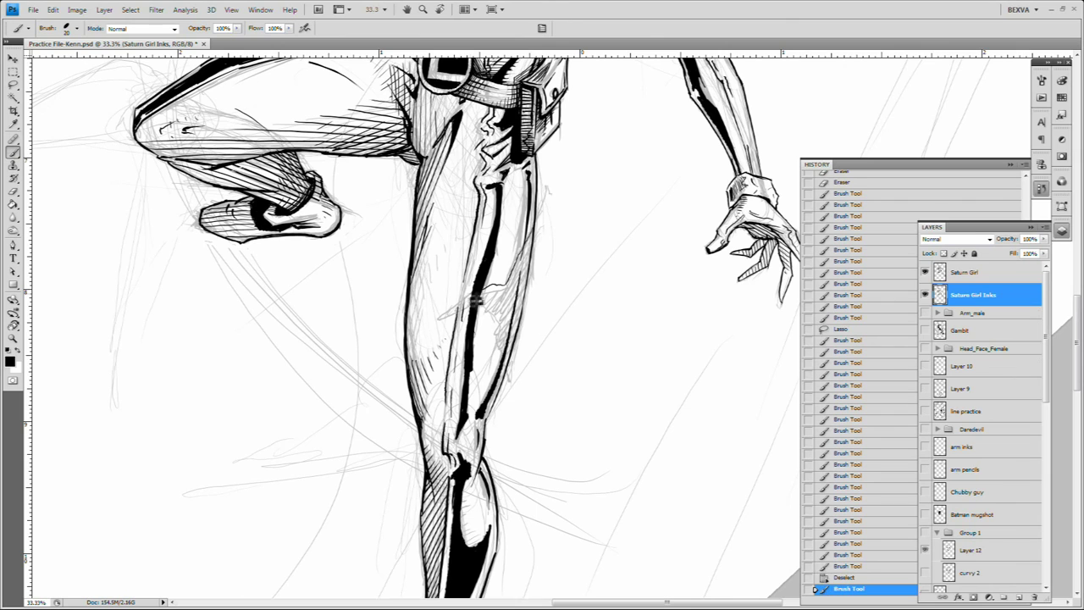
{"action": "left_click_drag", "start_coordinate": [508, 355], "coordinate": [505, 381]}
{"action": "mouse_move", "coordinate": [548, 338]}
{"action": "left_mouse_down"}
{"action": "mouse_move", "coordinate": [472, 350]}
{"action": "mouse_move", "coordinate": [406, 395]}
{"action": "left_mouse_up"}
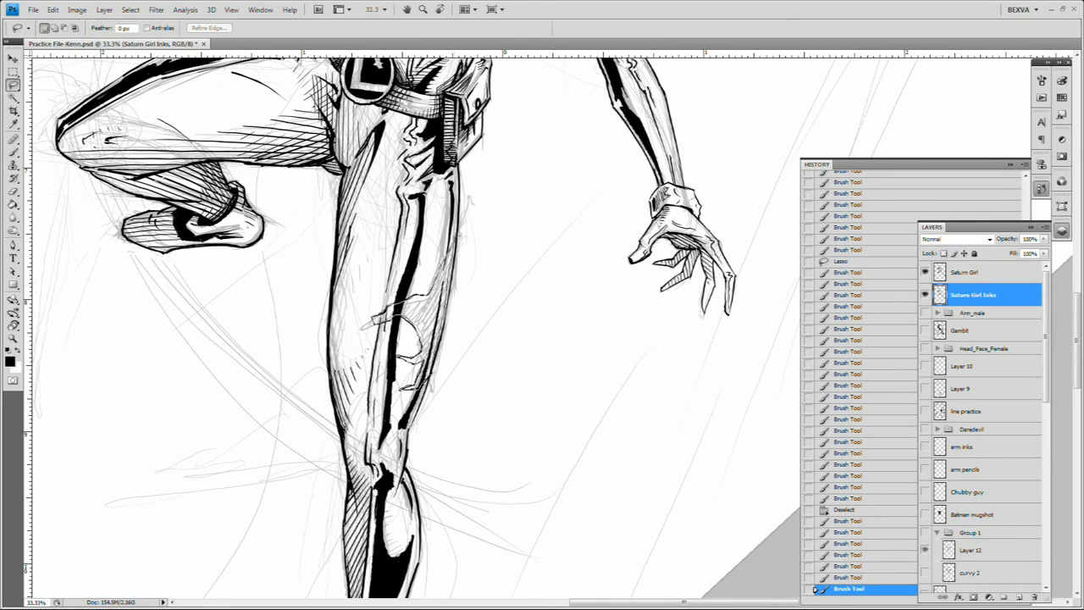
{"action": "left_click_drag", "start_coordinate": [505, 206], "coordinate": [685, 315]}
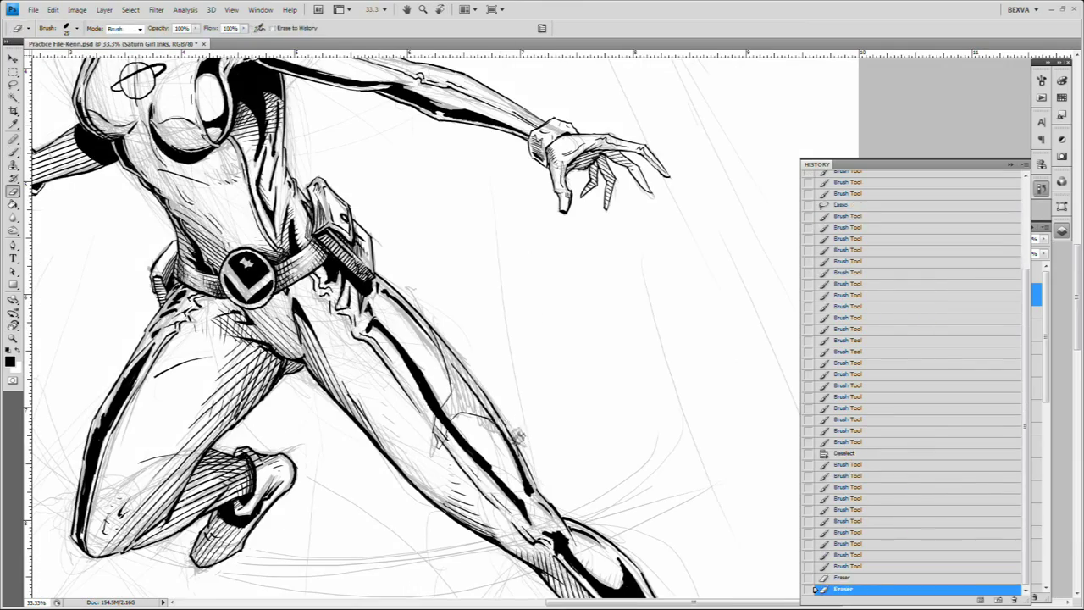
{"action": "key", "text": "b"}
{"action": "left_click_drag", "start_coordinate": [457, 381], "coordinate": [440, 424]}
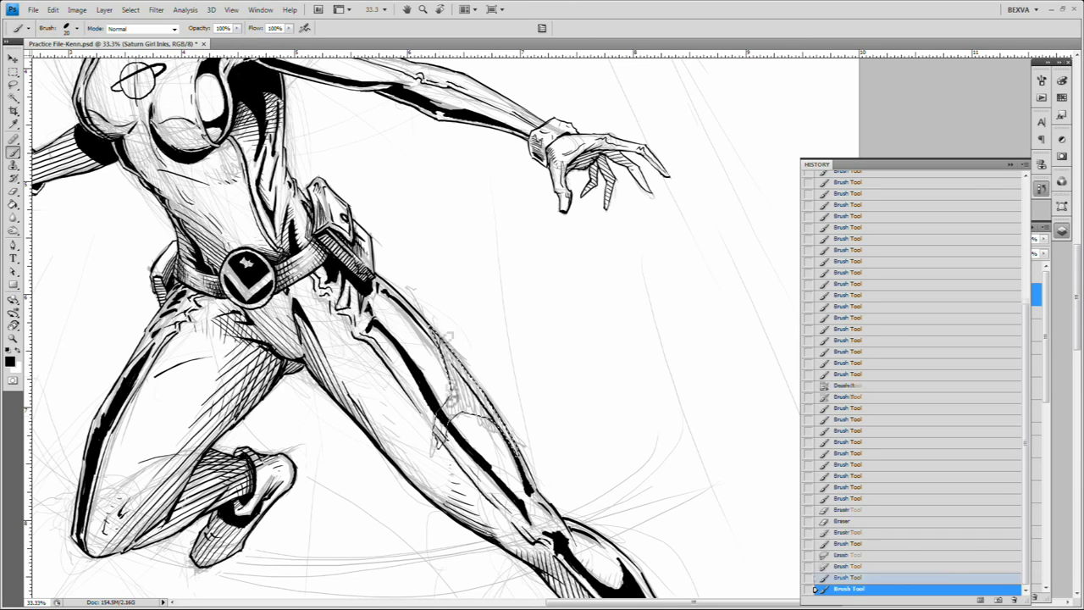
Step: Undo the trial shadow outline and hatching on the extended leg's outer thigh
{"action": "key", "text": "ctrl+alt+z"}
{"action": "key", "text": "ctrl+alt+z"}
{"action": "key", "text": "ctrl+alt+z"}
{"action": "key", "text": "ctrl+alt+z"}
{"action": "key", "text": "ctrl+alt+z"}
{"action": "key", "text": "ctrl+alt+z"}
{"action": "key", "text": "ctrl+alt+z"}
{"action": "key", "text": "ctrl+alt+z"}
{"action": "key", "text": "ctrl+alt+z"}
{"action": "key", "text": "ctrl+alt+z"}
{"action": "key", "text": "ctrl+alt+z"}
{"action": "key", "text": "ctrl+alt+z"}
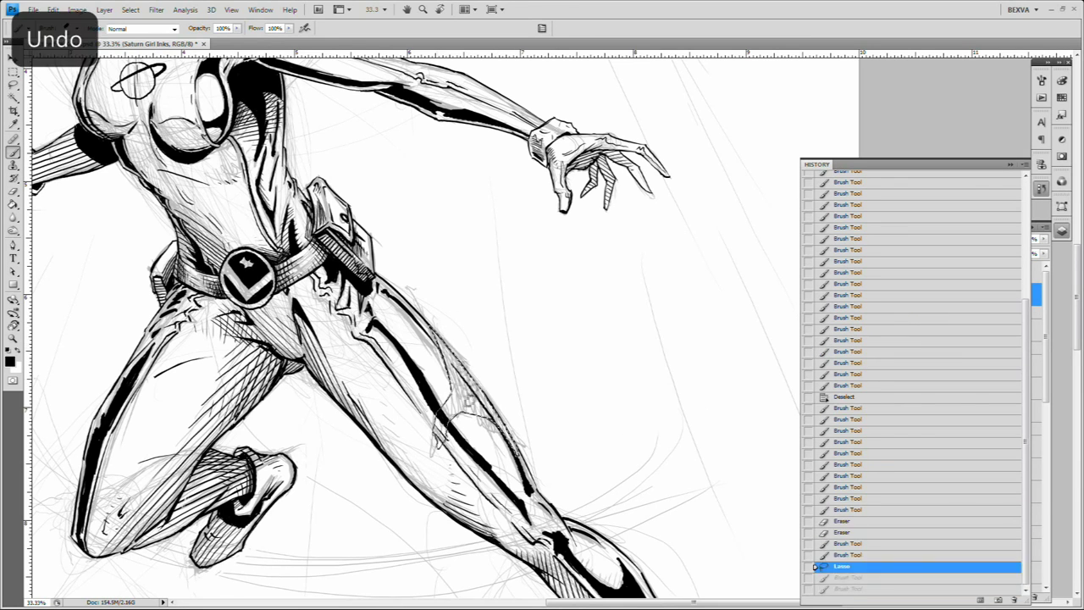
{"action": "left_click_drag", "start_coordinate": [504, 379], "coordinate": [441, 449]}
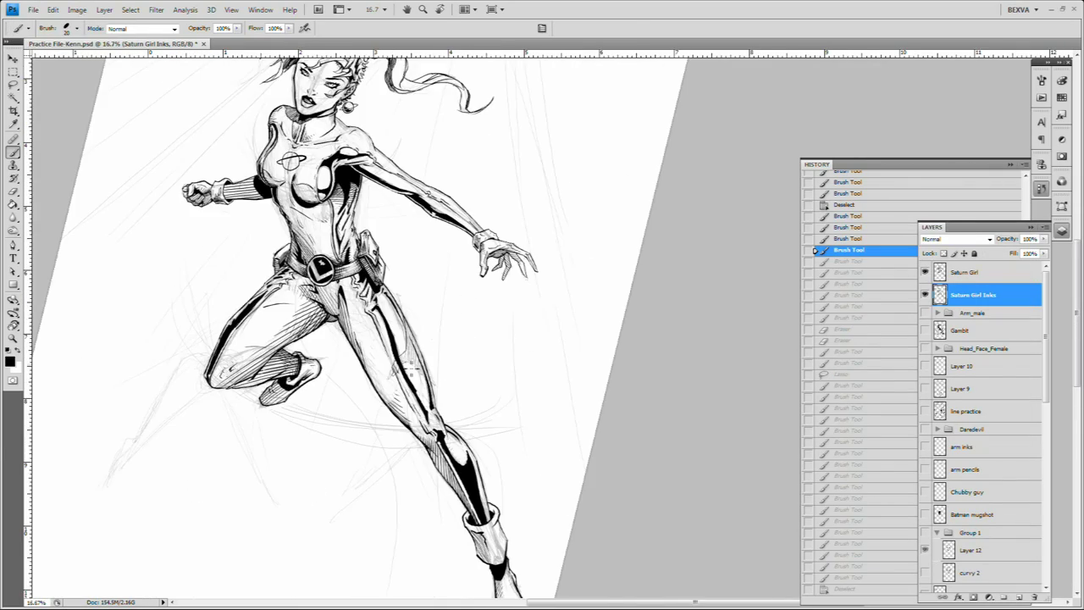
{"action": "key", "text": "b"}
{"action": "key", "text": "ctrl+alt+z"}
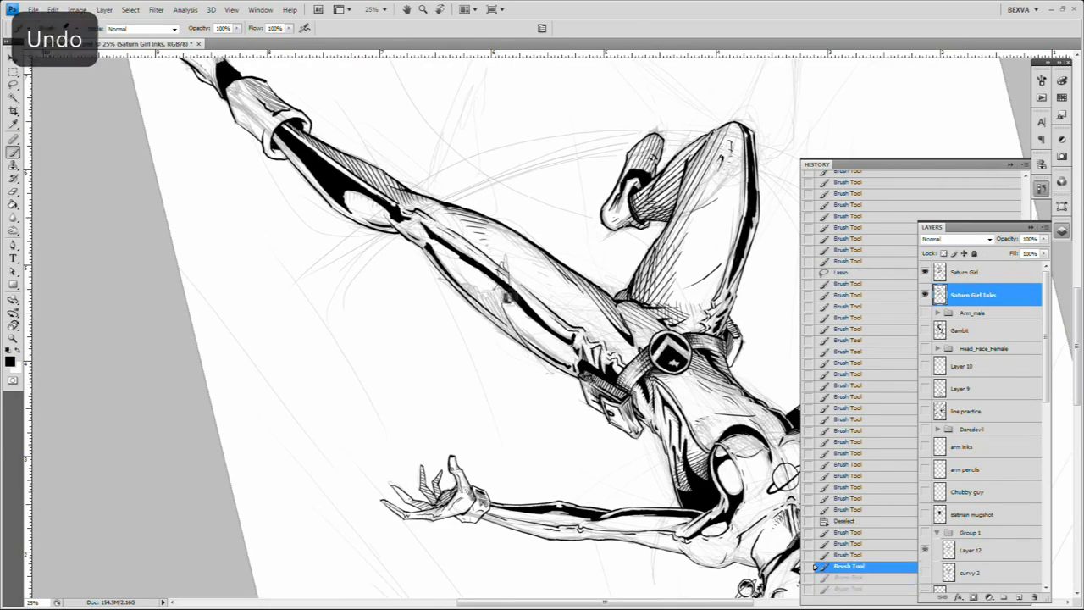
Step: Outline a new shadow above the knee on the extended leg's outer thigh, hatch it within a lasso selection, and deselect
{"action": "left_click_drag", "start_coordinate": [467, 271], "coordinate": [475, 263]}
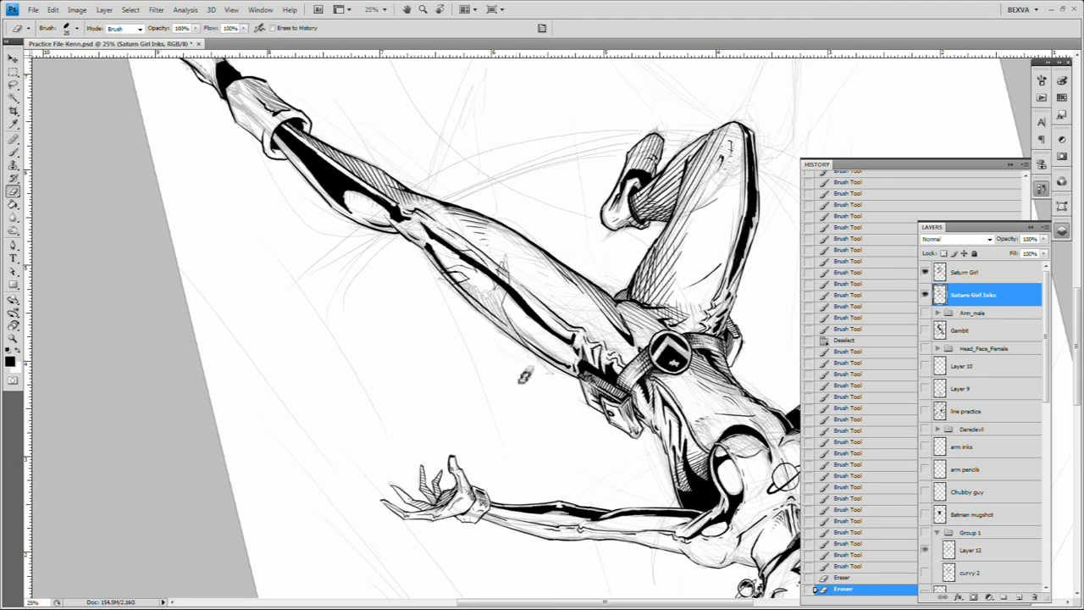
{"action": "left_click_drag", "start_coordinate": [518, 338], "coordinate": [542, 356]}
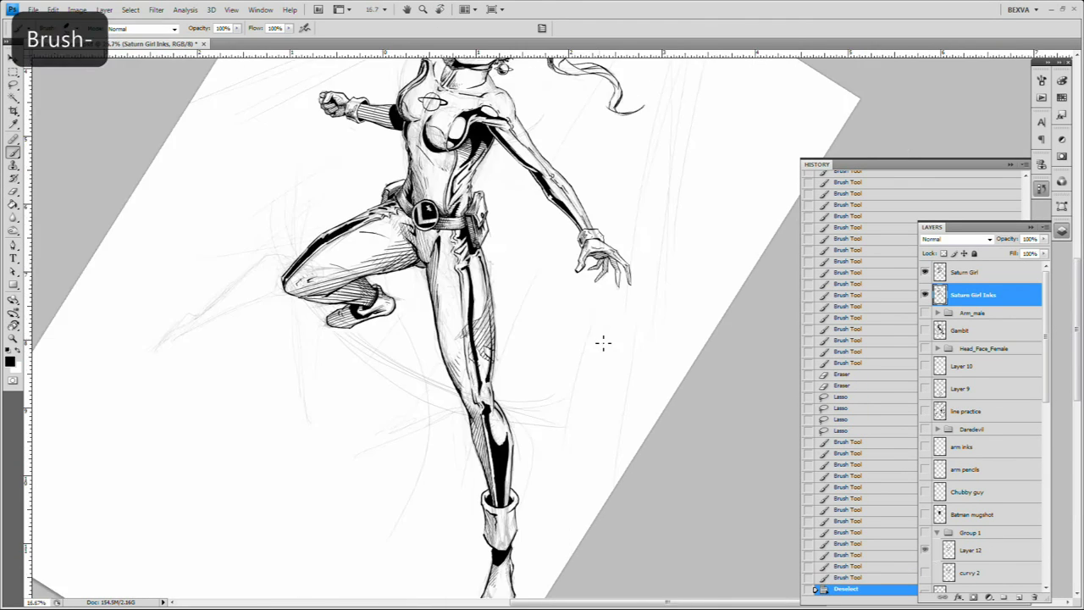
{"action": "key", "text": "ctrl+alt+z"}
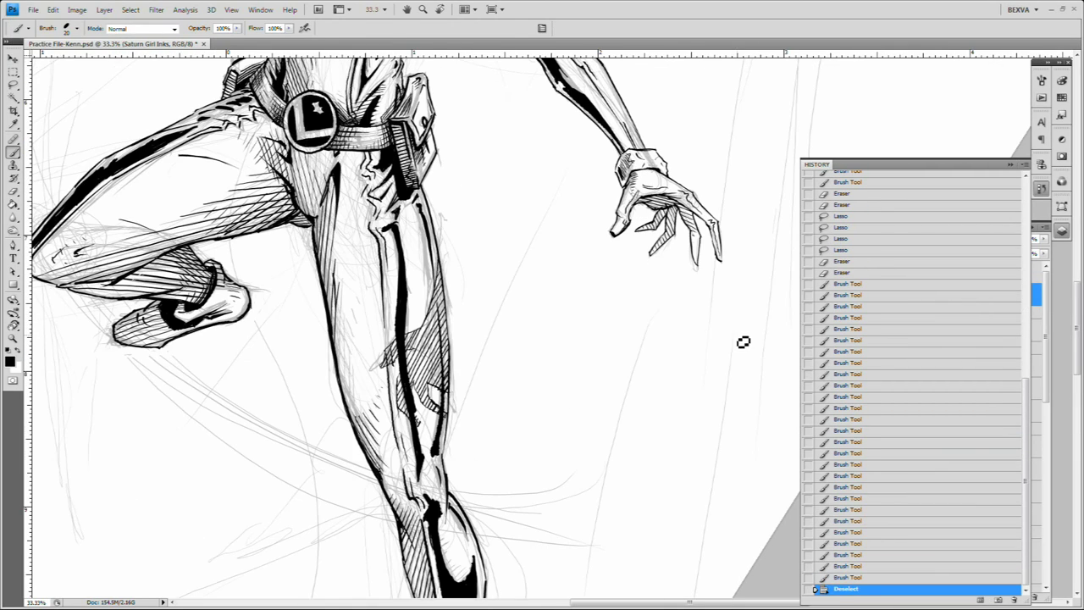
{"action": "key", "text": "ctrl+alt+z"}
{"action": "key", "text": "ctrl+shift+z"}
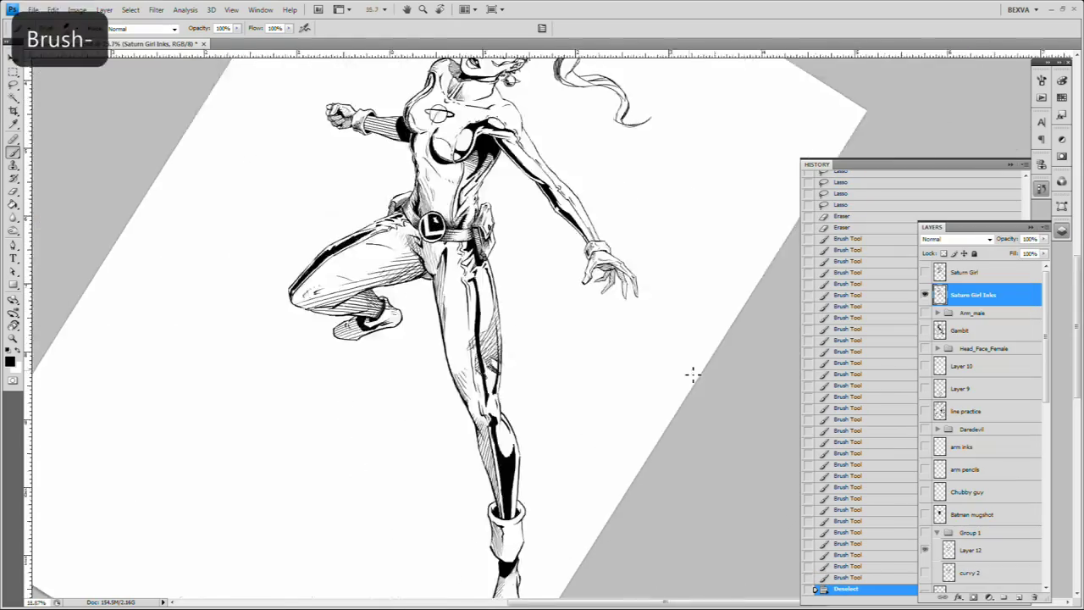
Step: Brush a signature in the empty space beside the extended leg and save the file
{"action": "scroll", "coordinate": [653, 462], "scroll_direction": "up", "scroll_amount": 3}
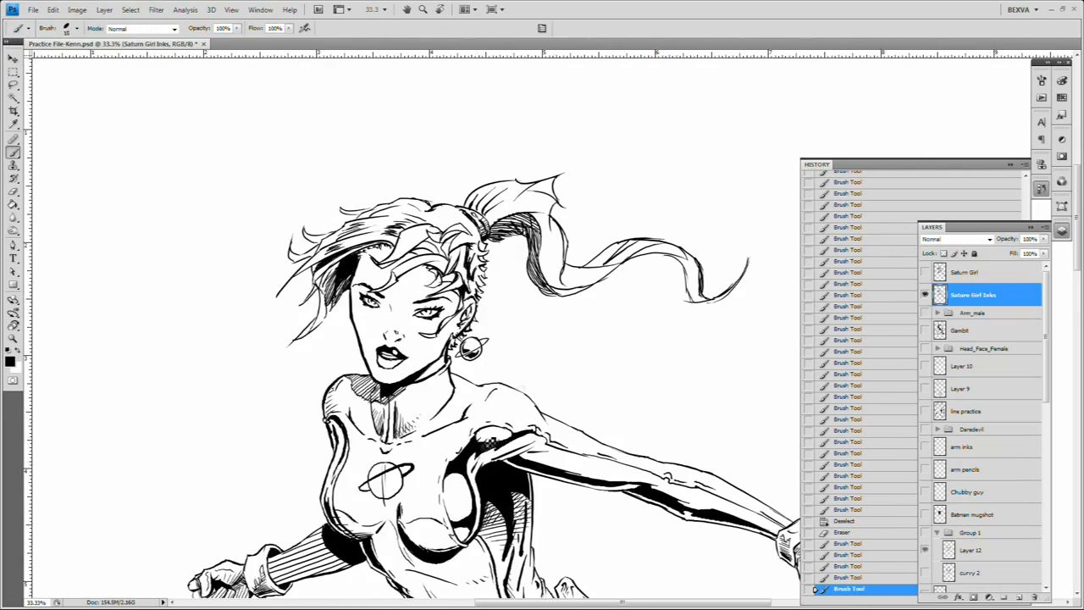
{"action": "key", "text": "b"}
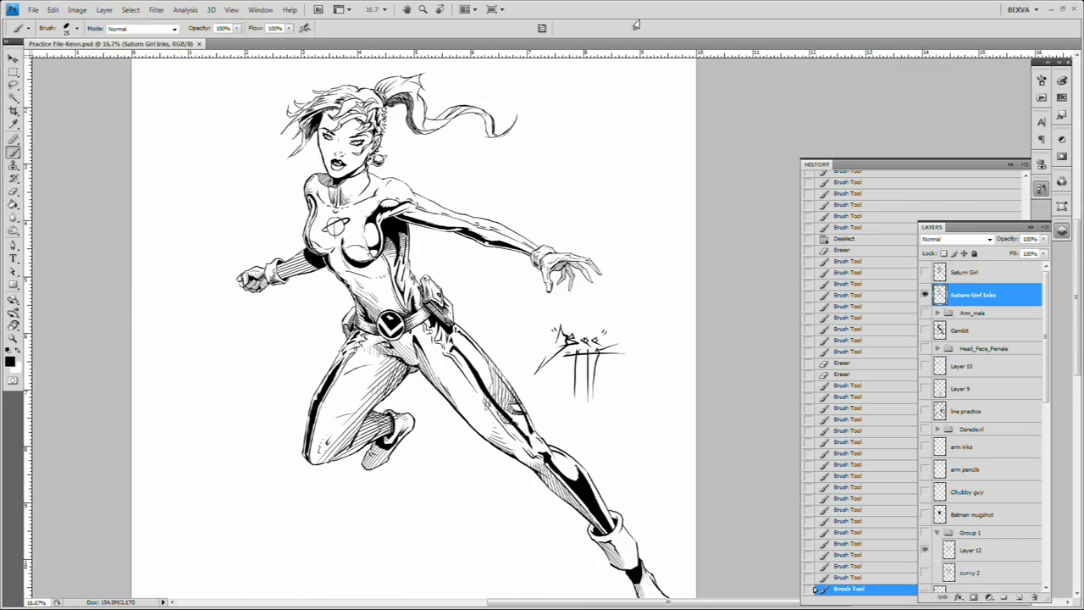
{"action": "scroll", "coordinate": [270, 442], "scroll_direction": "up", "scroll_amount": 3}
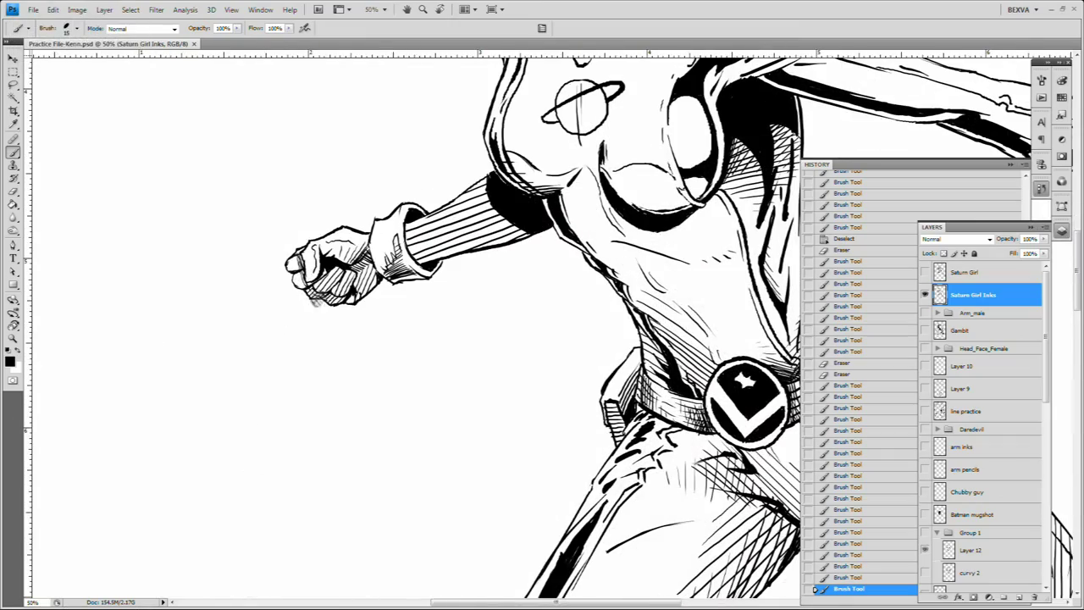